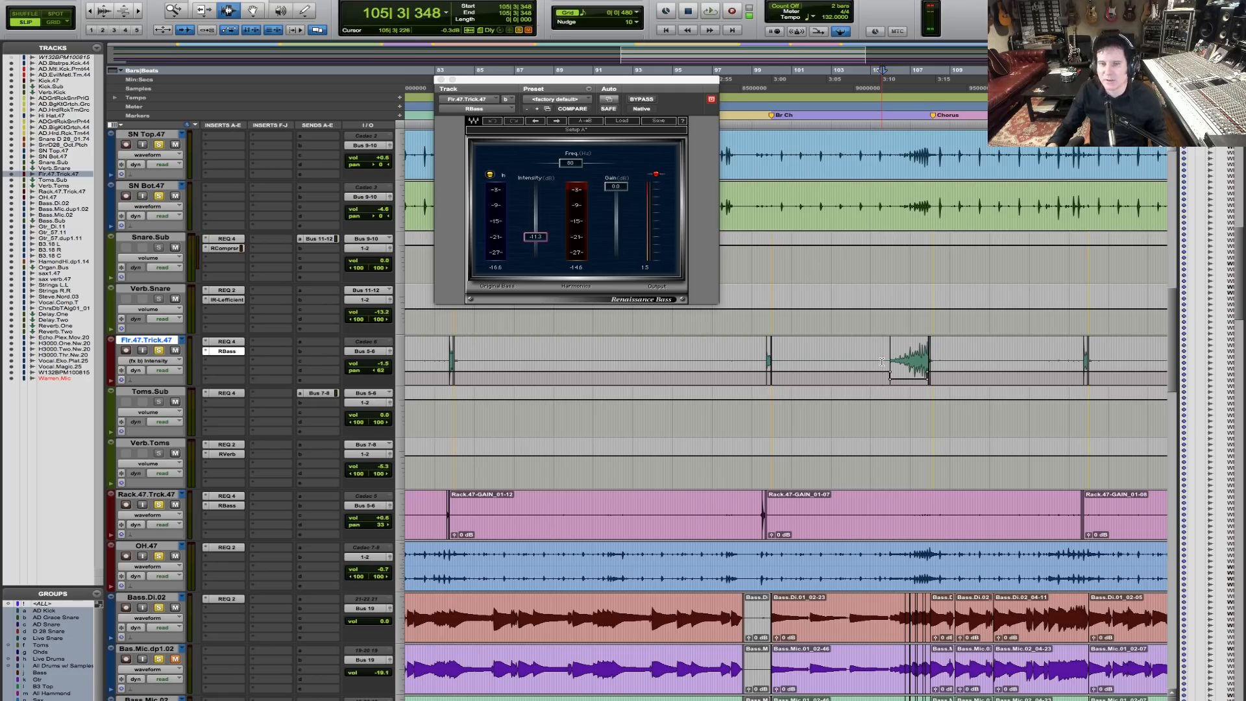
Step: Play the Flr.47.Trick.47 tom build leading into the Chorus at bar 108
{"action": "key", "text": "space"}
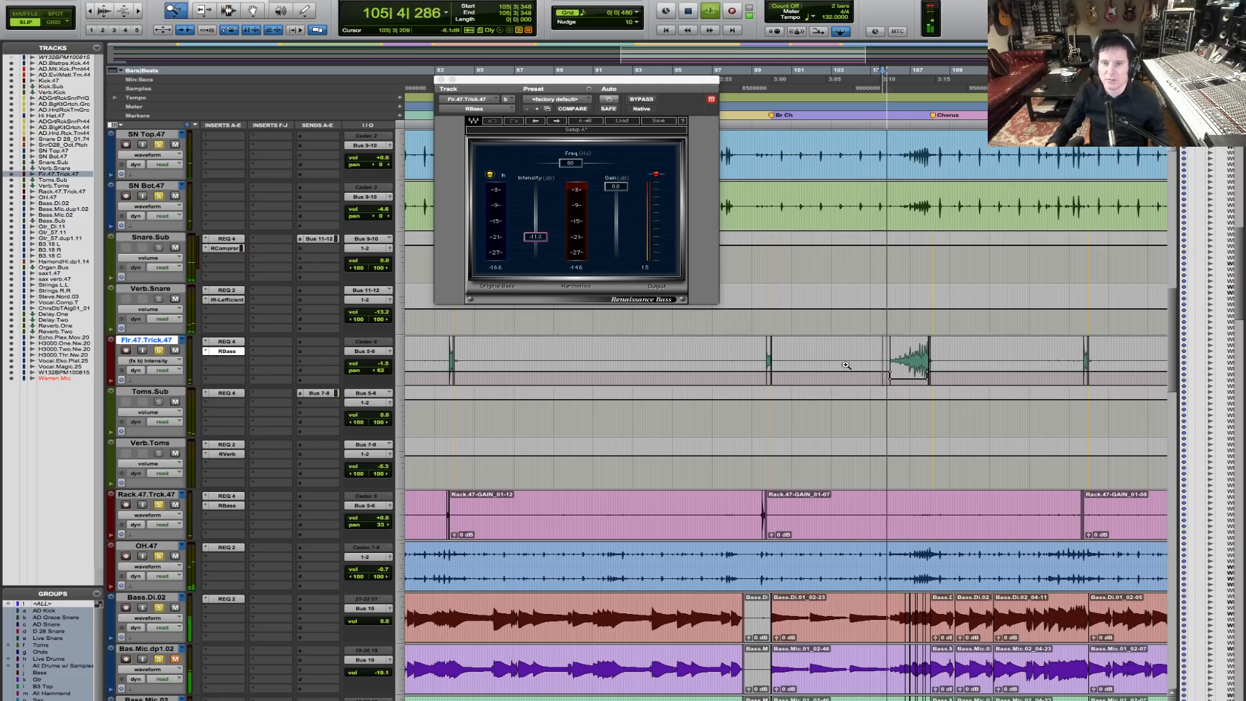
{"action": "key", "text": "t"}
{"action": "key", "text": "t"}
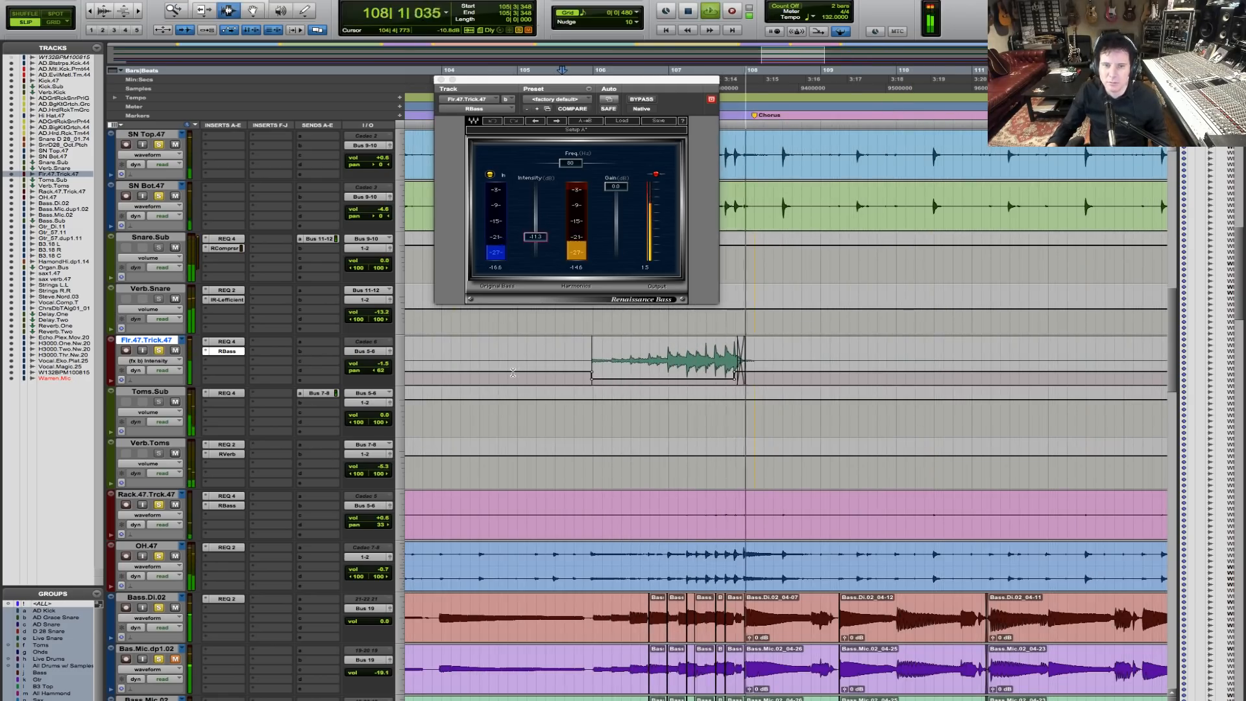
{"action": "key", "text": "space"}
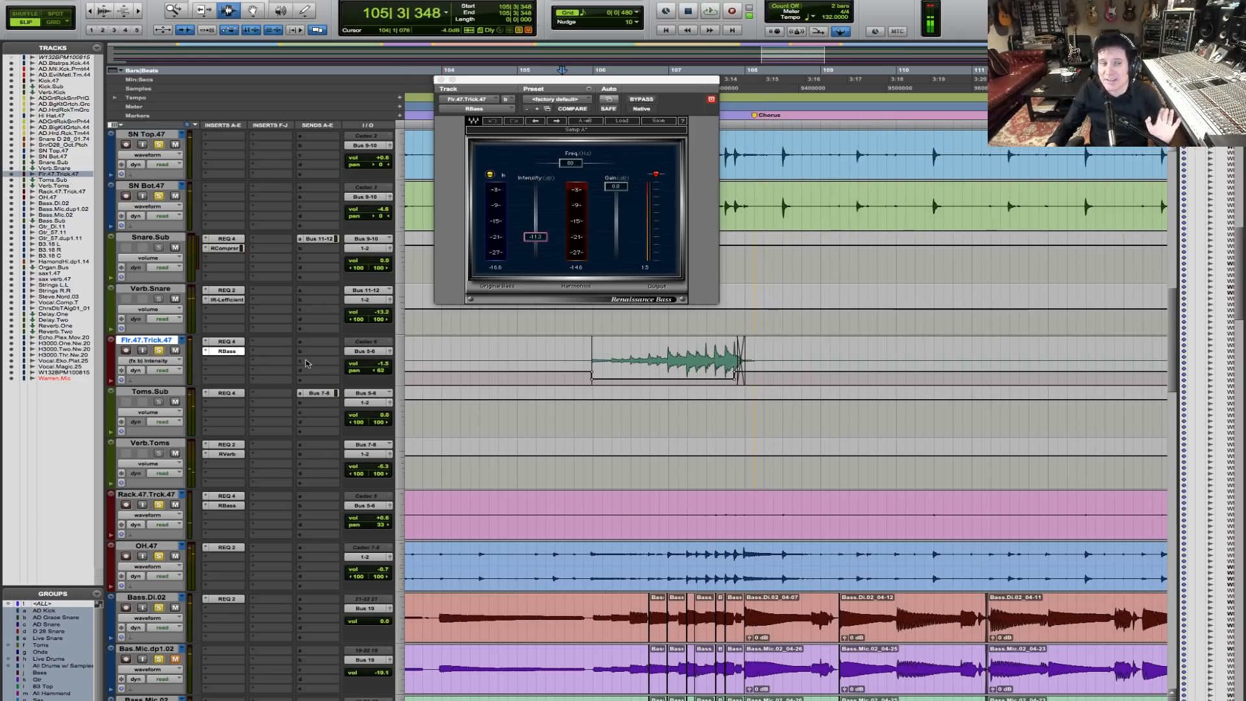
Step: Show the volume automation of Flr.47.Trick.47, raise the end of the tom build to +6.0 dB and add a breakpoint midway
{"action": "left_click", "coordinate": [157, 362]}
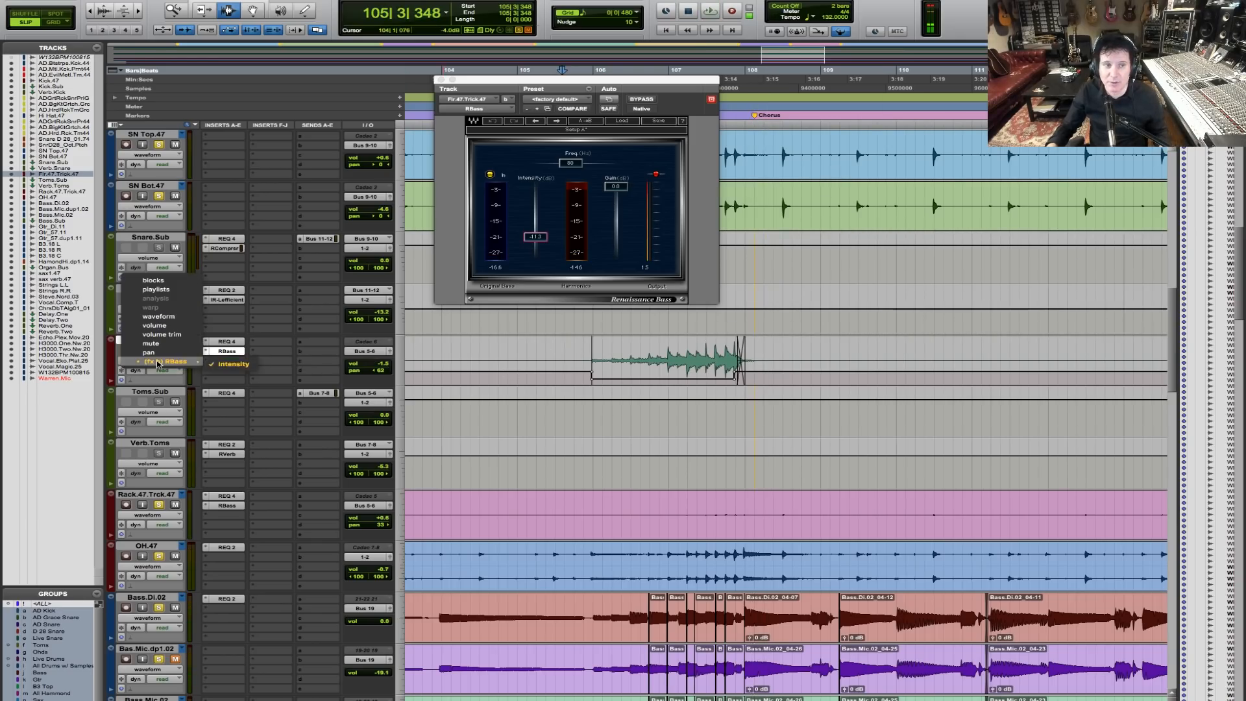
{"action": "left_click", "coordinate": [171, 326]}
{"action": "left_click_drag", "start_coordinate": [810, 348], "coordinate": [810, 341]}
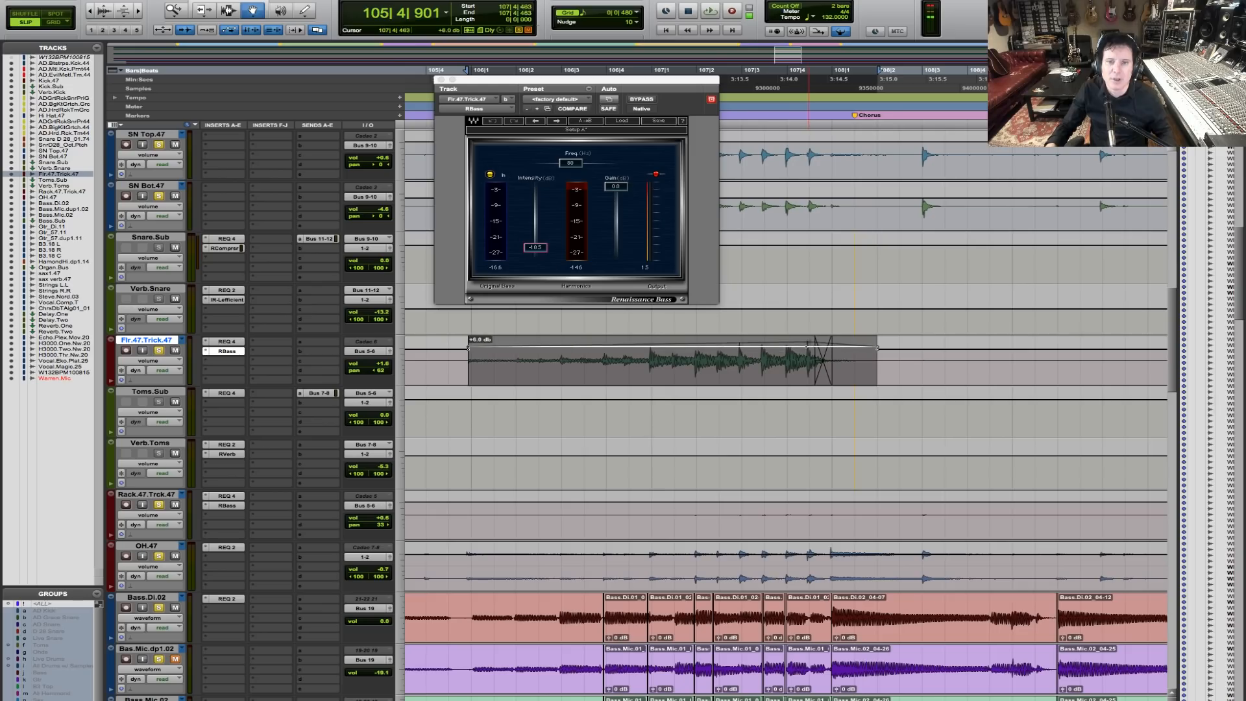
{"action": "left_click", "coordinate": [634, 346]}
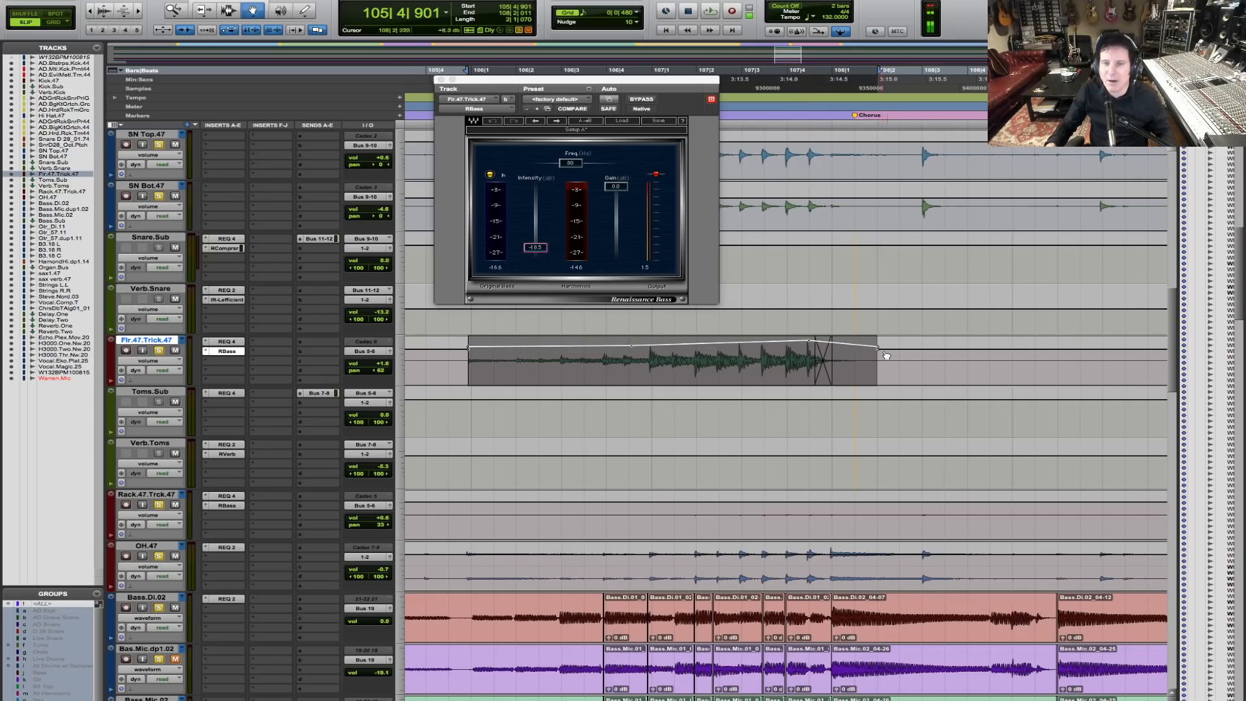
{"action": "key", "text": "r"}
{"action": "left_click", "coordinate": [562, 351]}
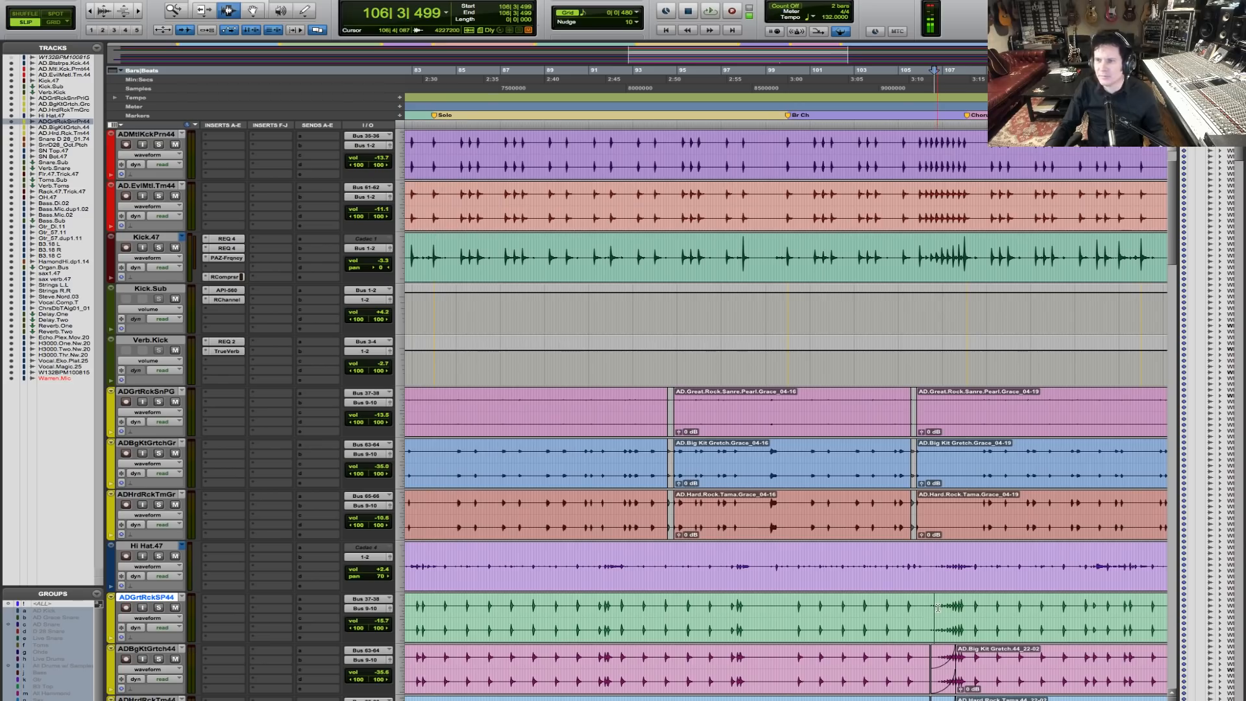
Step: Examine the snare sample tracks' crescendo and fades in the build before the Chorus
{"action": "key", "text": "t"}
{"action": "key", "text": "t"}
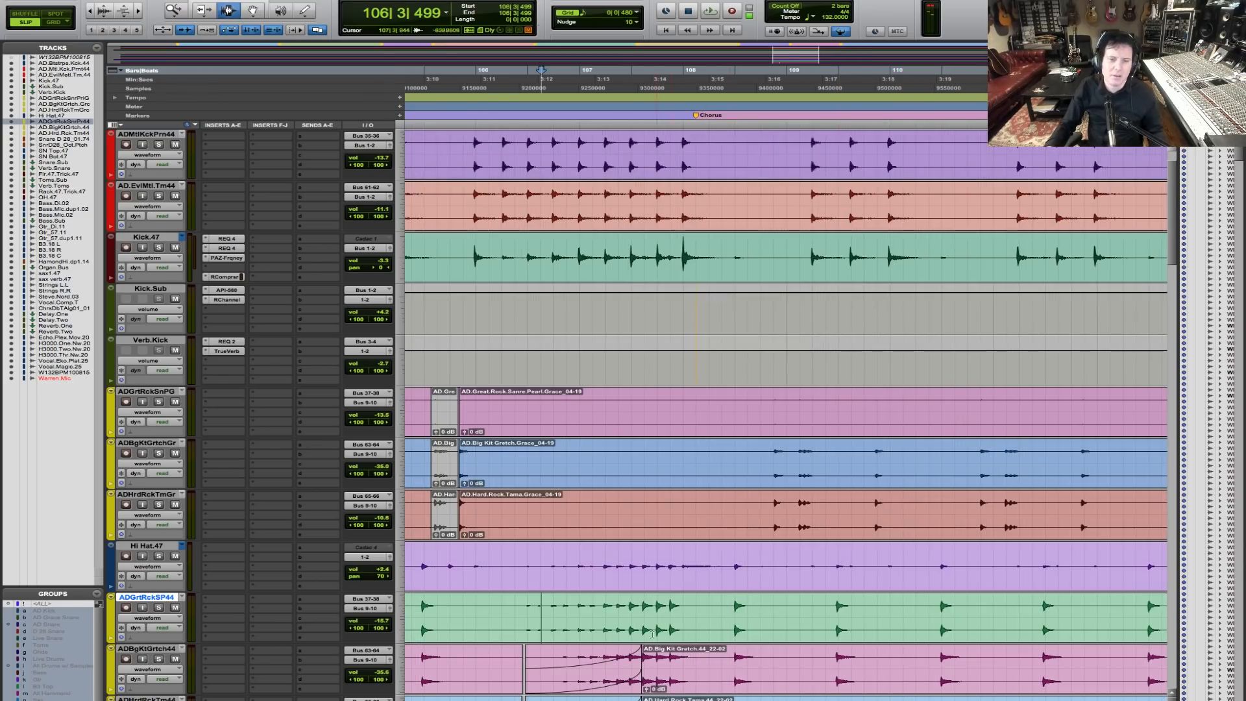
{"action": "left_click", "coordinate": [519, 603]}
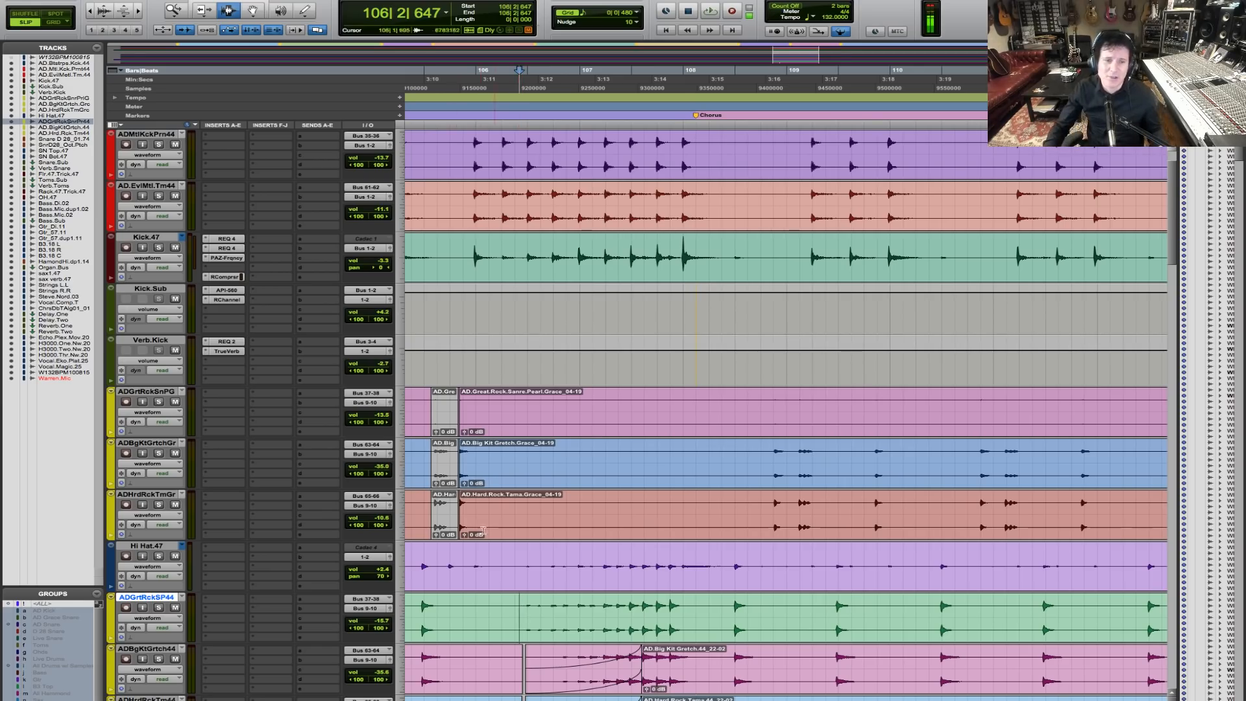
{"action": "key", "text": "r"}
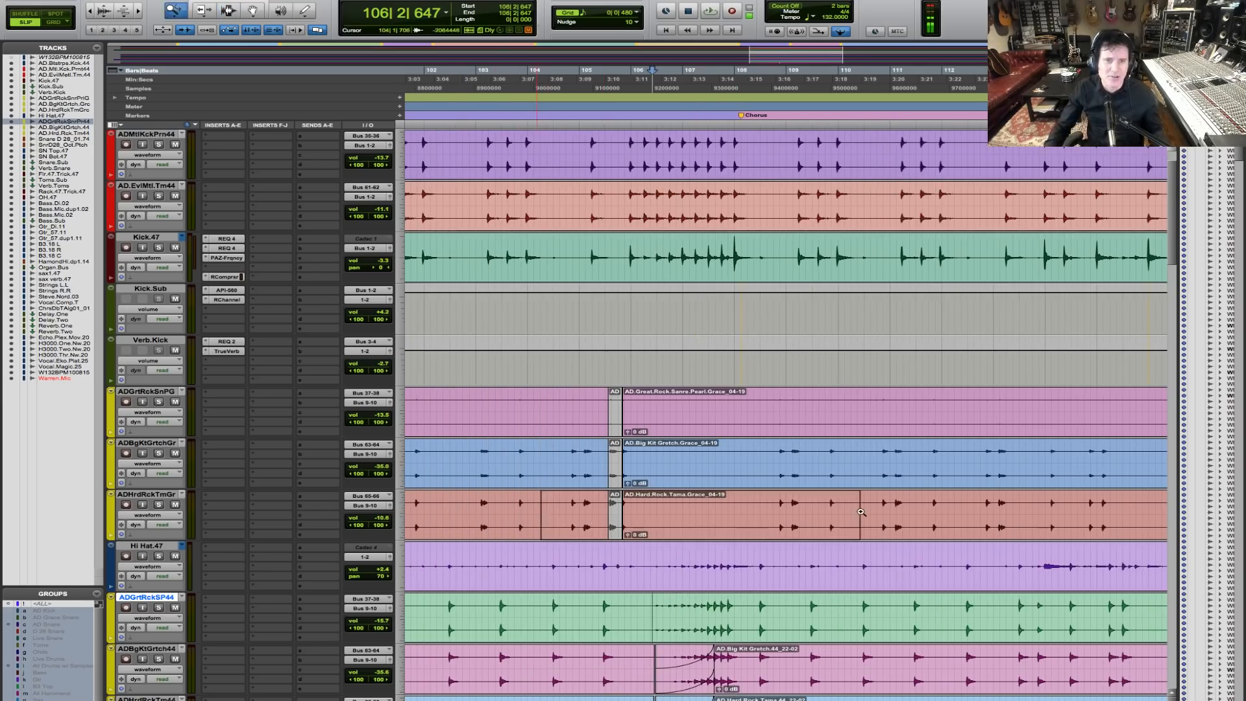
{"action": "key", "text": "t"}
{"action": "scroll", "coordinate": [584, 389], "scroll_direction": "down", "scroll_amount": 4}
{"action": "left_click", "coordinate": [469, 277]}
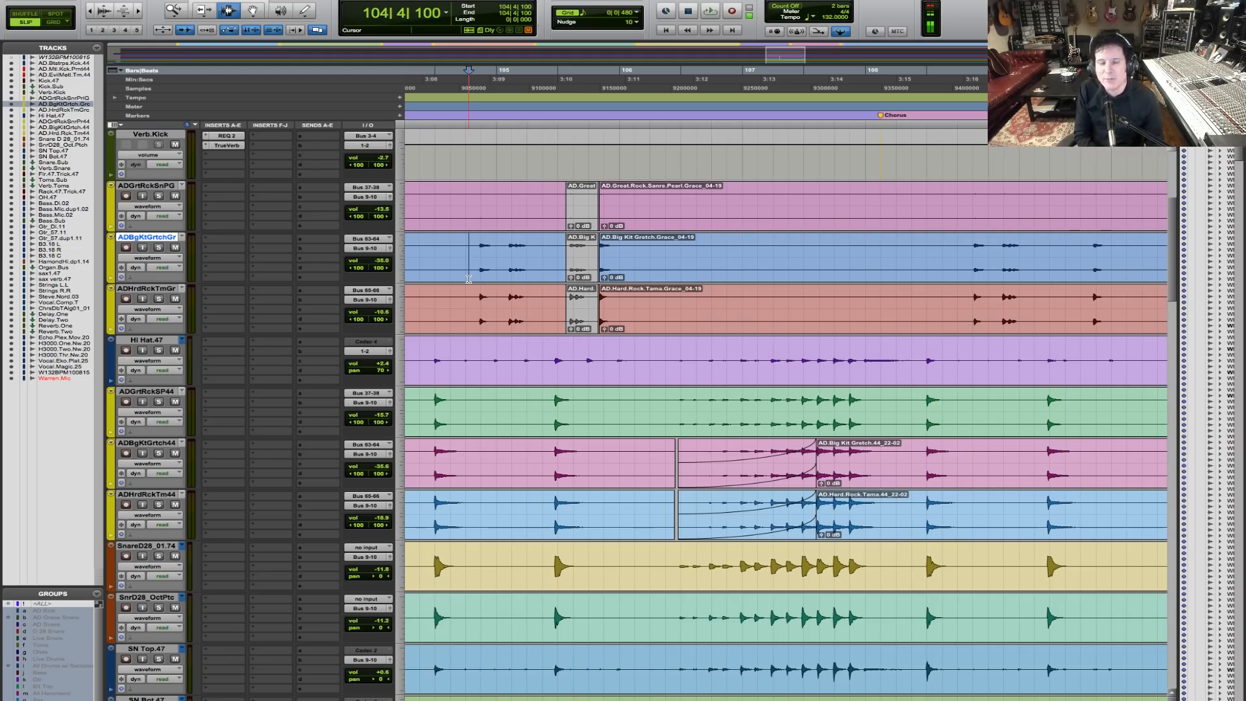
{"action": "left_click", "coordinate": [440, 269]}
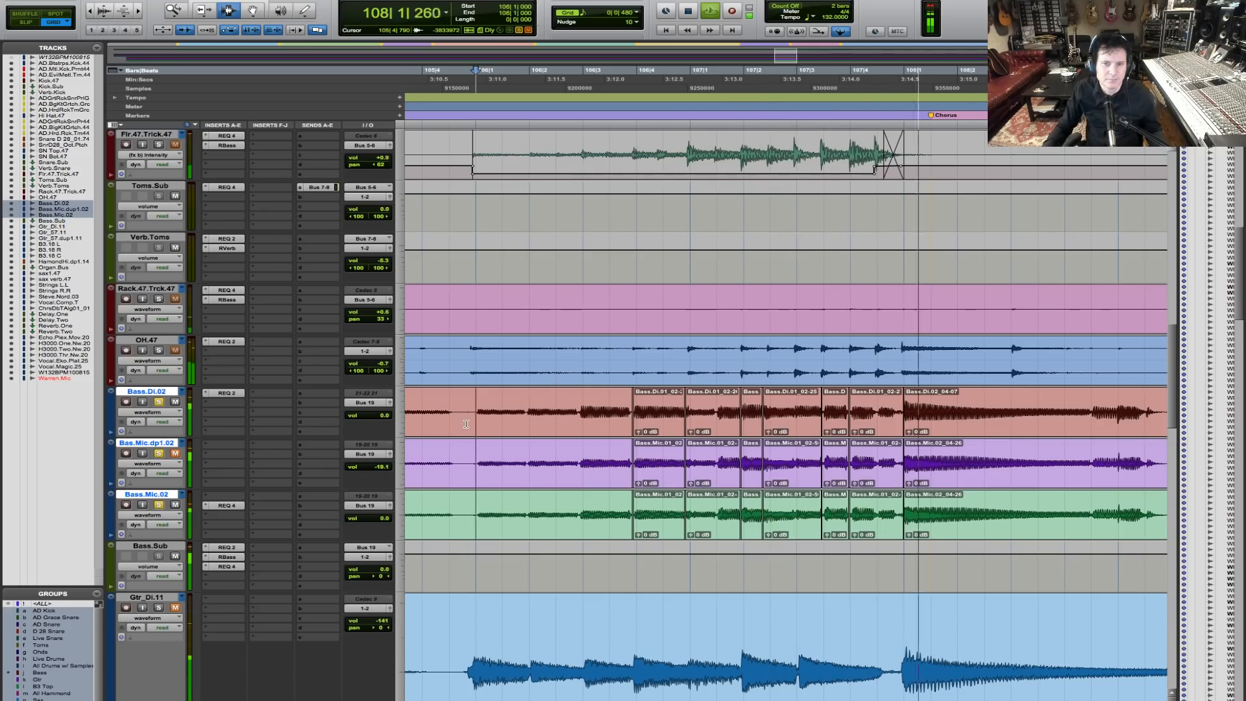
Step: Lower the Bass.Sub volume to about -7 dB at bar 106 and shape it as a ramp rising to bar 108
{"action": "key", "text": "space"}
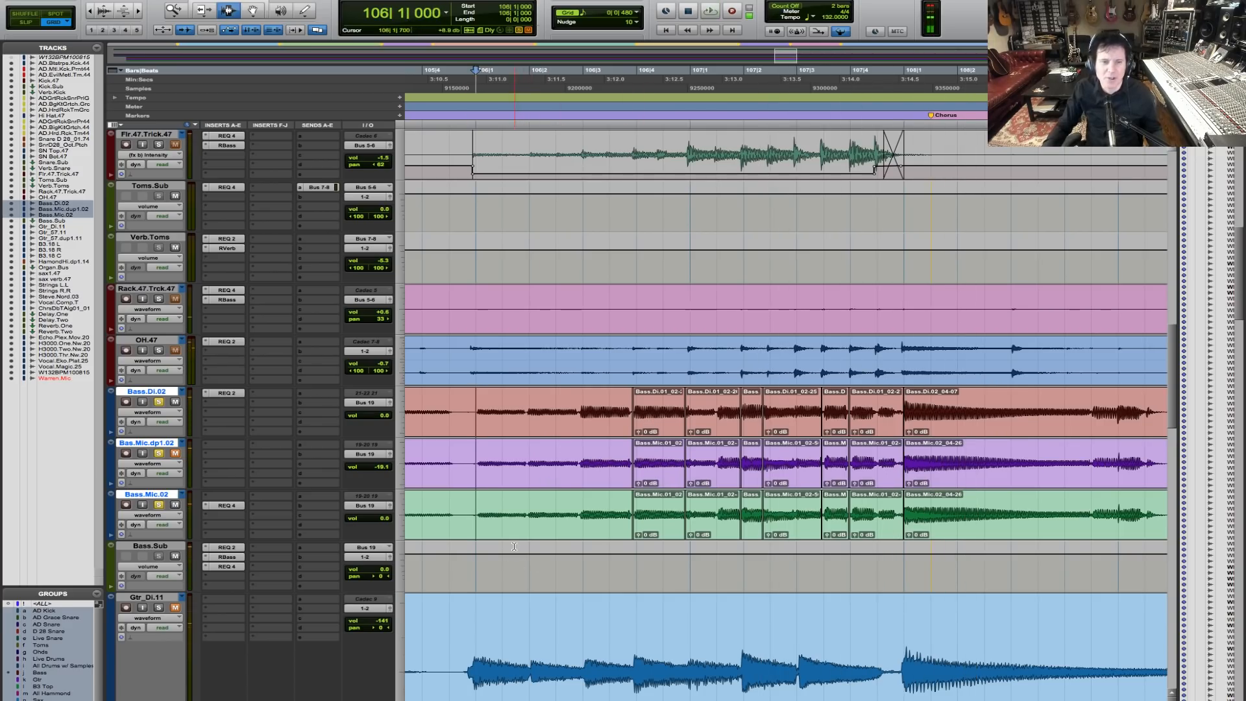
{"action": "left_click", "coordinate": [476, 565]}
{"action": "left_click", "coordinate": [904, 555], "text": "shift"}
{"action": "key", "text": "F6"}
{"action": "key", "text": "F8"}
{"action": "left_click_drag", "start_coordinate": [902, 556], "coordinate": [905, 552]}
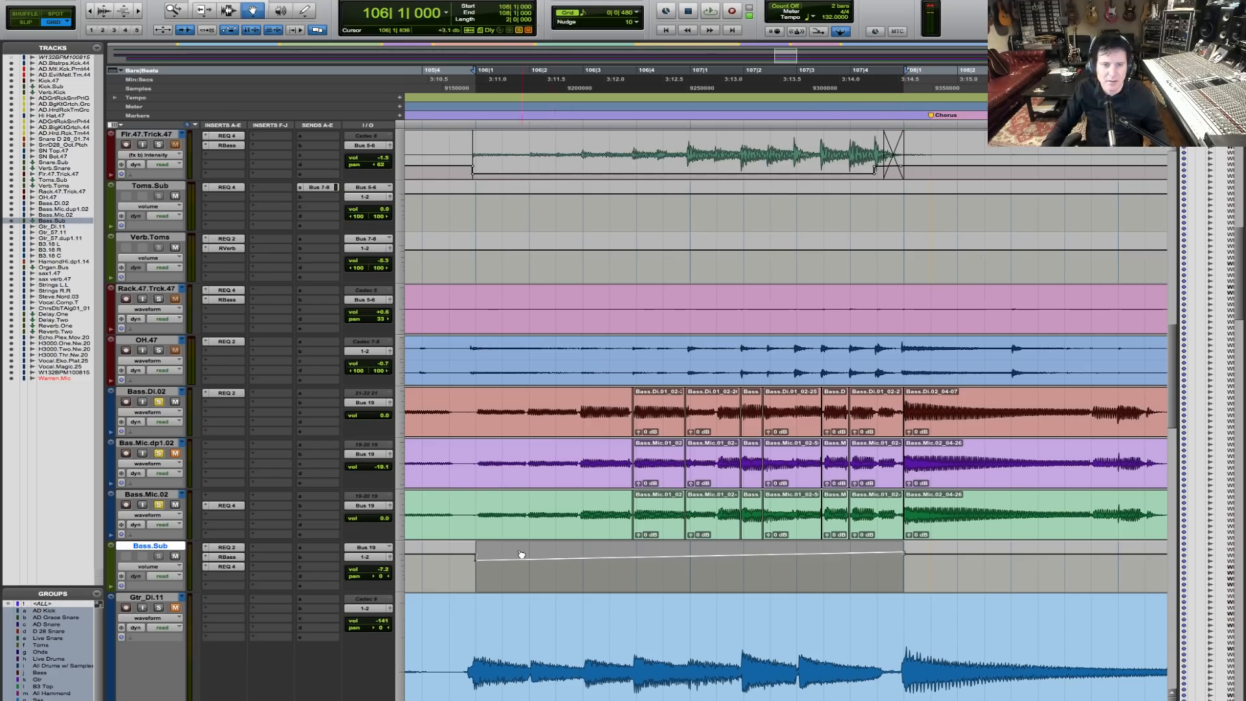
Step: Audition the bass build, then reshape the Bass.Sub volume ramp with a midpoint near bar 107 and an adjusted starting point
{"action": "key", "text": "F7"}
{"action": "left_click", "coordinate": [449, 566]}
{"action": "key", "text": "space"}
{"action": "key", "text": "space"}
{"action": "key", "text": "F8"}
{"action": "left_click_drag", "start_coordinate": [693, 557], "coordinate": [690, 559]}
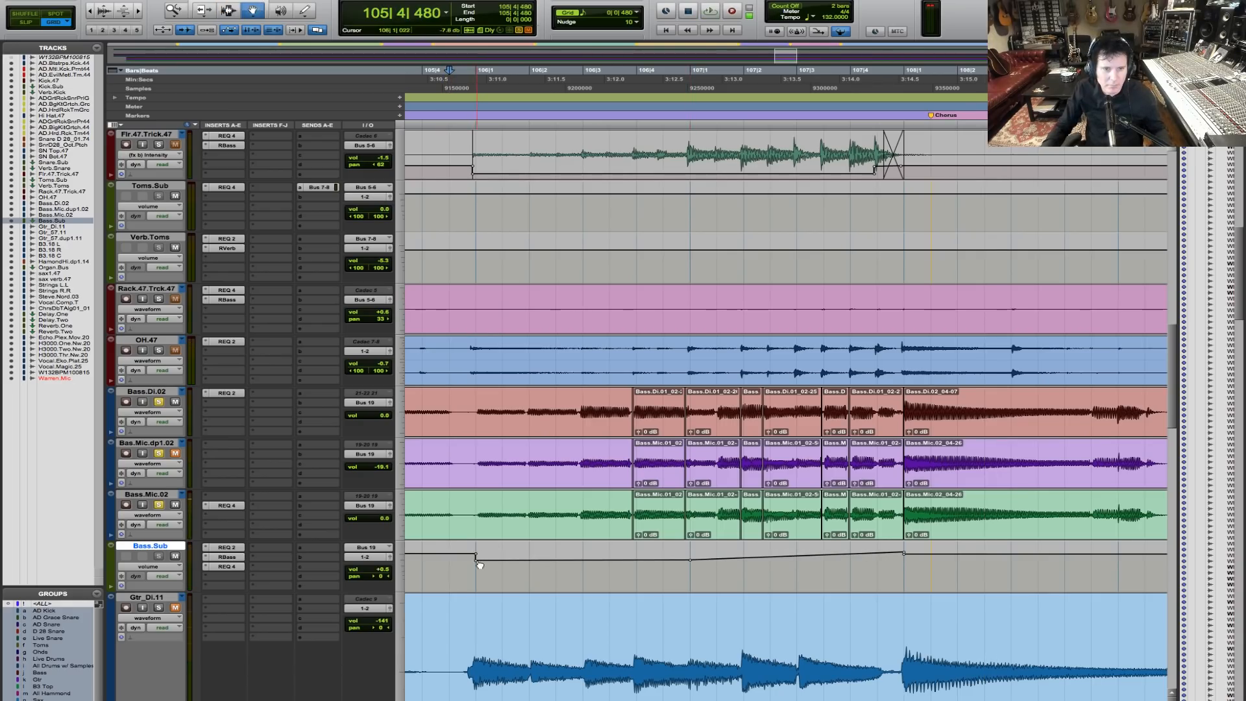
{"action": "left_click_drag", "start_coordinate": [477, 558], "coordinate": [476, 556]}
Step: Play the mix from the bass build through the following sections
{"action": "key", "text": "F7"}
{"action": "key", "text": "space"}
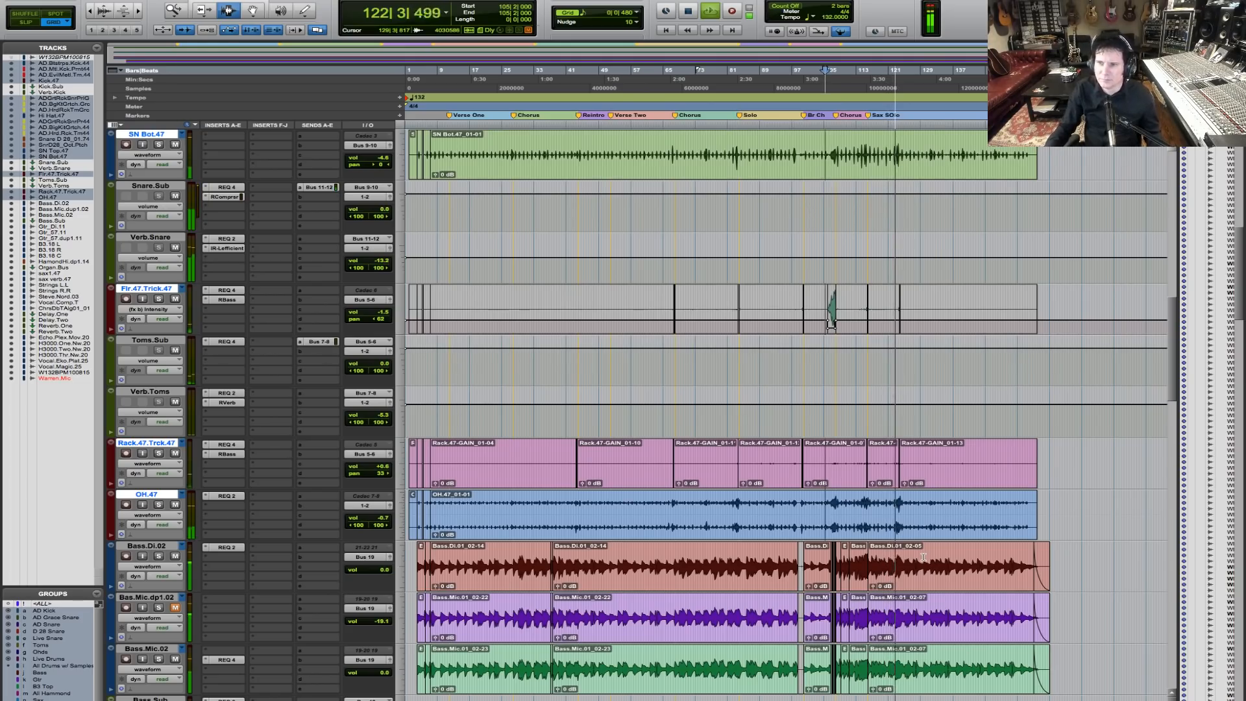
{"action": "key", "text": "space"}
Step: Delete the crossfade after the floor tom hit at the Sax Solo marker and extend the hit's clip end to bar 117
{"action": "key", "text": "F5"}
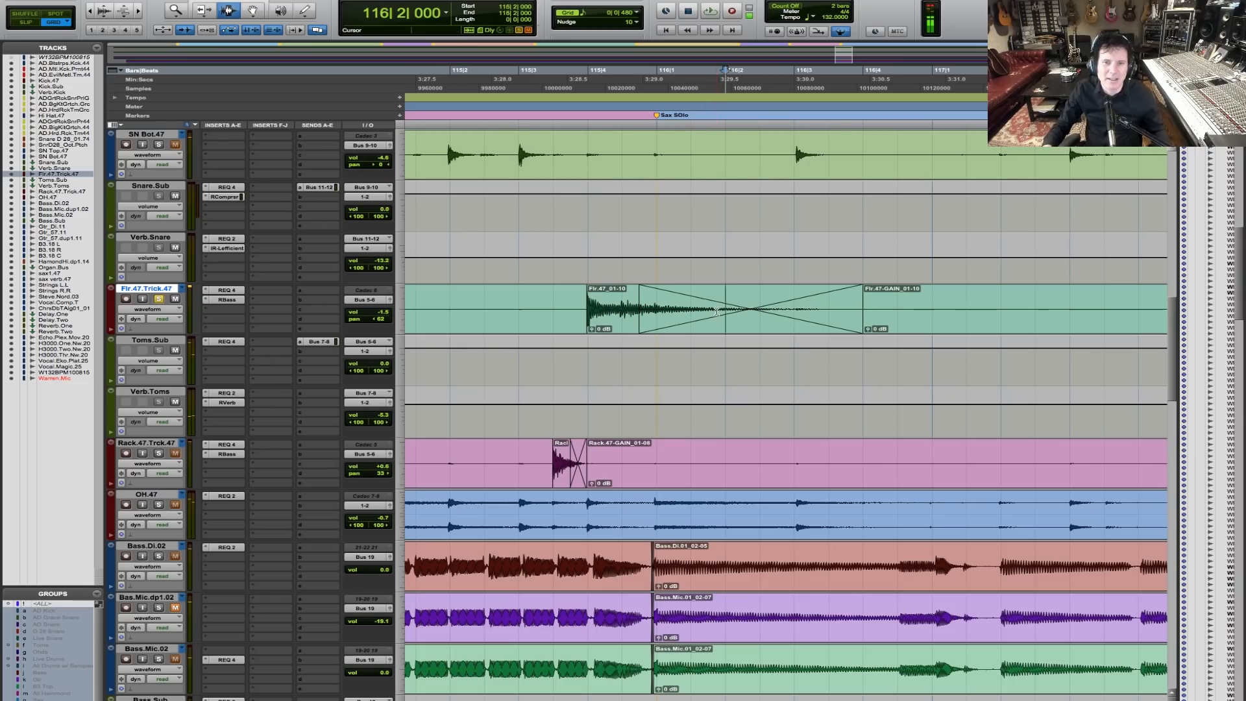
{"action": "double_click", "coordinate": [716, 313]}
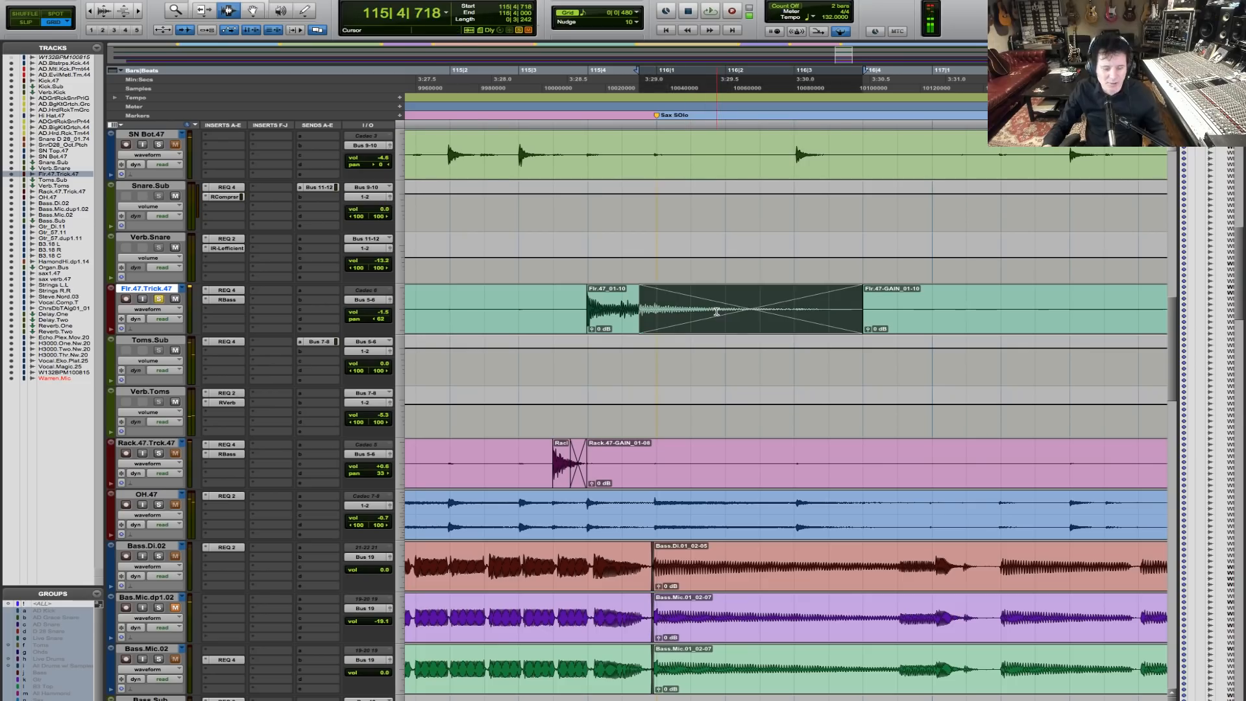
{"action": "key", "text": "Delete"}
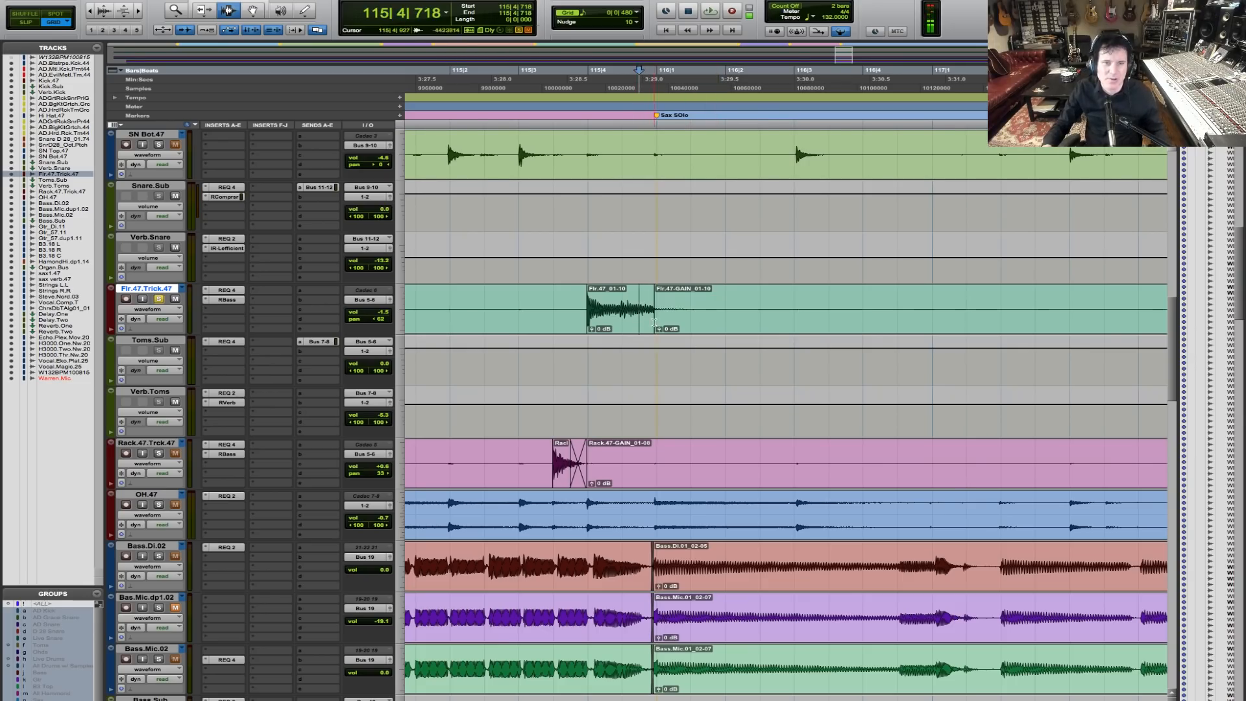
{"action": "left_click_drag", "start_coordinate": [654, 321], "coordinate": [933, 321]}
Step: Play the extended floor tom hit across the Sax Solo marker
{"action": "left_click", "coordinate": [559, 302]}
{"action": "key", "text": "t"}
{"action": "left_click", "coordinate": [458, 309]}
{"action": "key", "text": "space"}
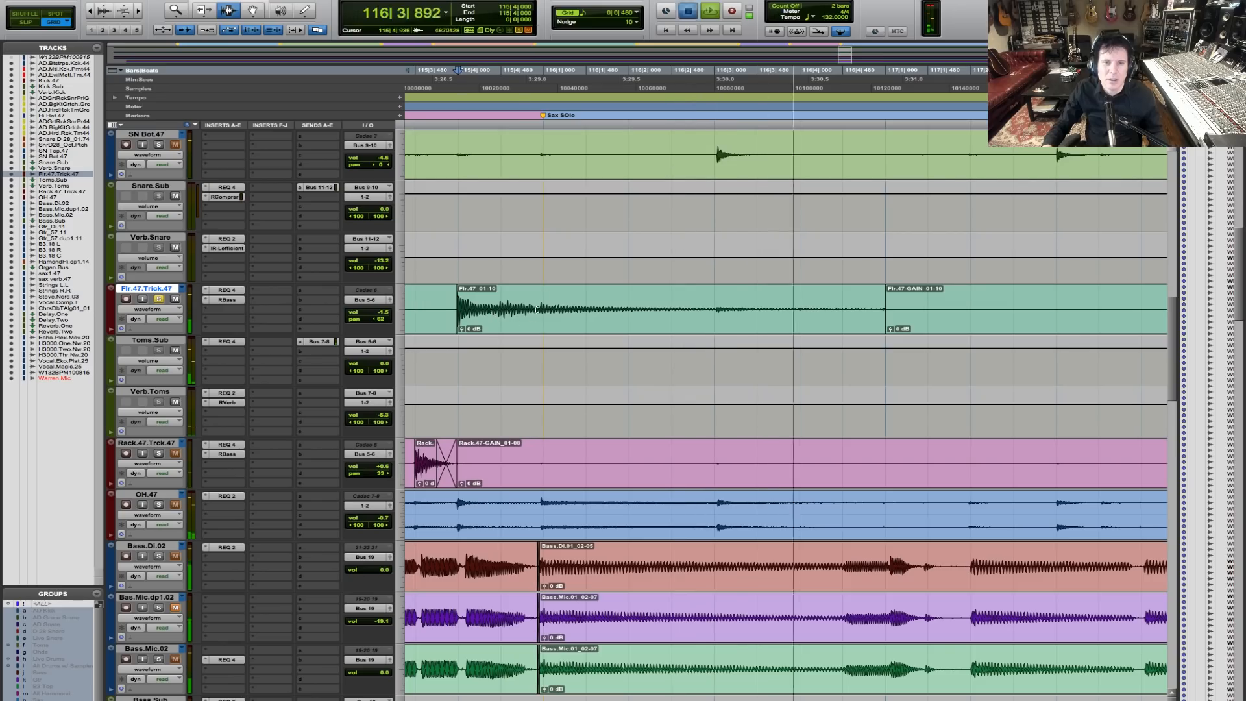
{"action": "key", "text": "space"}
Step: Split the floor tom clip in Slip mode at 115|4|433 and select the ring-out after the split
{"action": "left_click_drag", "start_coordinate": [543, 308], "coordinate": [668, 315]}
{"action": "key", "text": "F2"}
{"action": "left_click_drag", "start_coordinate": [510, 308], "coordinate": [816, 320]}
{"action": "left_click", "coordinate": [496, 308]}
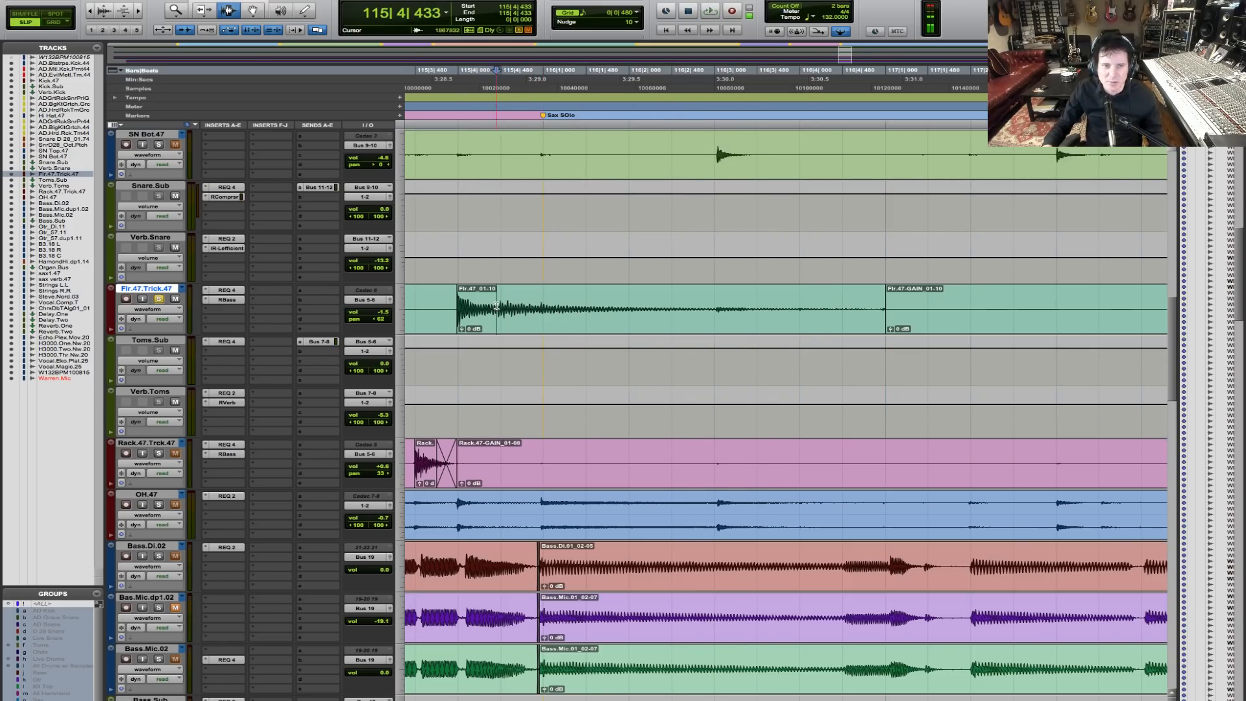
{"action": "key", "text": "b"}
{"action": "double_click", "coordinate": [536, 310]}
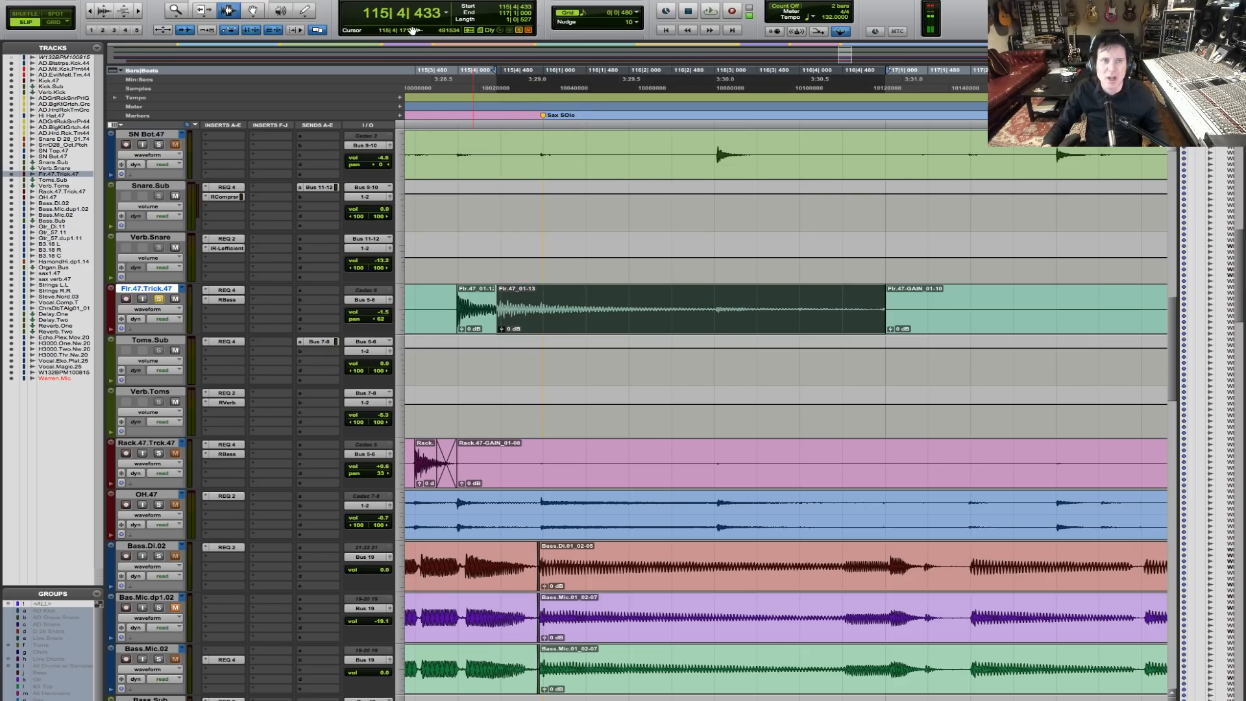
Step: Process the selected floor tom ring-out with the REQ 2 Mono AudioSuite equalizer, low-passing it at about 940 Hz
{"action": "left_click", "coordinate": [289, 0]}
{"action": "mouse_move", "coordinate": [337, 0]}
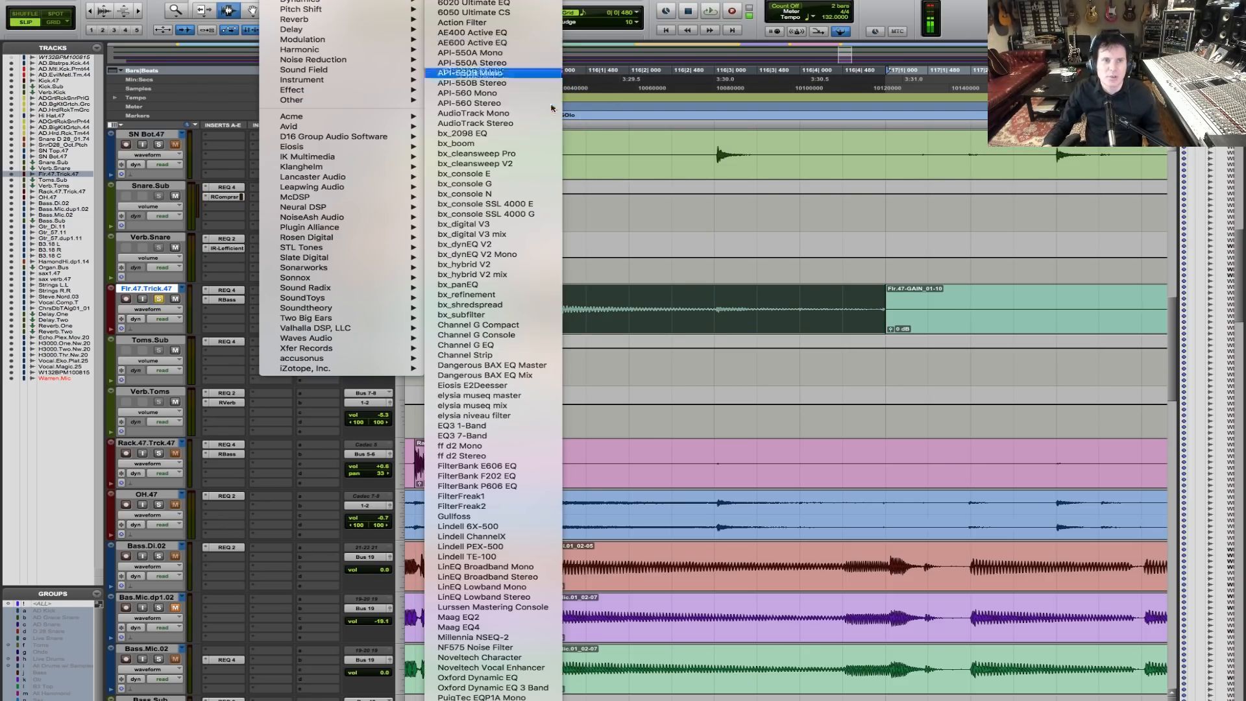
{"action": "scroll", "coordinate": [445, 646], "scroll_direction": "down", "scroll_amount": 10}
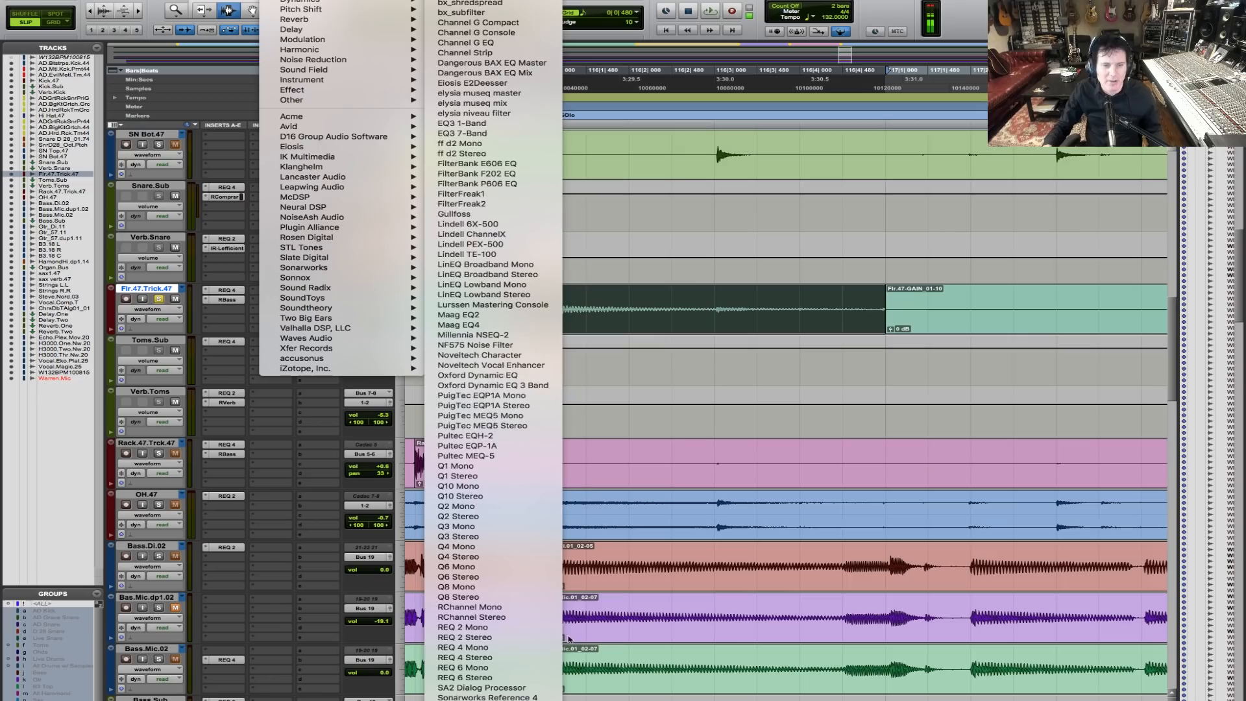
{"action": "left_click", "coordinate": [447, 627]}
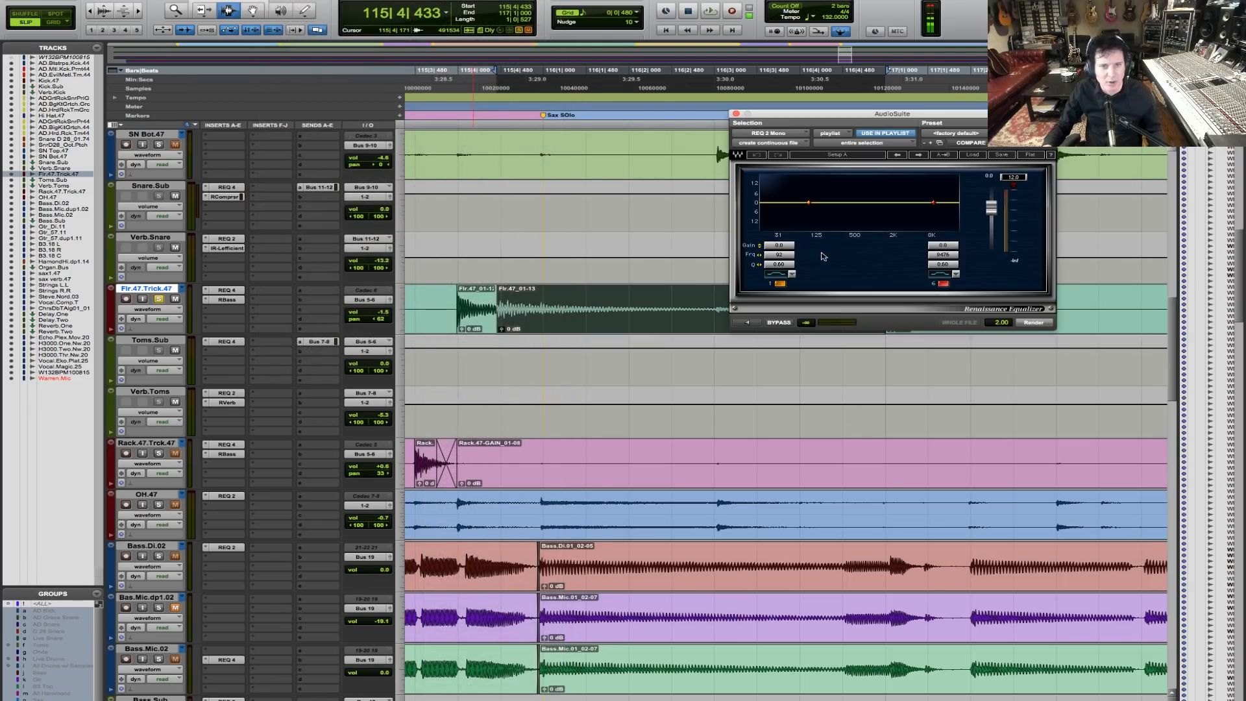
{"action": "left_click", "coordinate": [949, 273]}
{"action": "left_click_drag", "start_coordinate": [943, 255], "coordinate": [932, 281]}
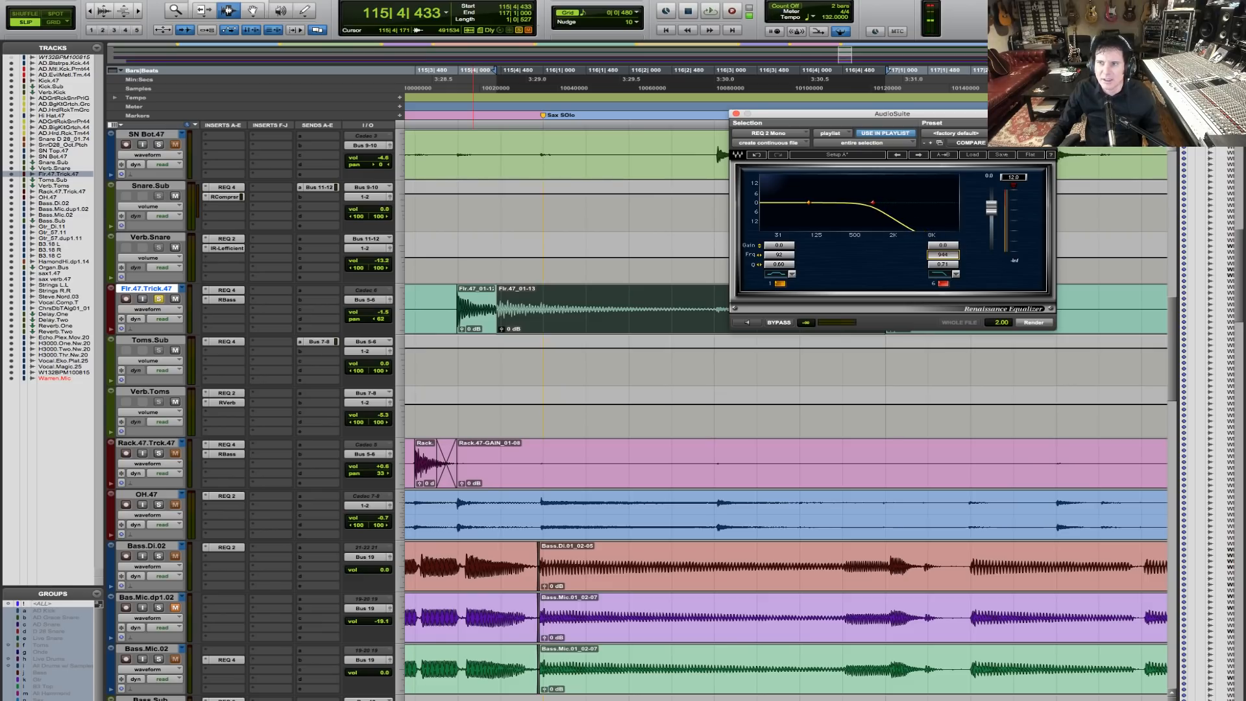
{"action": "left_click", "coordinate": [1034, 323]}
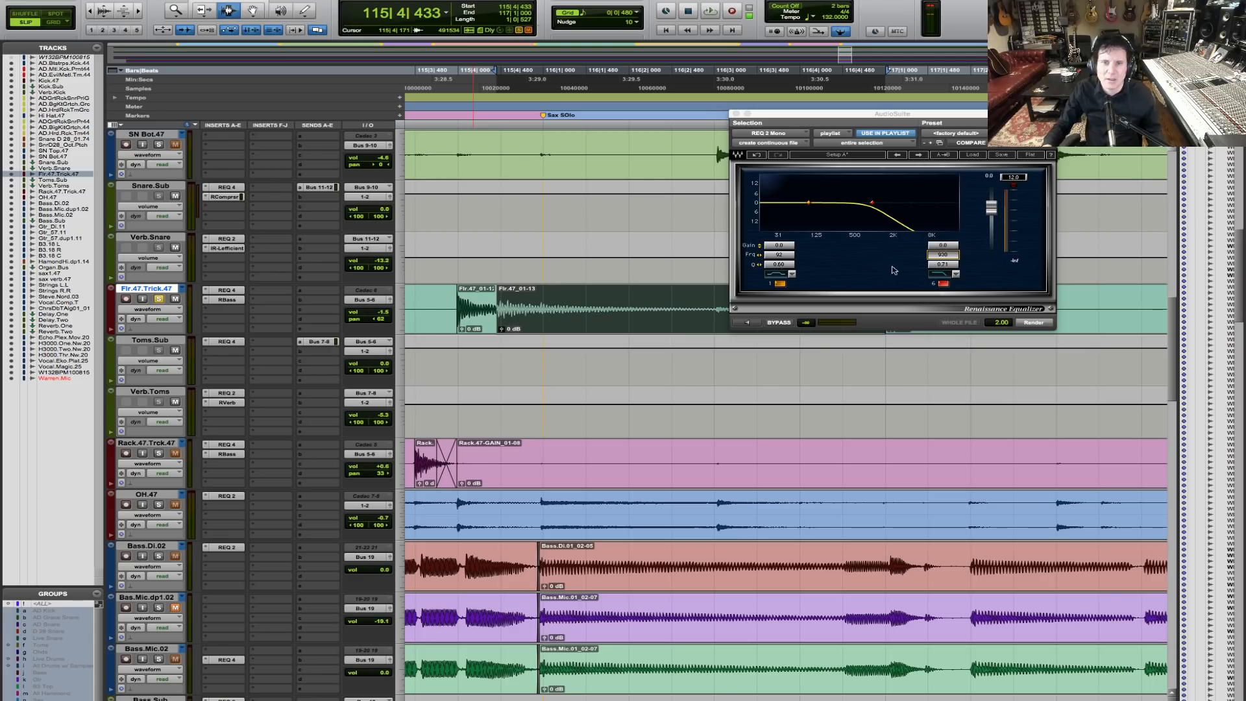
{"action": "left_click_drag", "start_coordinate": [937, 255], "coordinate": [938, 259]}
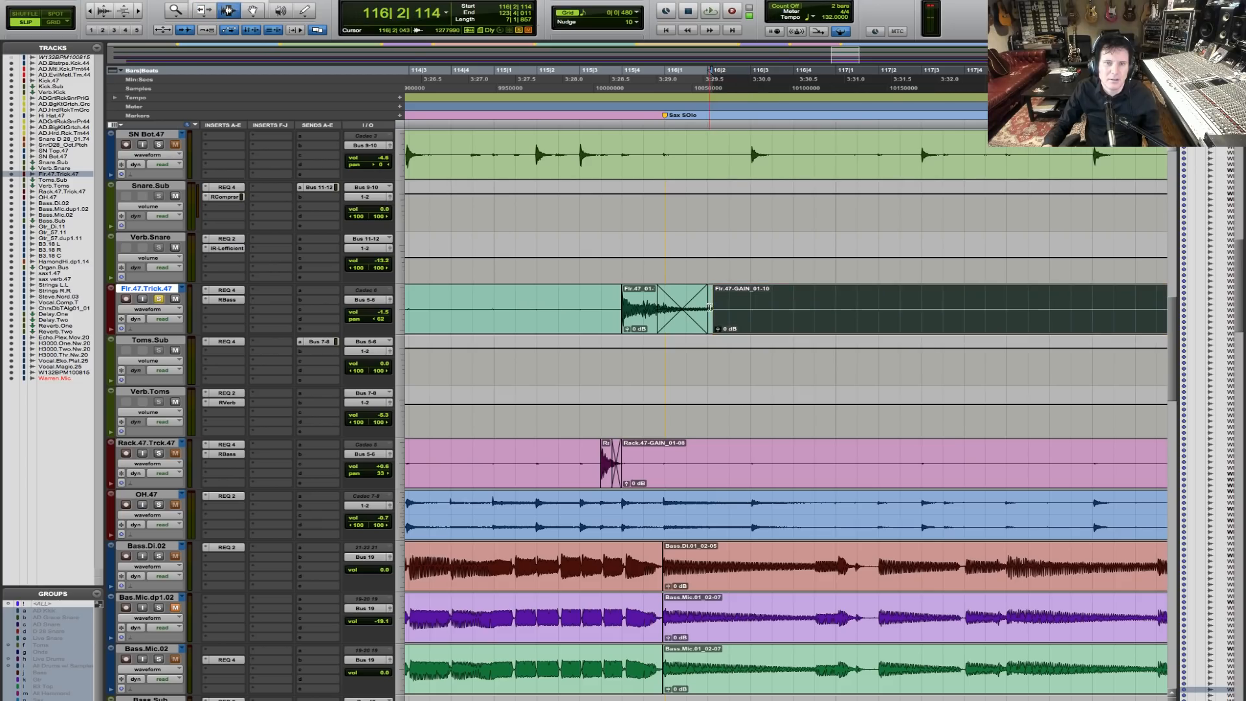
Step: Crossfade the end of the floor tom ring-out into the following clip on Flr.47.Trick.47 and play it back
{"action": "left_click_drag", "start_coordinate": [709, 308], "coordinate": [758, 308]}
{"action": "key", "text": "f"}
{"action": "left_click", "coordinate": [431, 308]}
{"action": "key", "text": "space"}
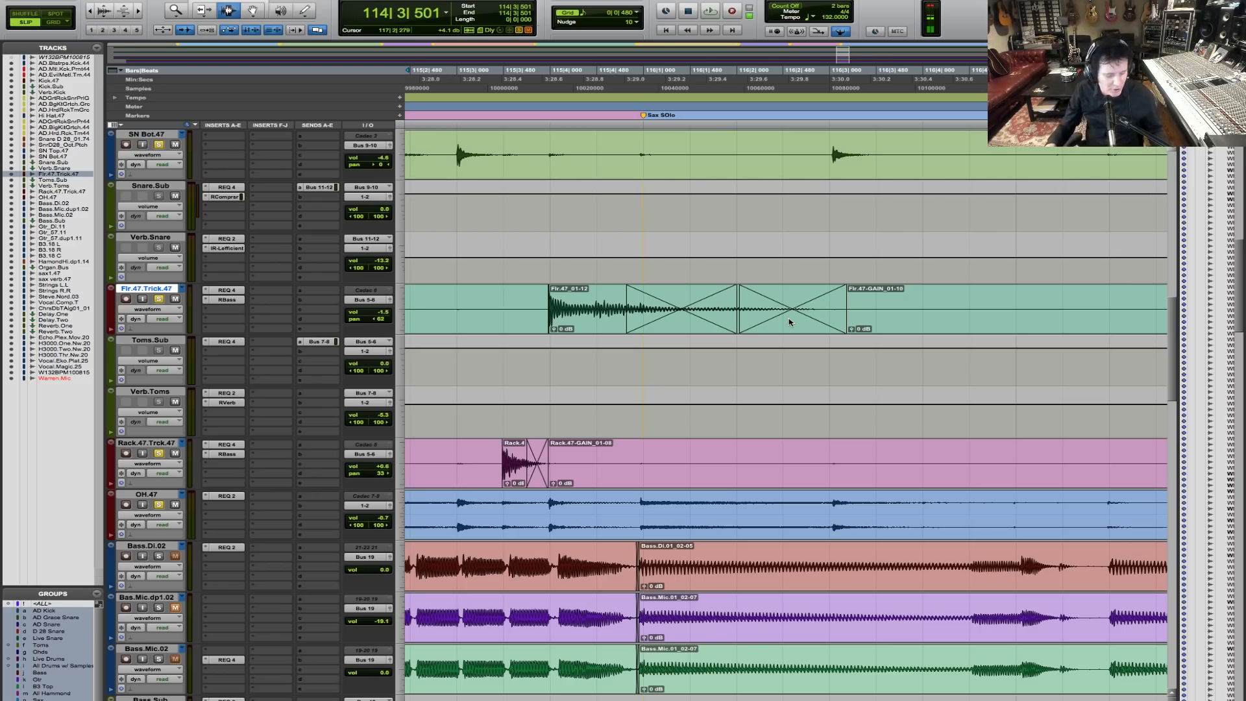
Step: Play the crossfaded floor tom hit together with the soloed drums from bar 114
{"action": "left_click", "coordinate": [470, 314]}
{"action": "key", "text": "r"}
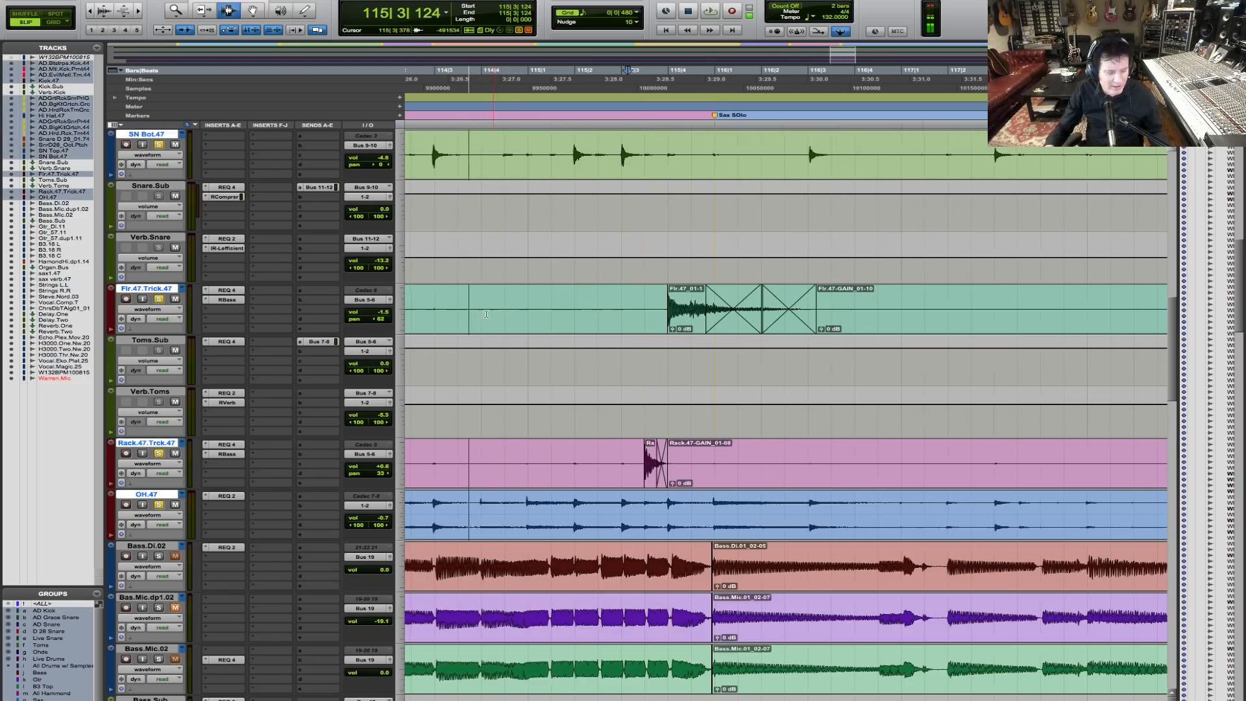
{"action": "left_click", "coordinate": [508, 298]}
{"action": "key", "text": "space"}
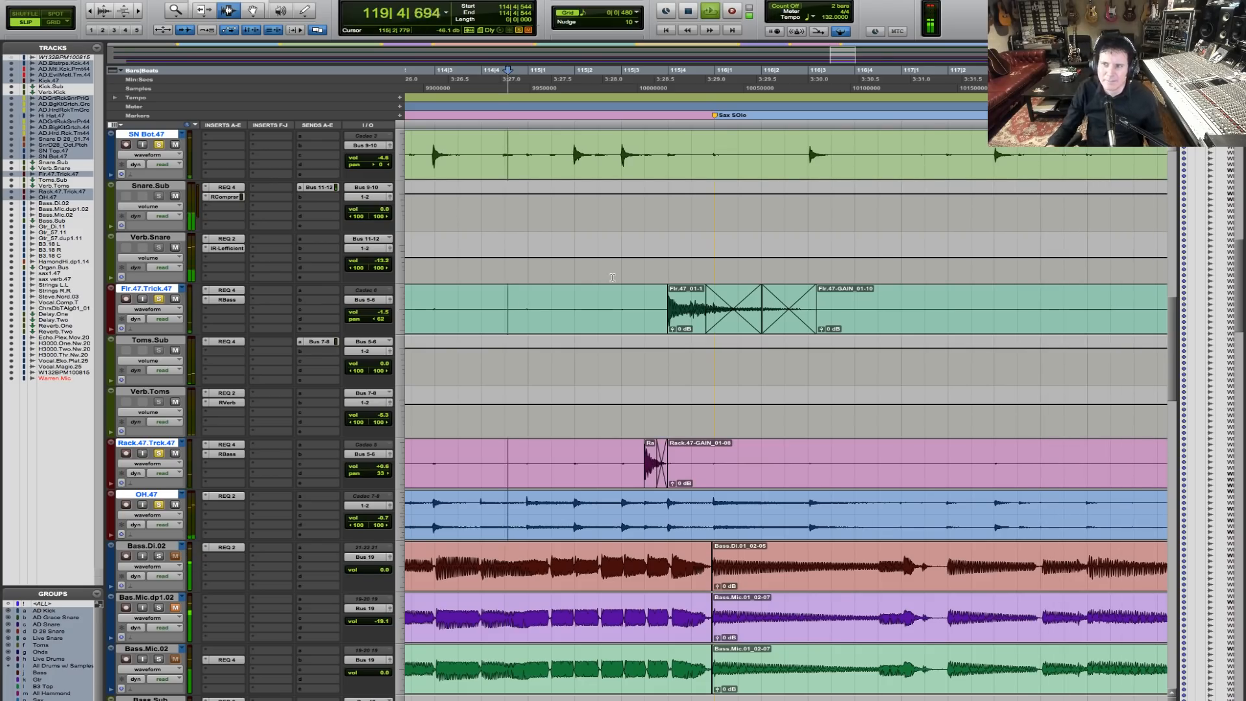
Step: Listen through to the next floor tom hit near bar 124 and inspect its clip up close
{"action": "key", "text": "r"}
{"action": "key", "text": "r"}
{"action": "left_click", "coordinate": [175, 10]}
{"action": "left_click", "coordinate": [1135, 313]}
{"action": "left_click", "coordinate": [732, 318]}
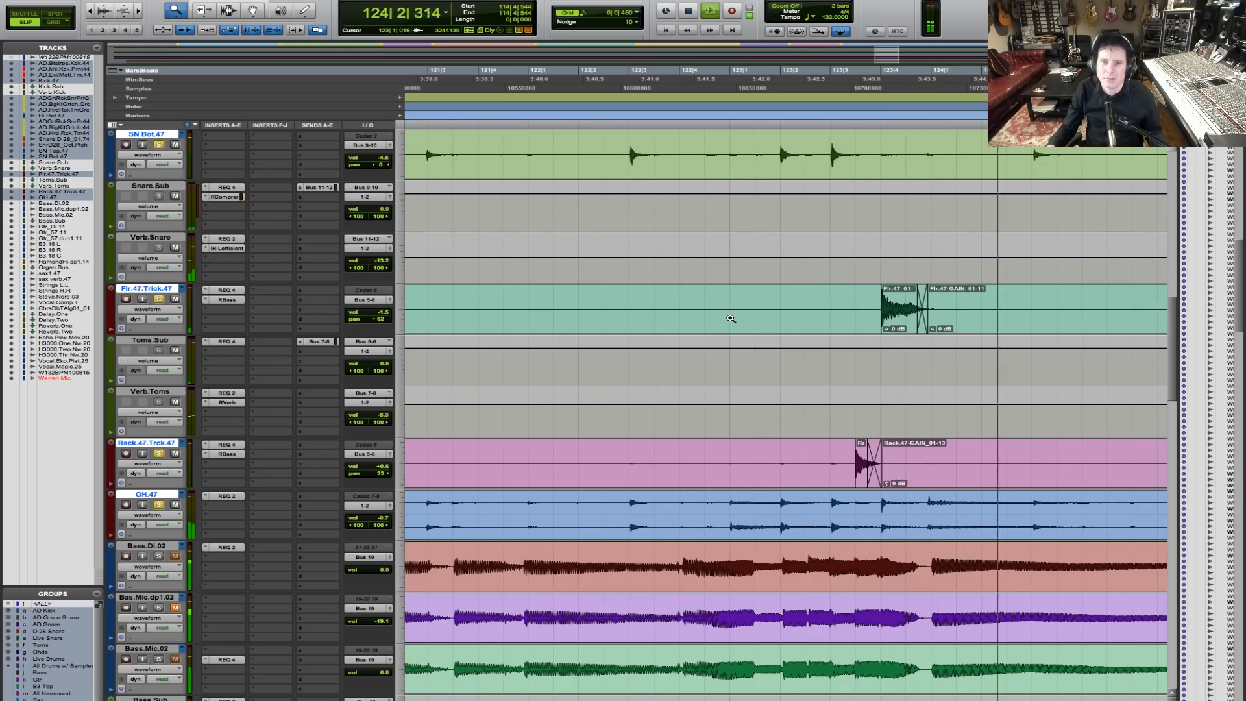
{"action": "key", "text": "space"}
Step: Toggle the solo on Flr.47.Trick.47 and audition the drums around the Sax Solo marker
{"action": "left_click", "coordinate": [731, 318], "text": "alt"}
{"action": "left_click", "coordinate": [731, 318], "text": "alt"}
{"action": "left_click", "coordinate": [731, 318], "text": "alt"}
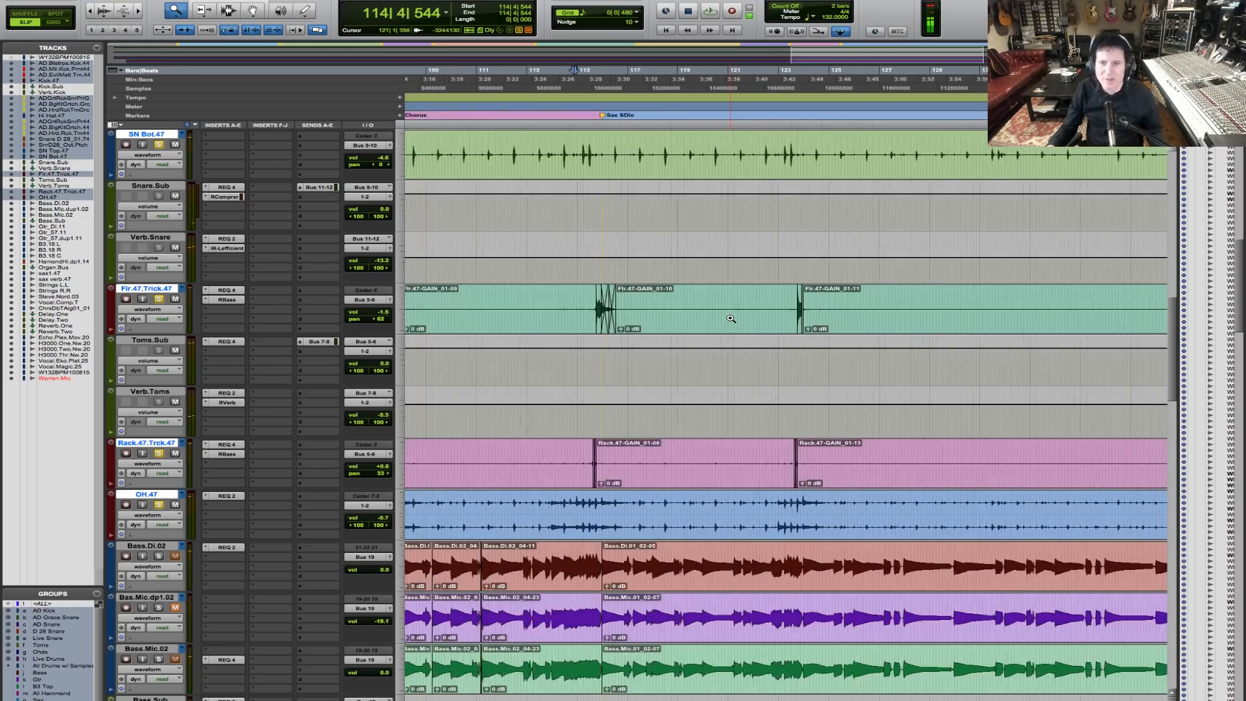
{"action": "left_click", "coordinate": [731, 318], "text": "alt"}
{"action": "left_click", "coordinate": [159, 299]}
{"action": "key", "text": "space"}
{"action": "key", "text": "space"}
Step: Toggle the Flr.47.Trick.47 solo back and replay the tom hit from just before the Sax Solo marker
{"action": "left_click_drag", "start_coordinate": [686, 310], "coordinate": [743, 311]}
{"action": "left_click", "coordinate": [228, 10]}
{"action": "left_click", "coordinate": [424, 310]}
{"action": "left_click", "coordinate": [159, 299]}
{"action": "key", "text": "space"}
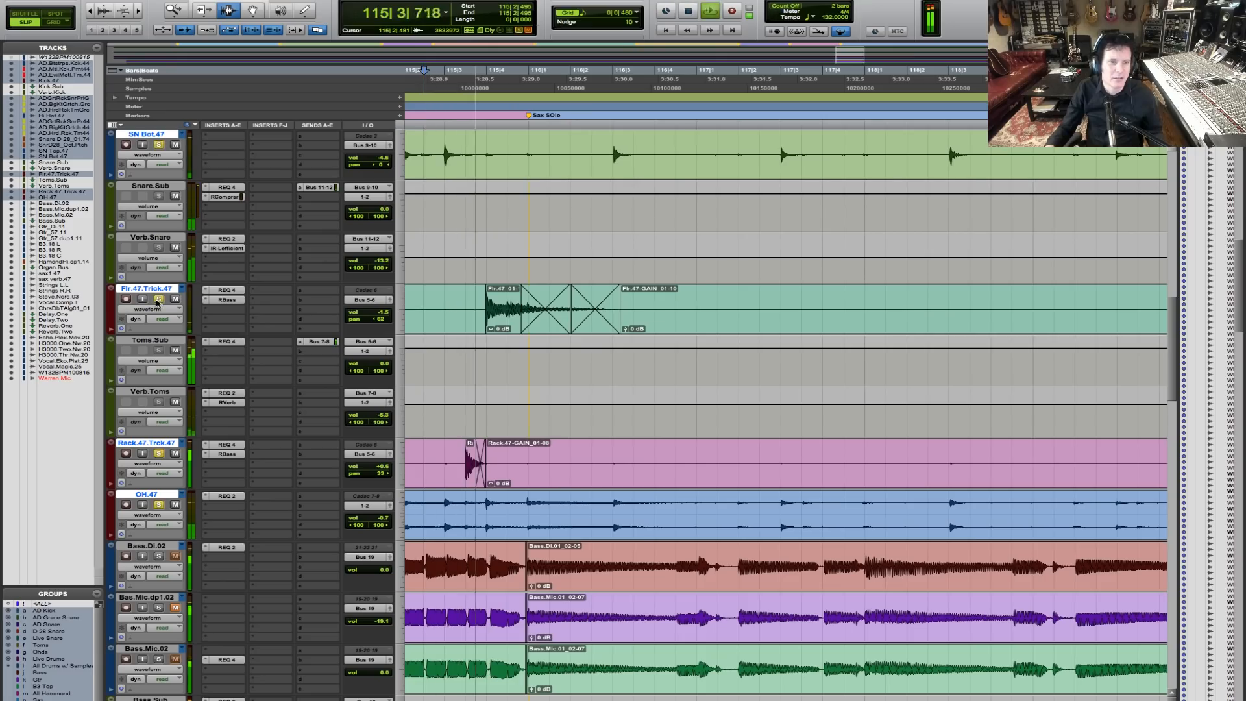
{"action": "key", "text": "space"}
Step: Inspect the EQ settings on the Flr.47.Trick.47, Verb.Toms and Toms.Sub tracks
{"action": "left_click", "coordinate": [240, 290]}
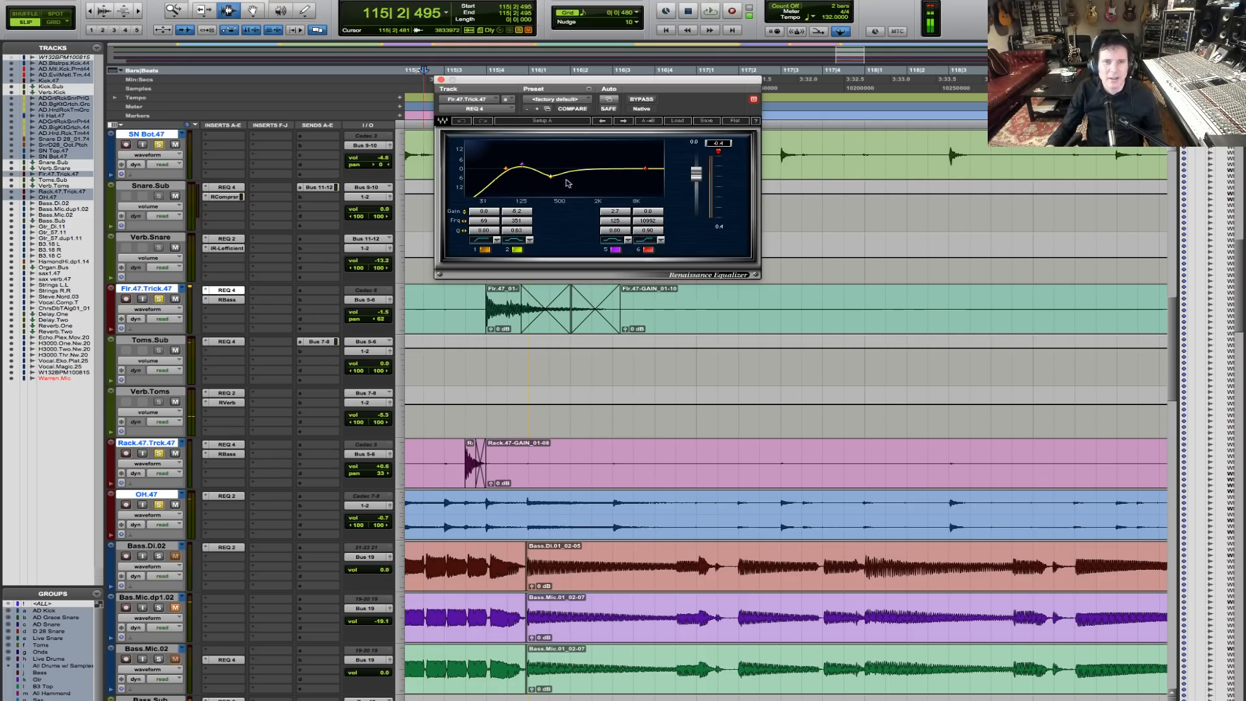
{"action": "left_click", "coordinate": [517, 211]}
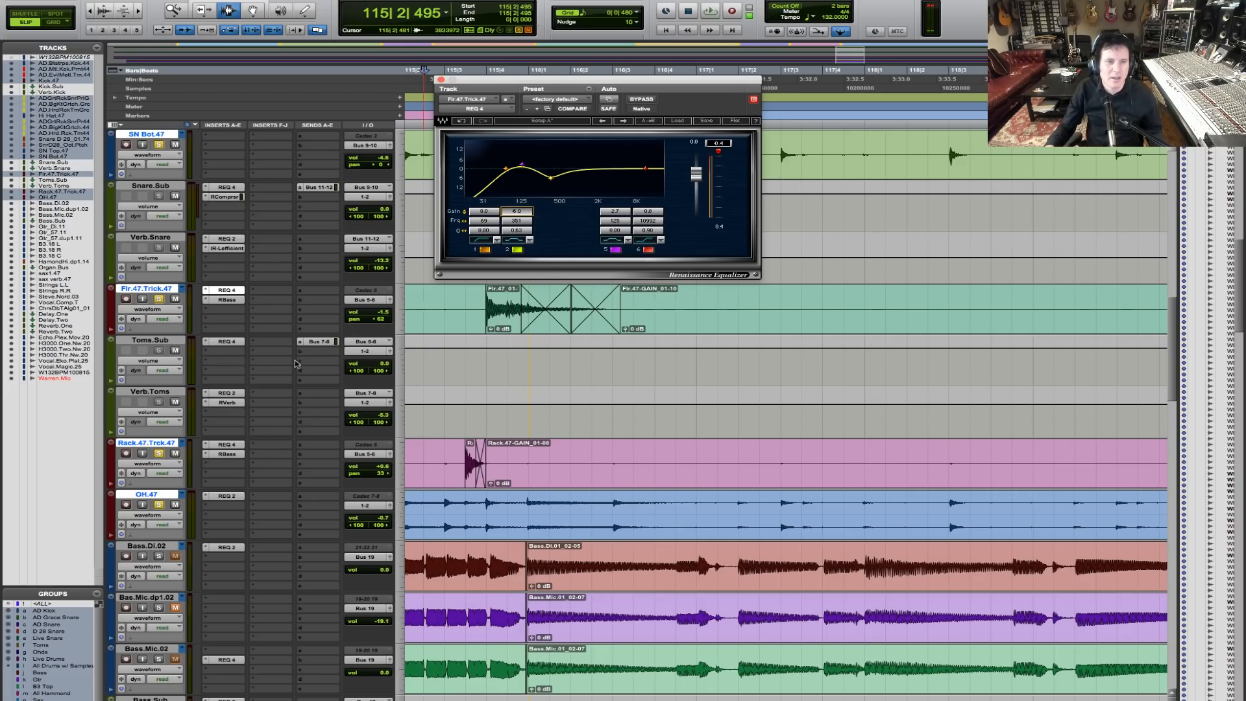
{"action": "left_click", "coordinate": [227, 394]}
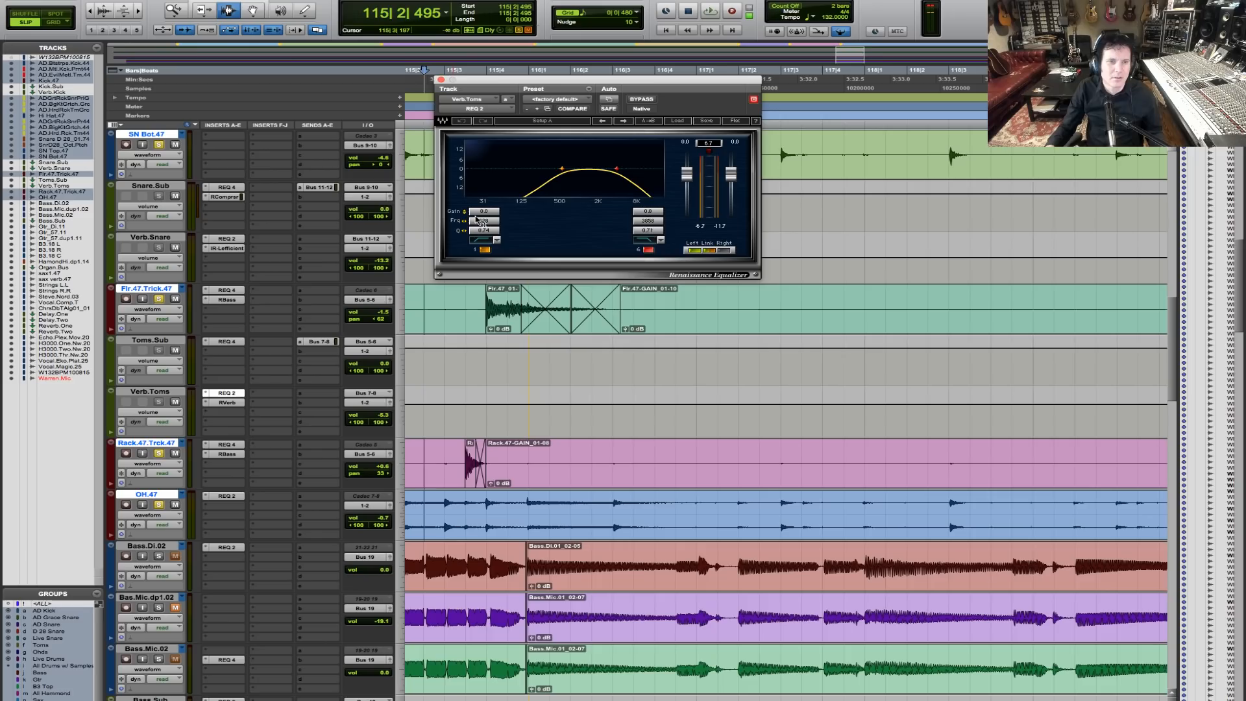
{"action": "left_click", "coordinate": [226, 341]}
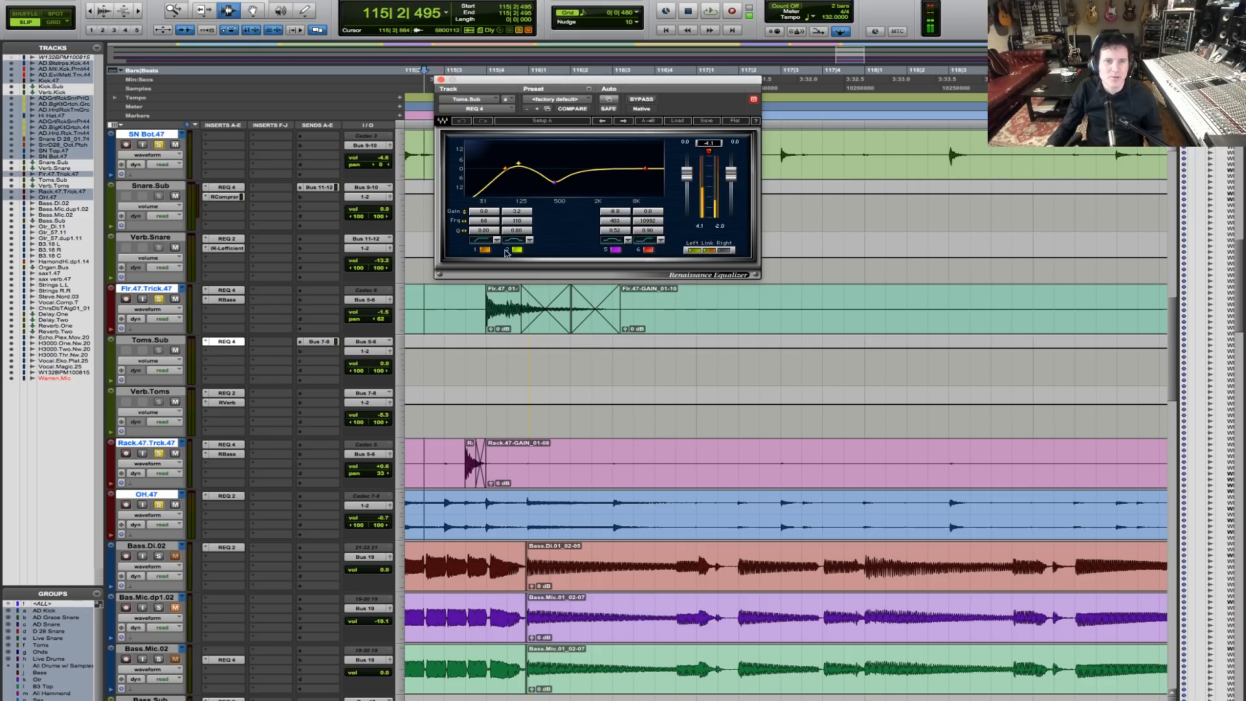
{"action": "left_click_drag", "start_coordinate": [629, 216], "coordinate": [629, 226]}
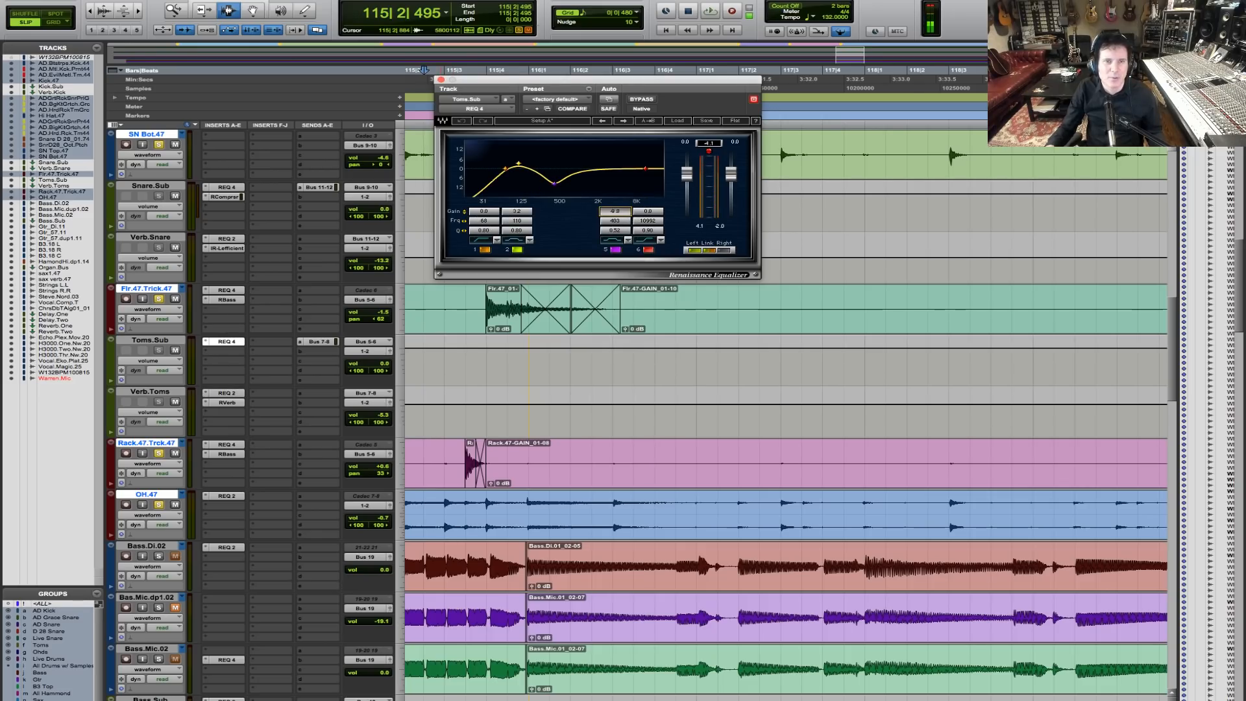
Step: Clear the drum track solos, audition the full mix around bar 115, and close the Toms.Sub EQ
{"action": "key", "text": "space"}
{"action": "key", "text": "space"}
{"action": "key", "text": "shift+s"}
{"action": "key", "text": "r"}
{"action": "key", "text": "r"}
{"action": "key", "text": "r"}
{"action": "key", "text": "space"}
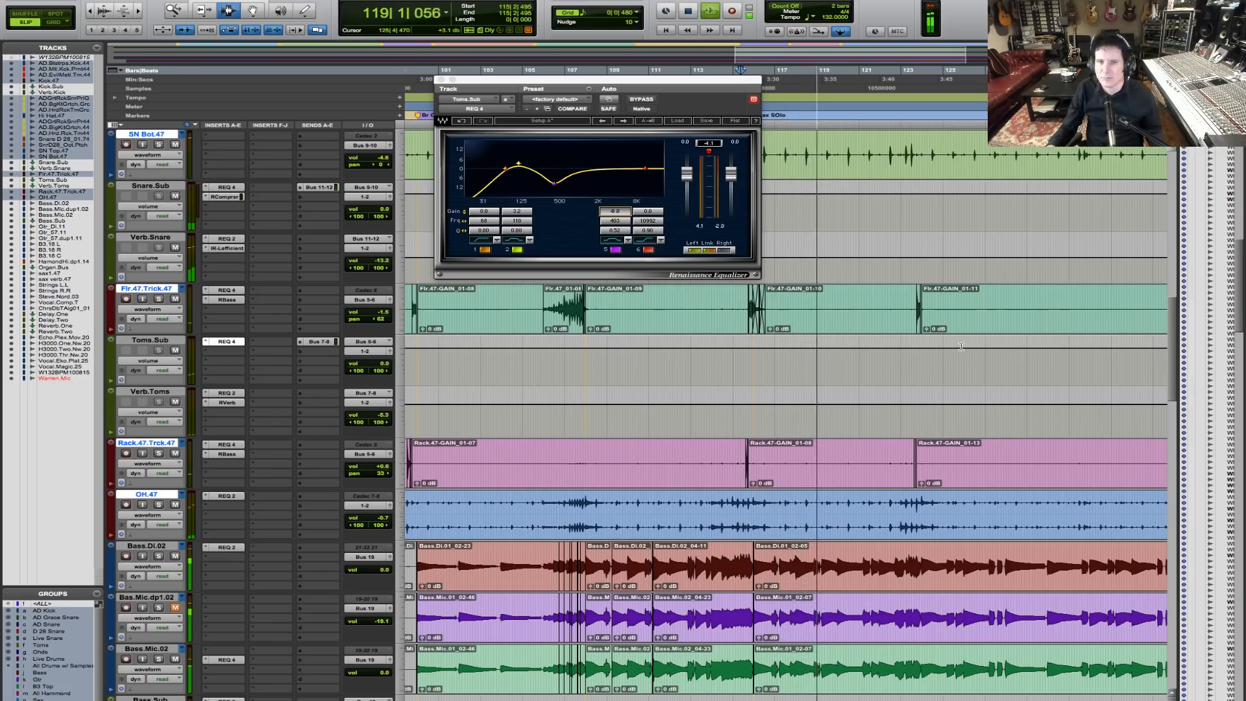
{"action": "key", "text": "space"}
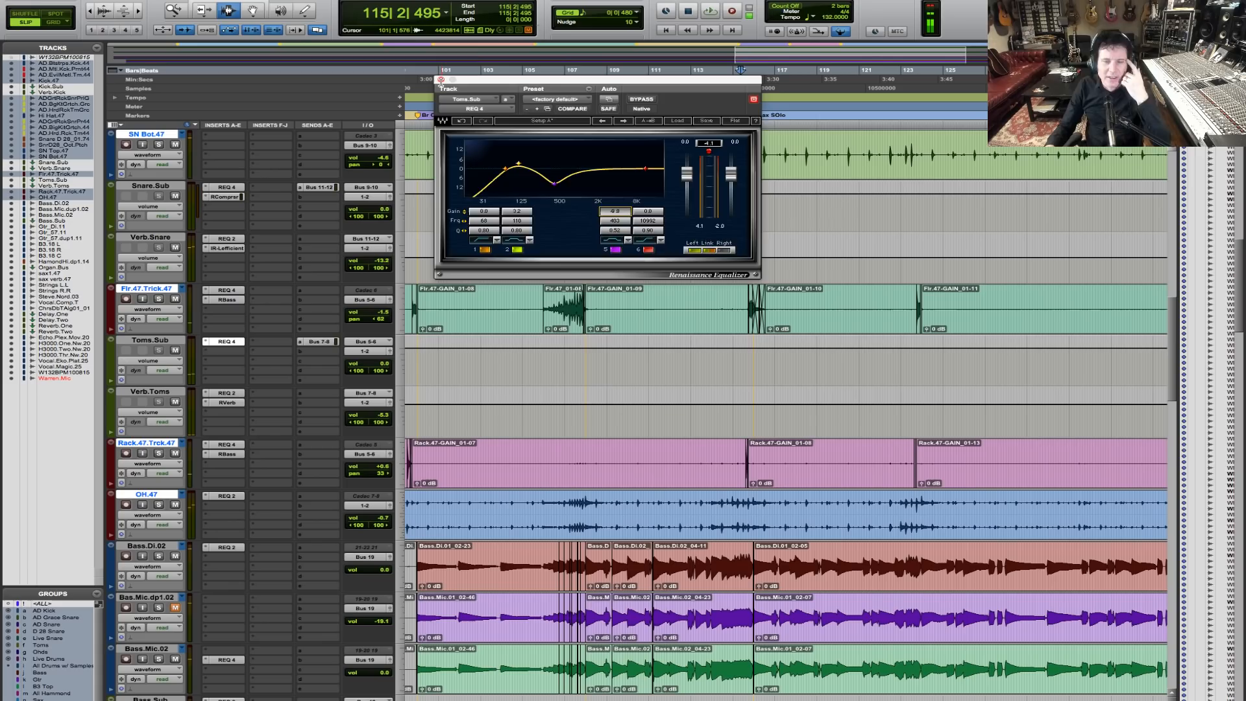
{"action": "left_click", "coordinate": [441, 79]}
{"action": "key", "text": "r"}
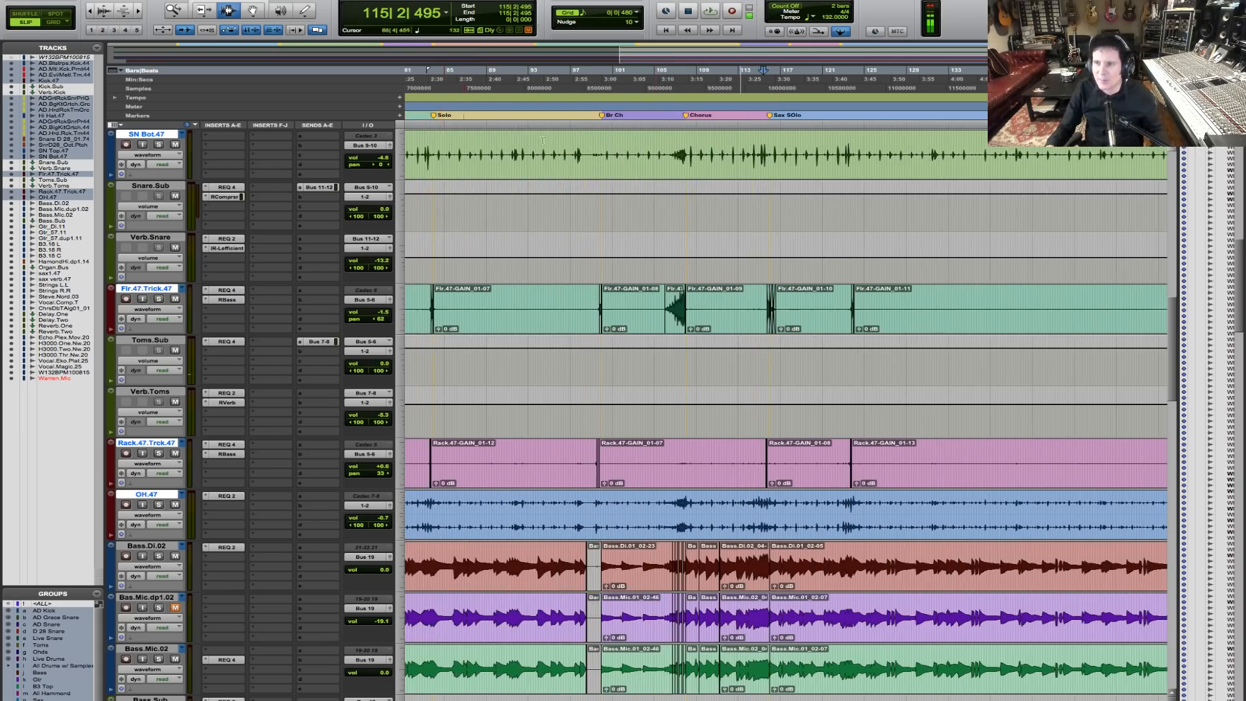
Step: Play the full mix from bar 114 through the floor tom hits and into the Sax Solo section
{"action": "key", "text": "F5"}
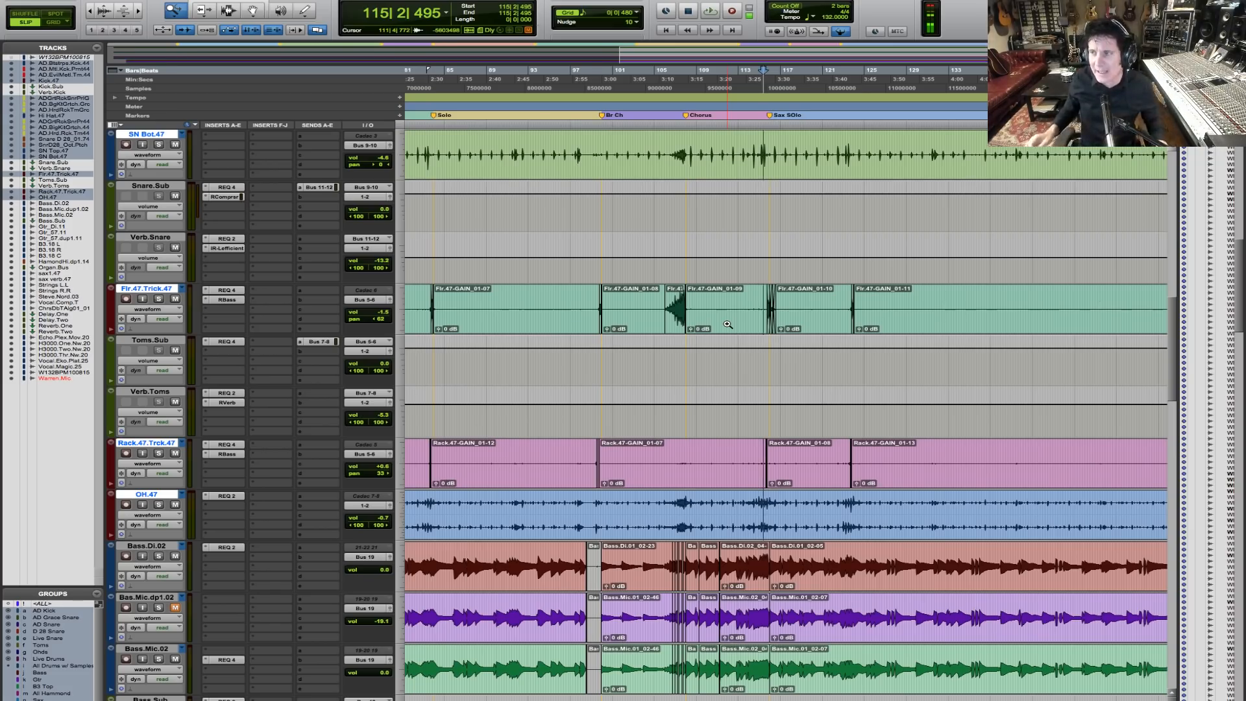
{"action": "key", "text": "F7"}
{"action": "left_click", "coordinate": [759, 304]}
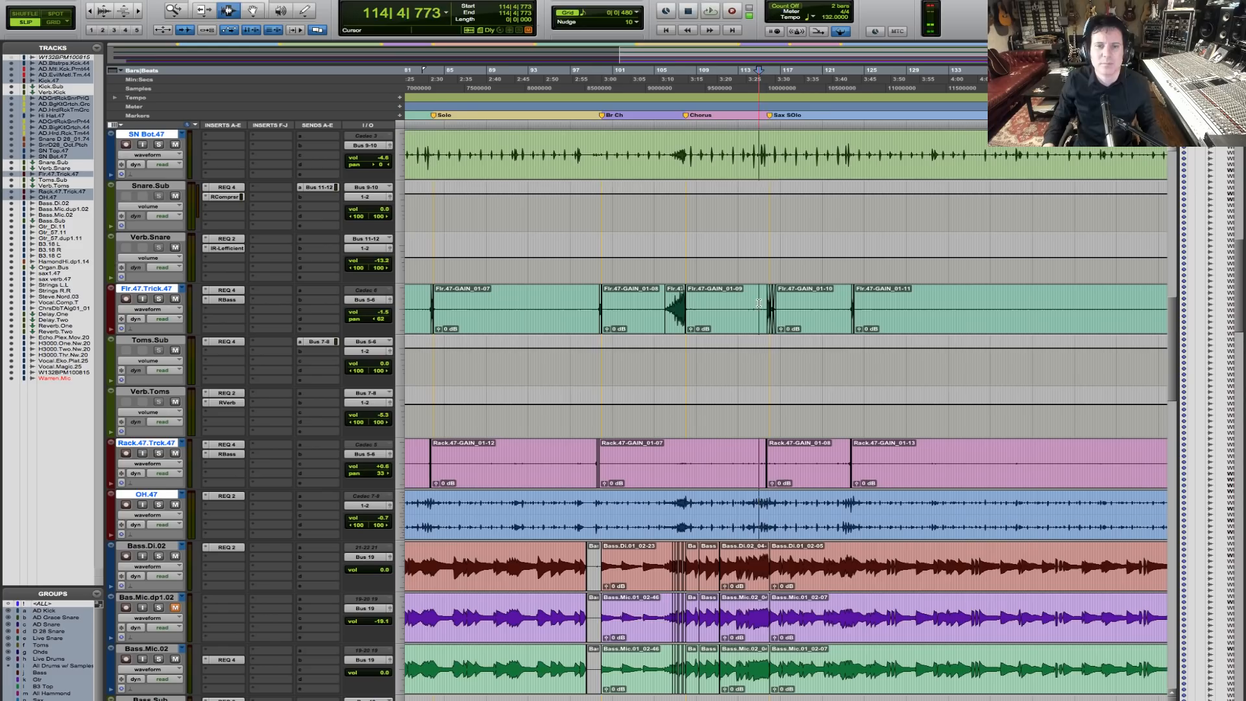
{"action": "key", "text": "space"}
{"action": "key", "text": "F5"}
{"action": "left_click_drag", "start_coordinate": [725, 318], "coordinate": [1020, 302]}
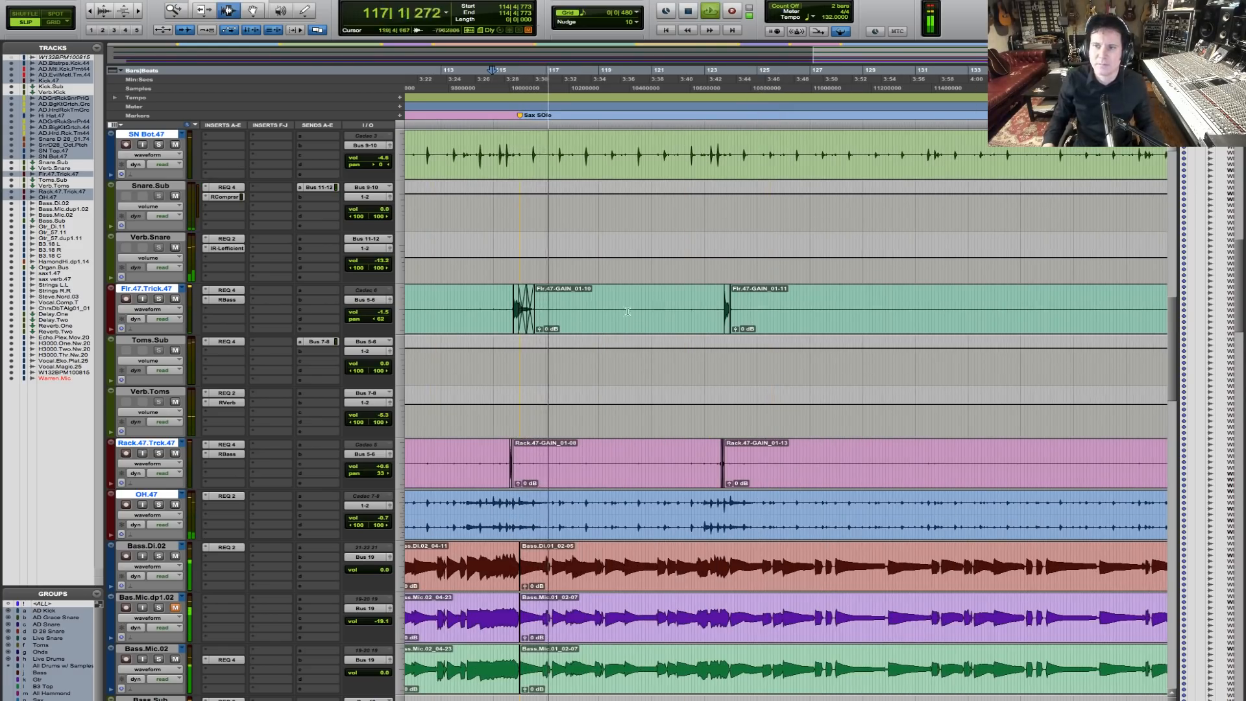
{"action": "key", "text": "space"}
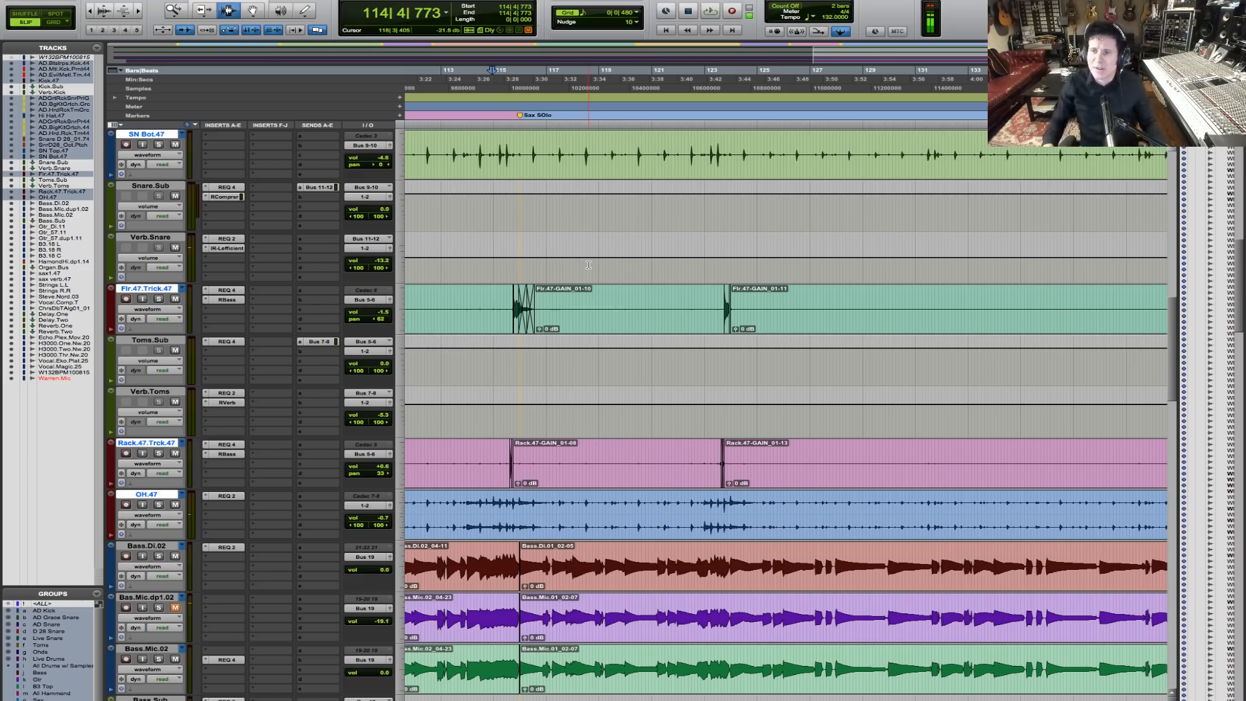
{"action": "key", "text": "space"}
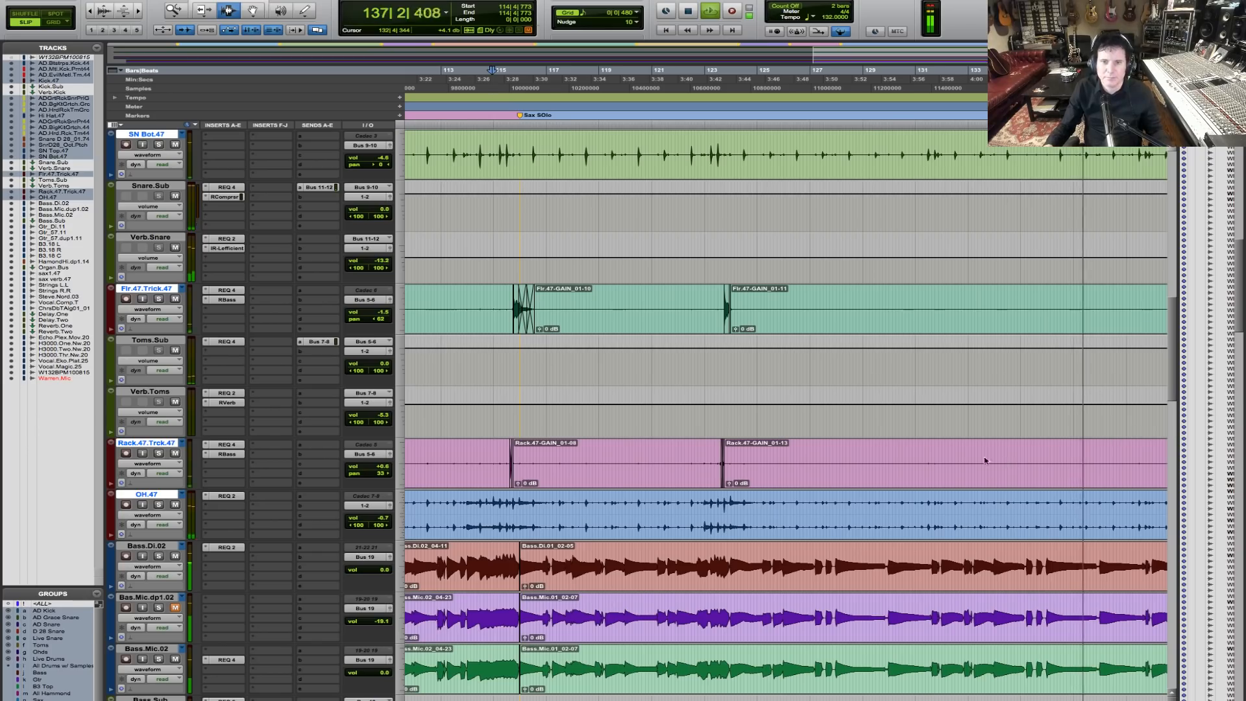
{"action": "left_click", "coordinate": [929, 479]}
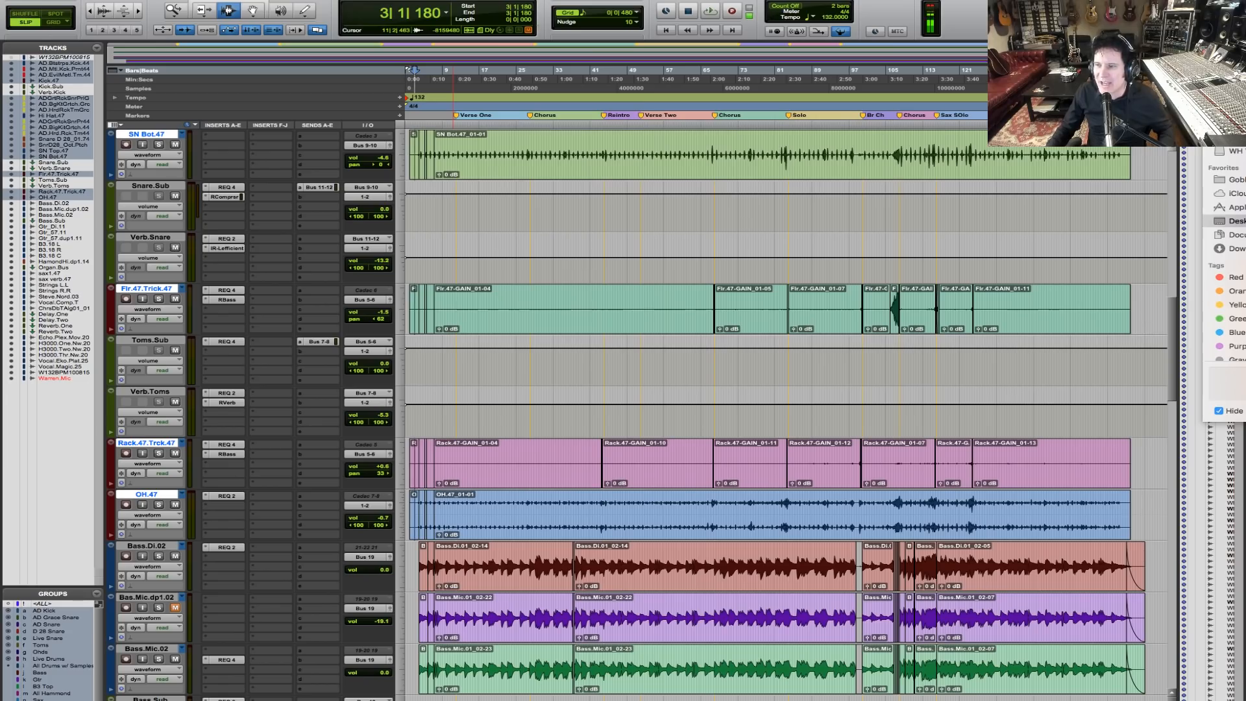
Step: Play the song from bar 3 and look over the bass, guitar, organ and sax tracks through Verse One
{"action": "left_click", "coordinate": [445, 212]}
{"action": "left_click", "coordinate": [419, 152]}
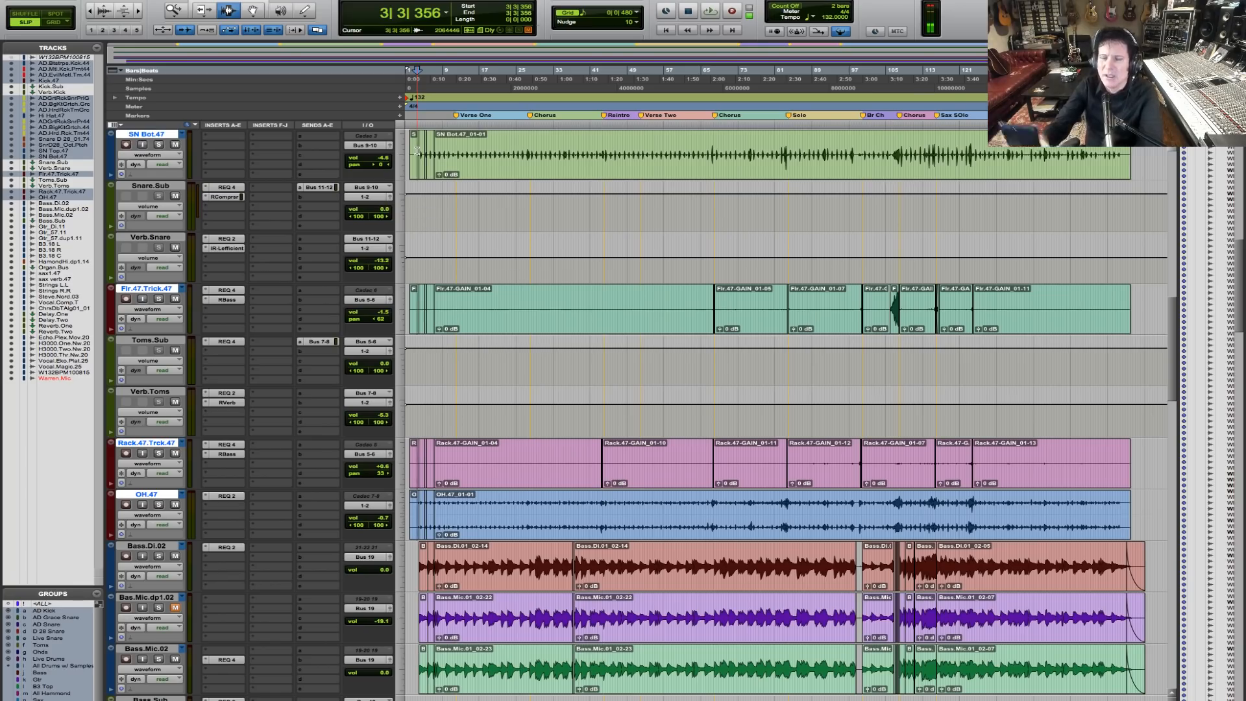
{"action": "key", "text": "F5"}
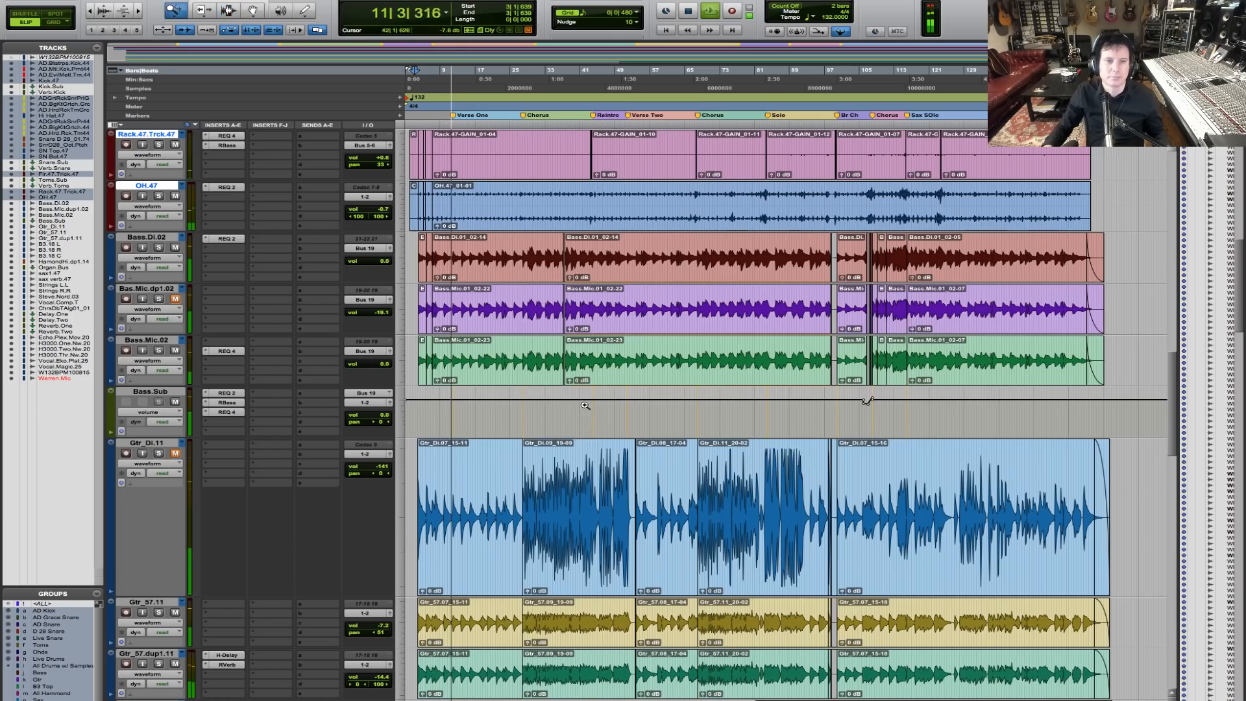
{"action": "left_click_drag", "start_coordinate": [698, 437], "coordinate": [427, 387]}
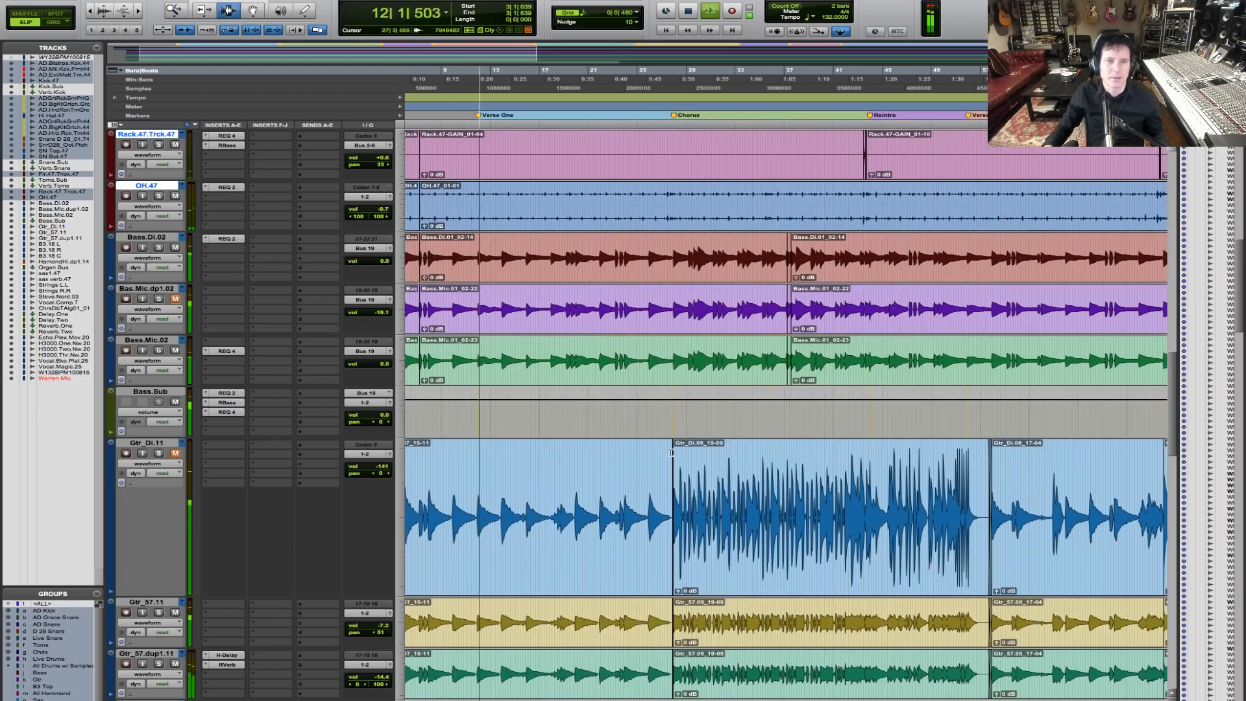
{"action": "scroll", "coordinate": [671, 453], "scroll_direction": "down", "scroll_amount": 5}
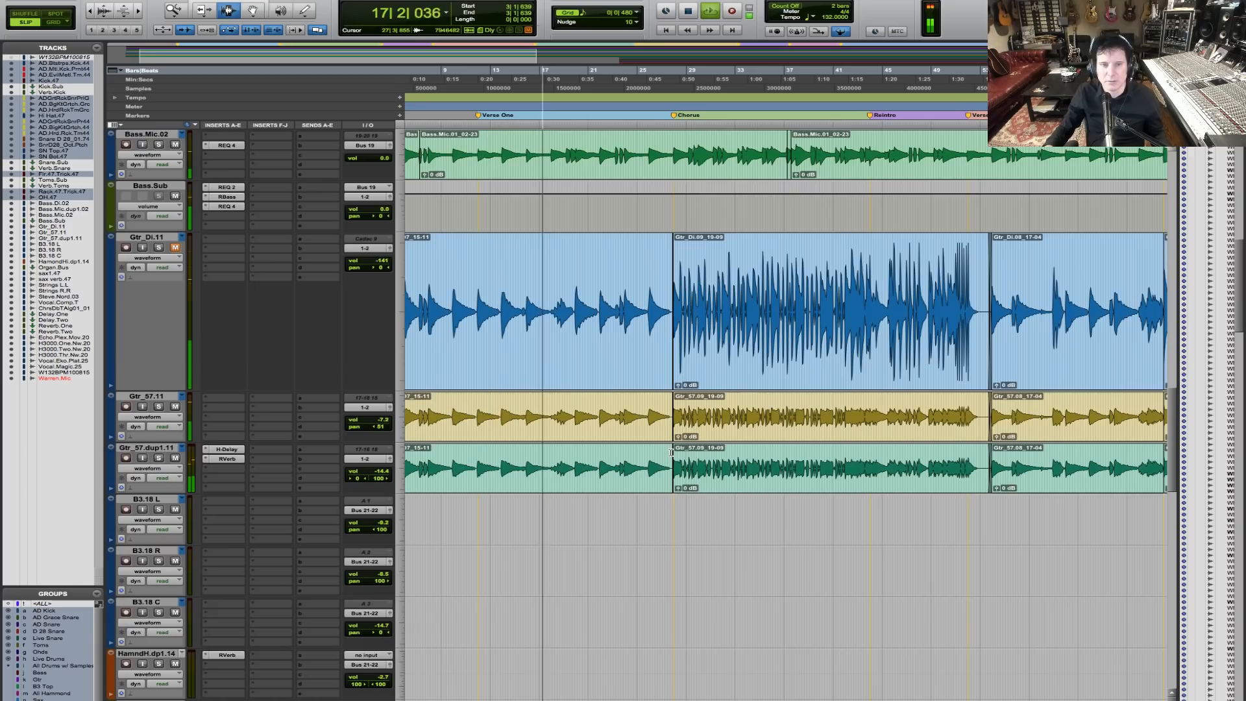
{"action": "scroll", "coordinate": [671, 452], "scroll_direction": "down", "scroll_amount": 8}
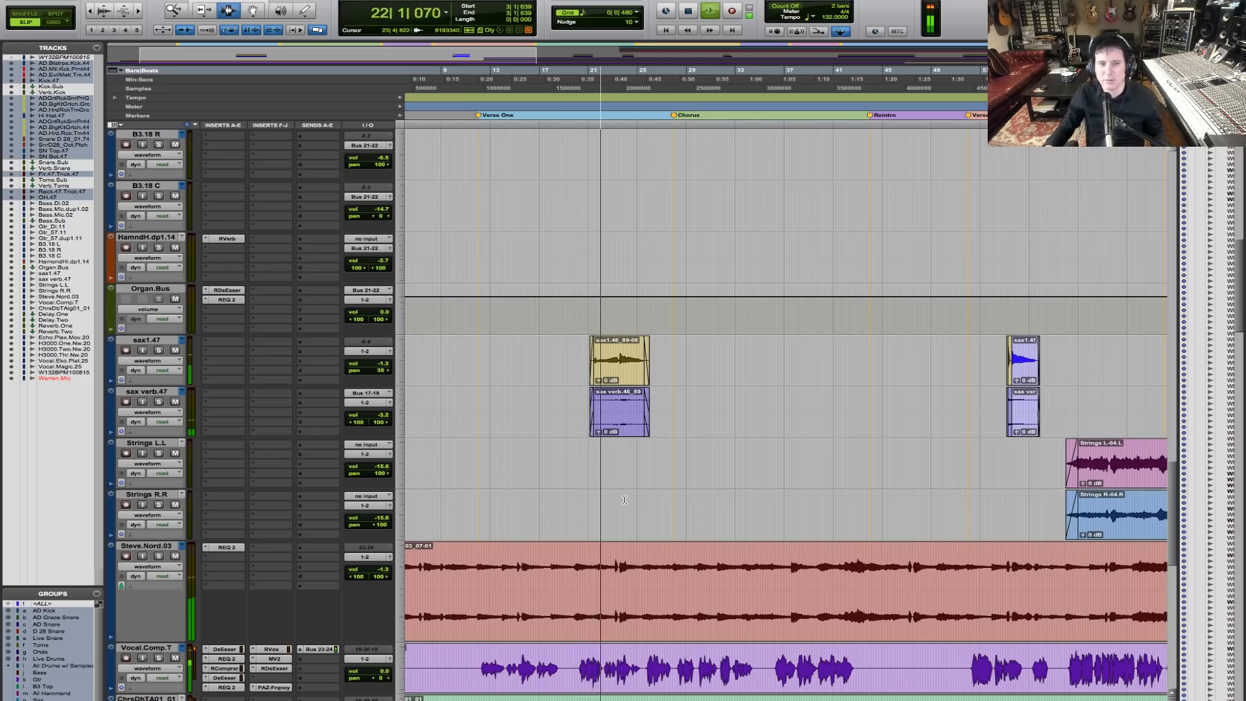
Step: Select the first sax phrase from bar 21 on sax1.47 and sax verb.47, and display both tracks' volume automation
{"action": "key", "text": "F5"}
{"action": "left_click_drag", "start_coordinate": [562, 357], "coordinate": [701, 361]}
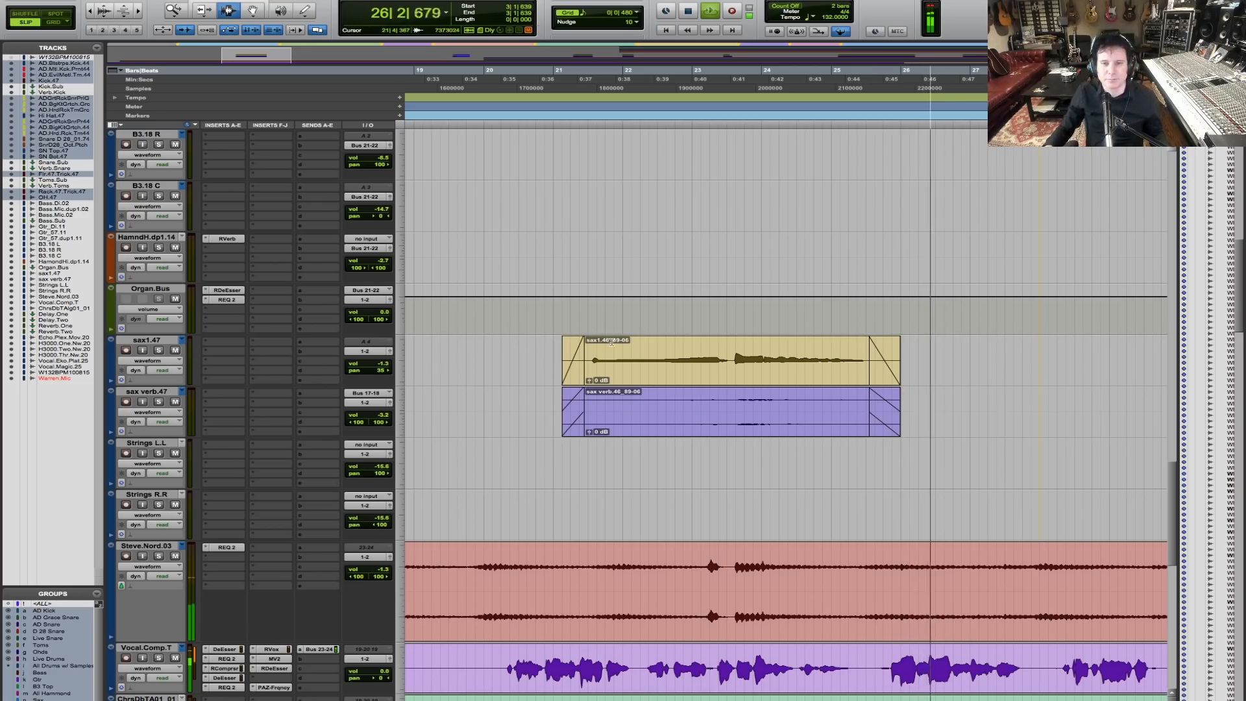
{"action": "left_click_drag", "start_coordinate": [561, 359], "coordinate": [943, 366]}
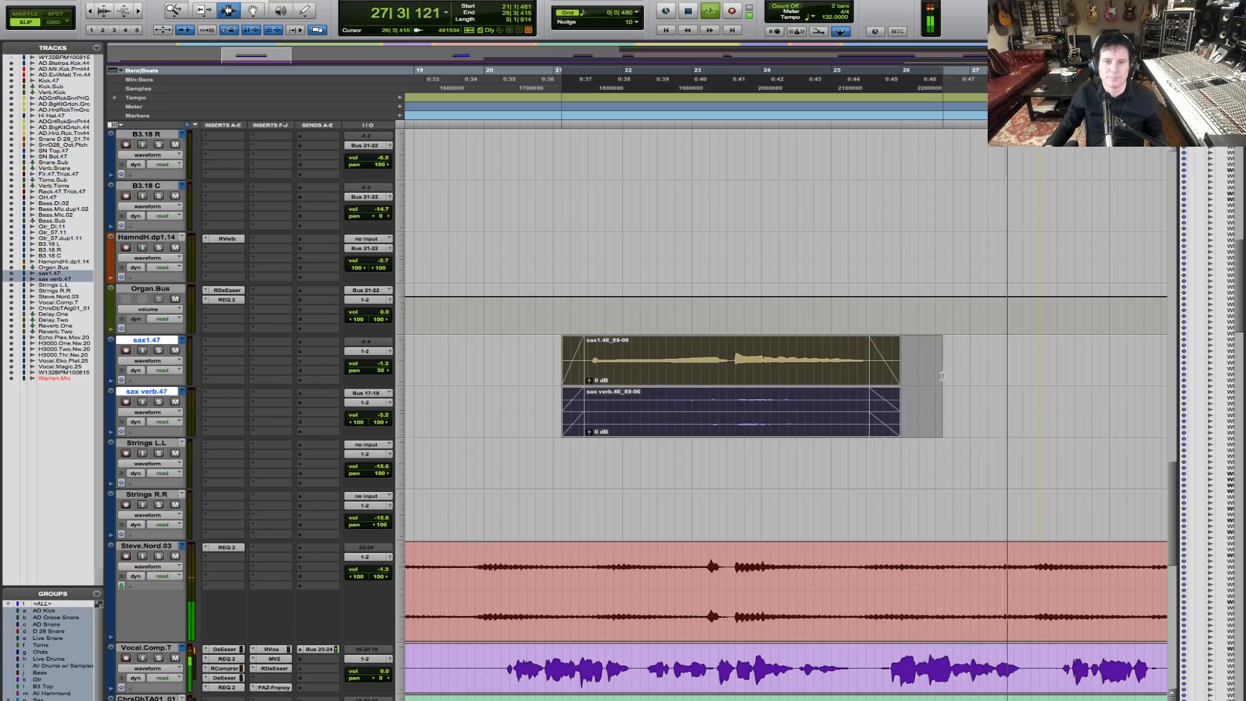
{"action": "left_click", "coordinate": [165, 362]}
{"action": "left_click", "coordinate": [162, 373]}
{"action": "double_click", "coordinate": [733, 353]}
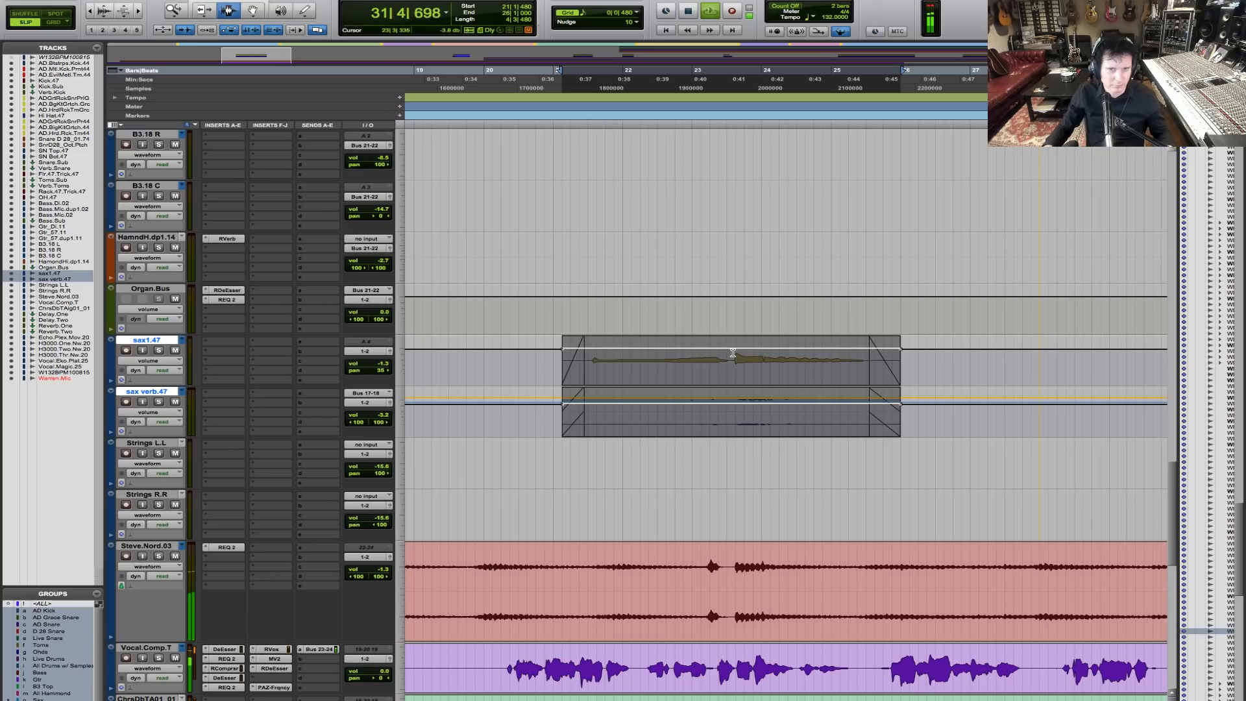
Step: Raise the volume automation on sax1.47 and sax verb.47 for the opening part of the bar 21 phrase
{"action": "key", "text": "F6"}
{"action": "left_click_drag", "start_coordinate": [682, 348], "coordinate": [682, 348]}
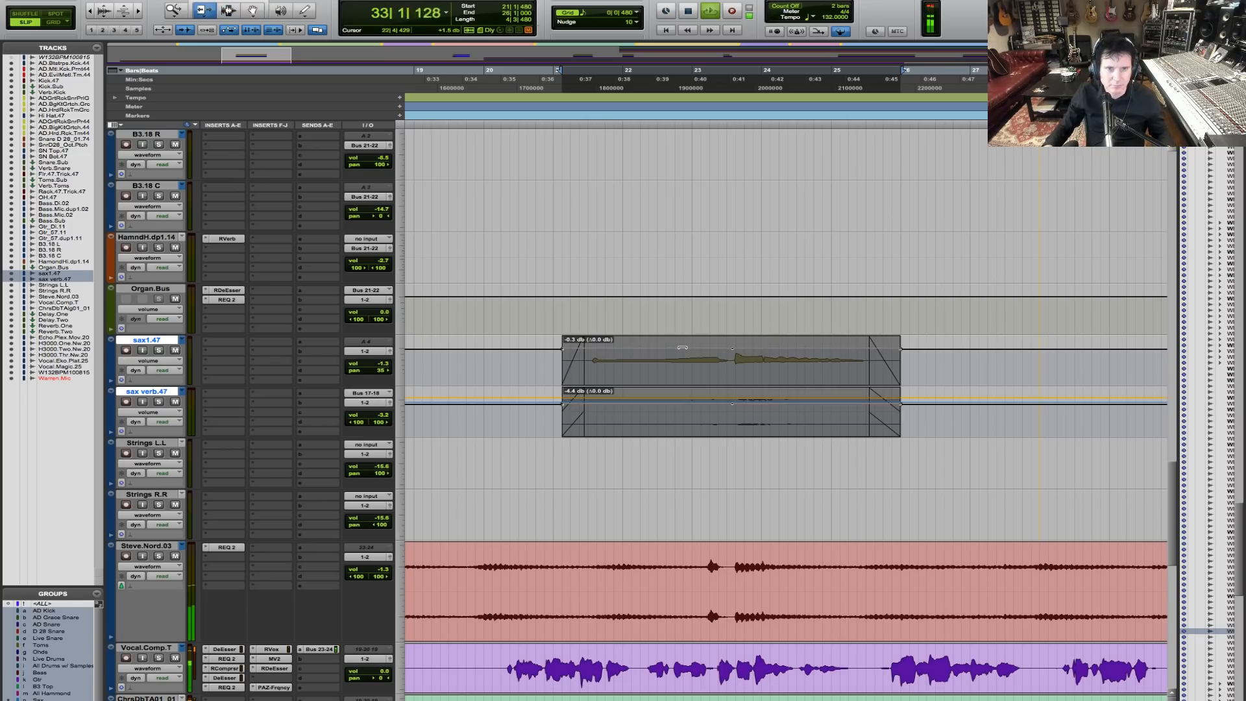
{"action": "key", "text": "F7"}
{"action": "left_click", "coordinate": [663, 363]}
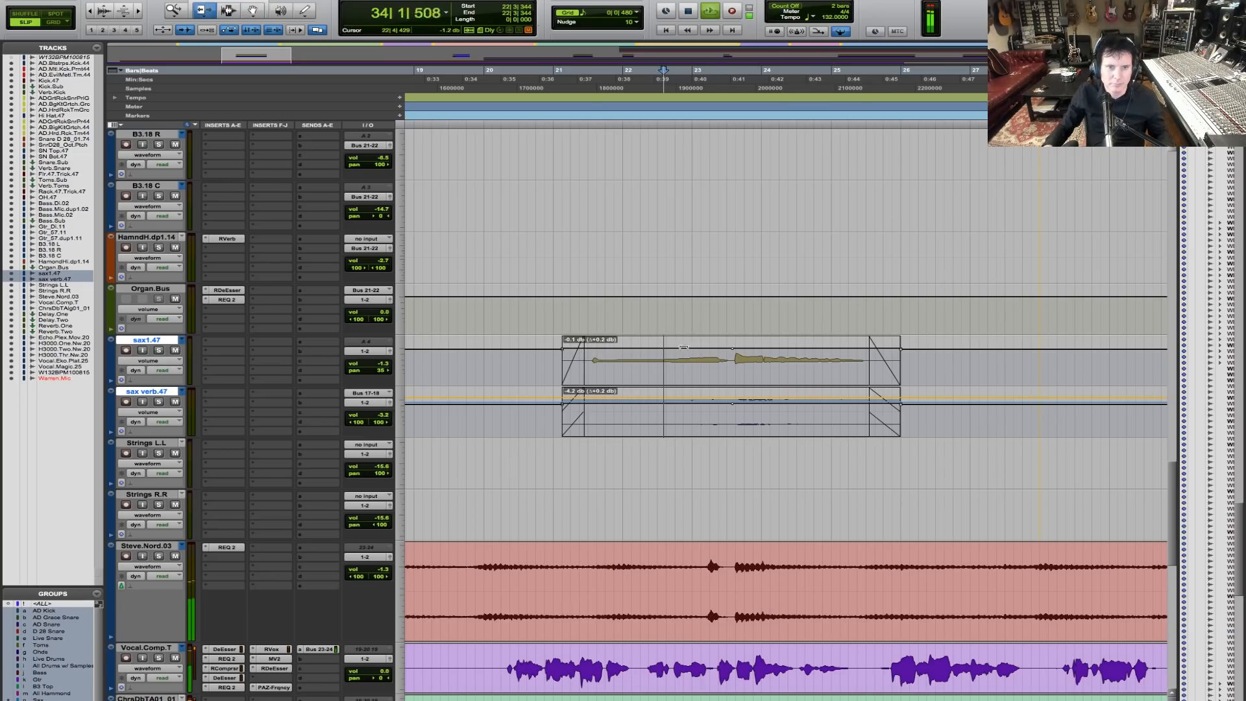
{"action": "left_click_drag", "start_coordinate": [685, 337], "coordinate": [686, 336]}
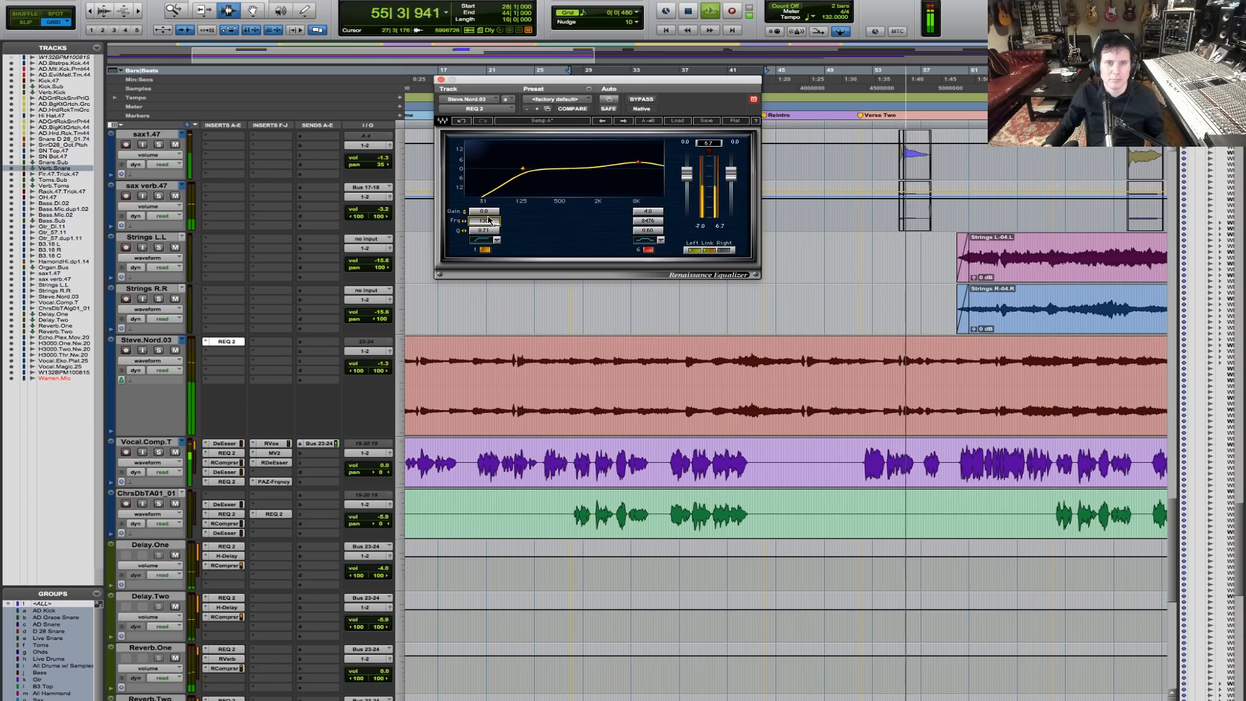
Step: Close the Nord keyboard track's EQ, look back over the bass and guitar tracks, and stop playback
{"action": "left_click", "coordinate": [441, 79]}
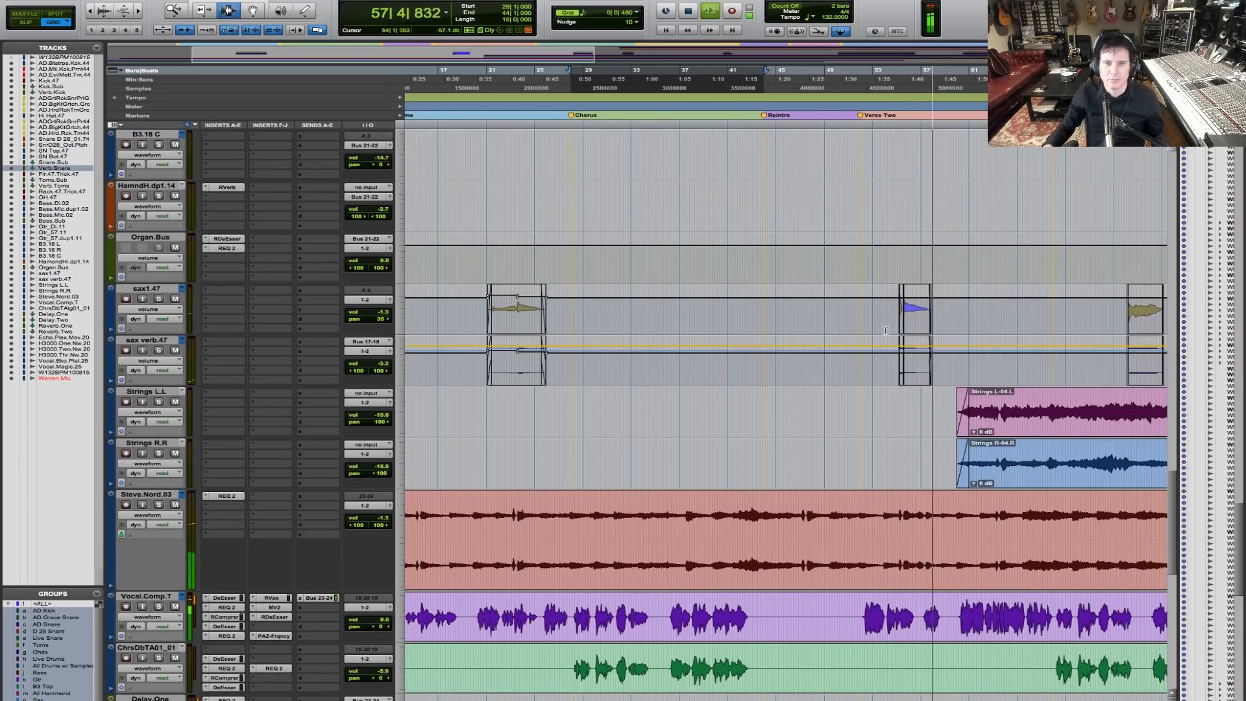
{"action": "scroll", "coordinate": [889, 324], "scroll_direction": "up", "scroll_amount": 8}
{"action": "scroll", "coordinate": [886, 331], "scroll_direction": "up", "scroll_amount": 5}
{"action": "key", "text": "space"}
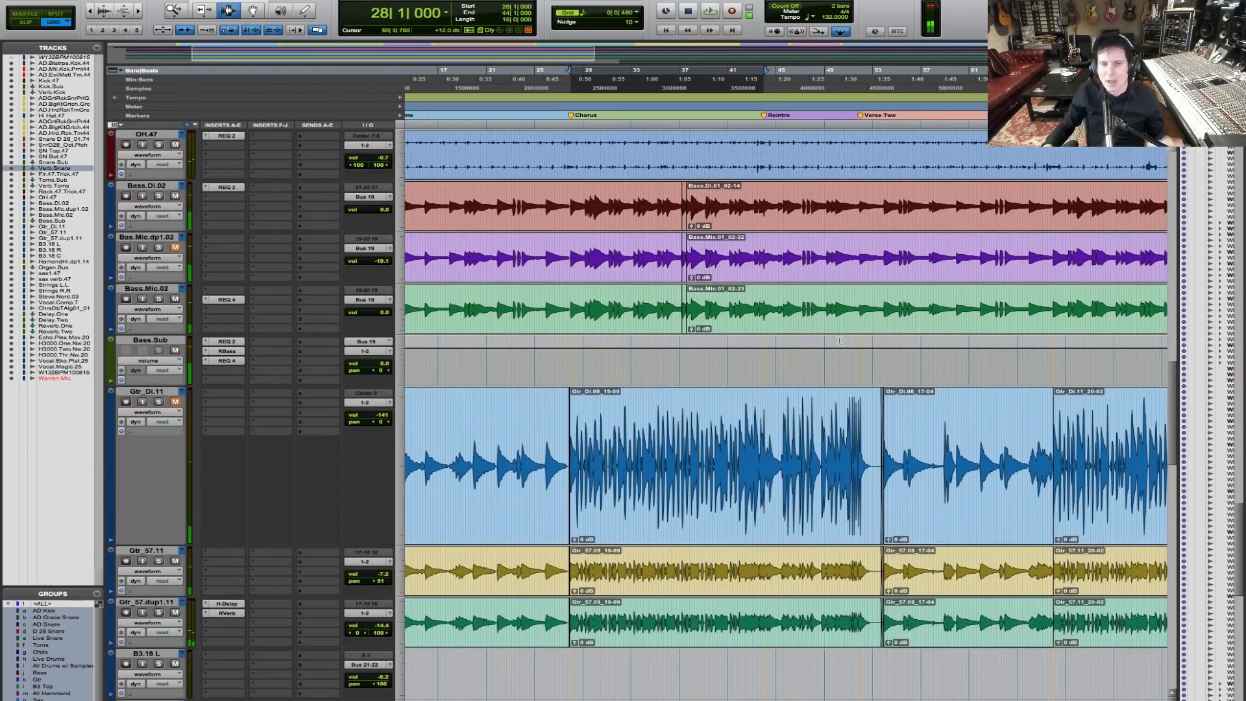
Step: Replay the first sax phrase from bar 19 beat 3 and view its volume automation up close
{"action": "scroll", "coordinate": [595, 510], "scroll_direction": "down", "scroll_amount": 8}
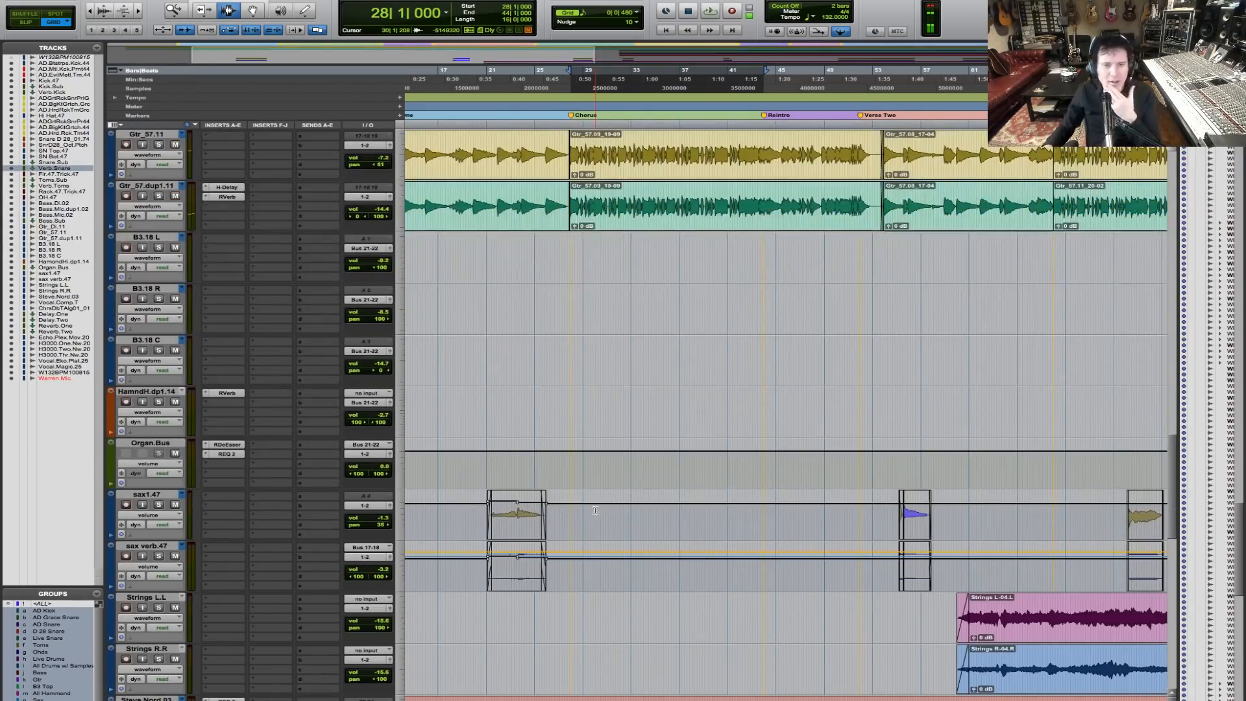
{"action": "left_click", "coordinate": [468, 505]}
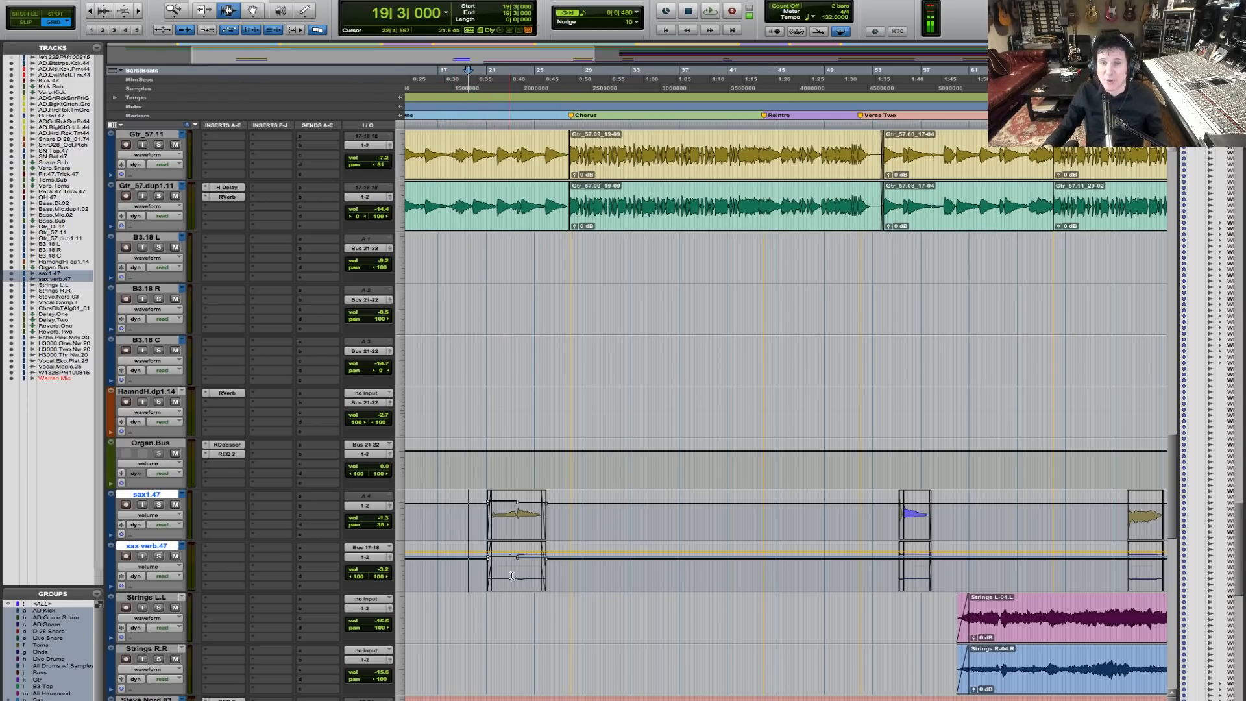
{"action": "key", "text": "space"}
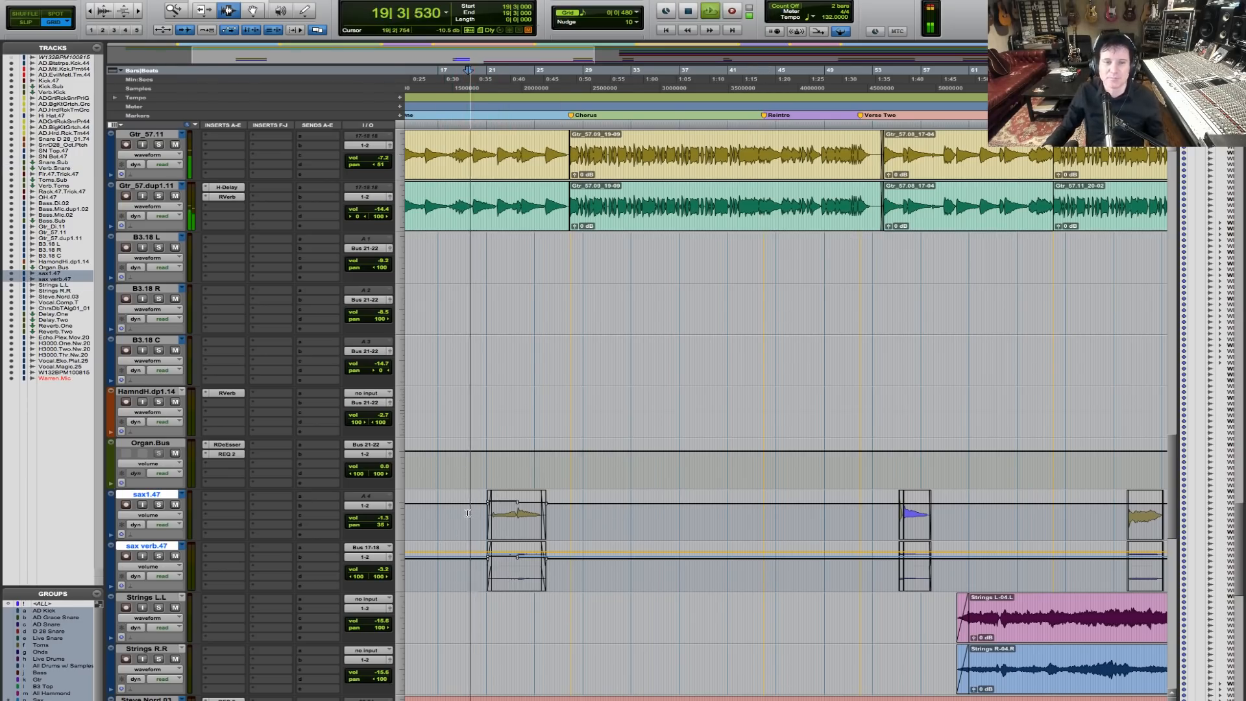
{"action": "key", "text": "space"}
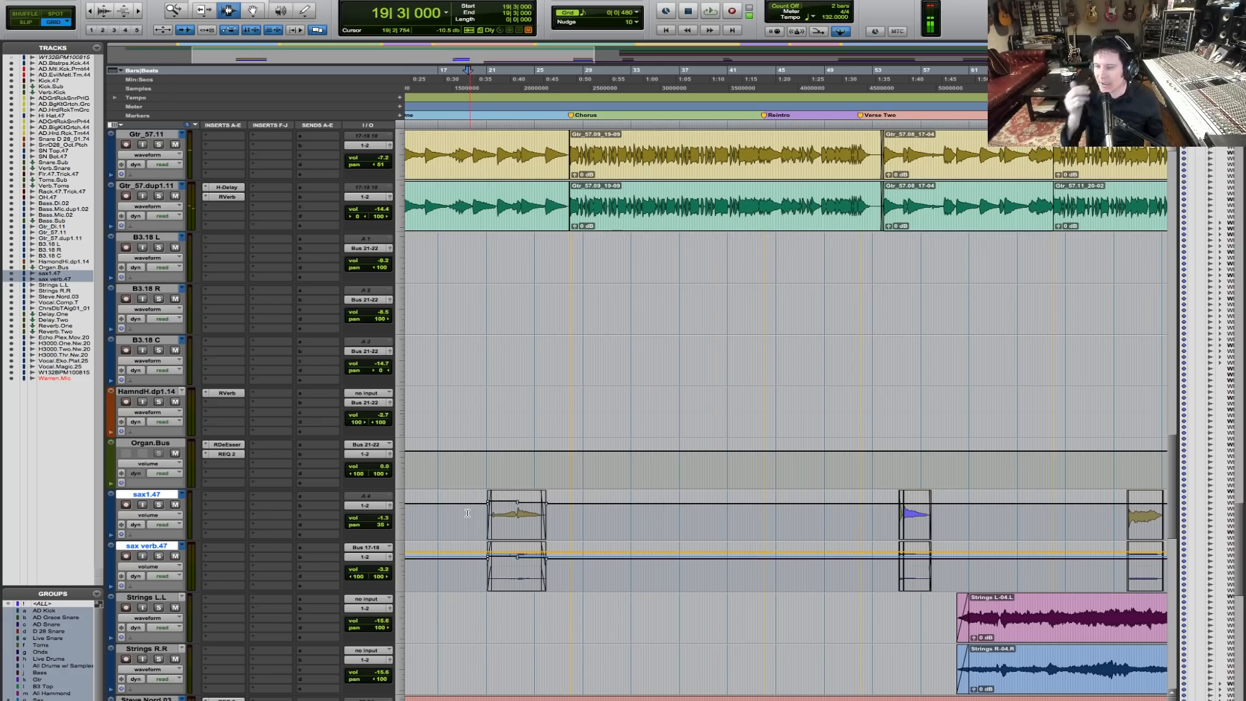
{"action": "key", "text": "space"}
{"action": "left_click_drag", "start_coordinate": [456, 521], "coordinate": [616, 521]}
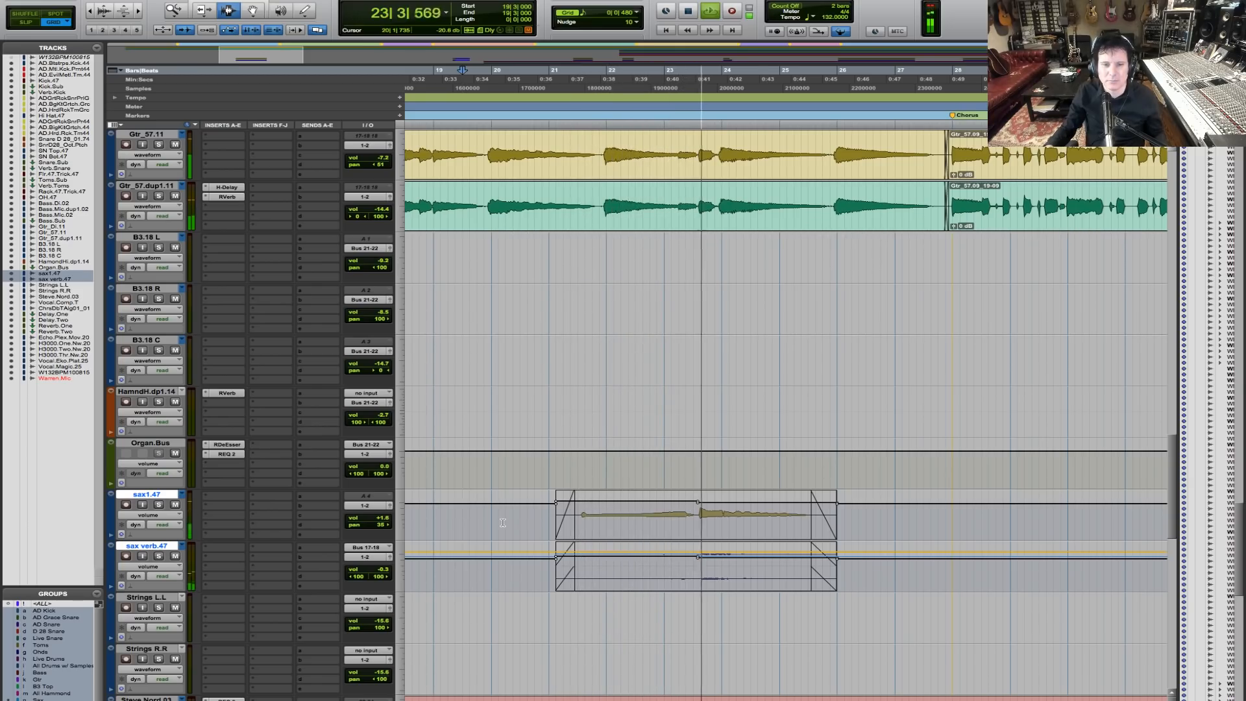
{"action": "key", "text": "space"}
Step: Boost the opening part of the bar 21 sax phrase further on both sax tracks, and show the whole song
{"action": "left_click_drag", "start_coordinate": [648, 510], "coordinate": [649, 498]}
{"action": "left_click", "coordinate": [557, 491]}
{"action": "key", "text": "alt+a"}
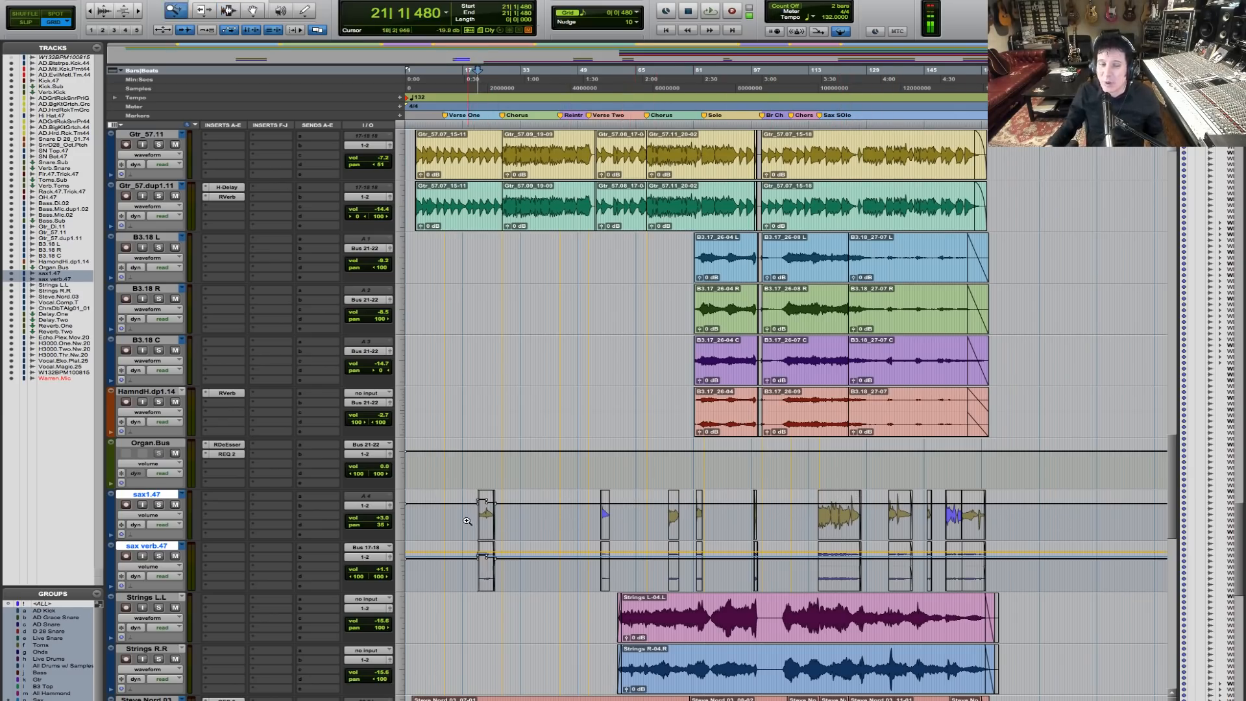
Step: Raise Reverb.One's volume automation over the first and second choruses, and check Reverb.Two's RVerb settings during playback
{"action": "left_click_drag", "start_coordinate": [456, 518], "coordinate": [715, 529]}
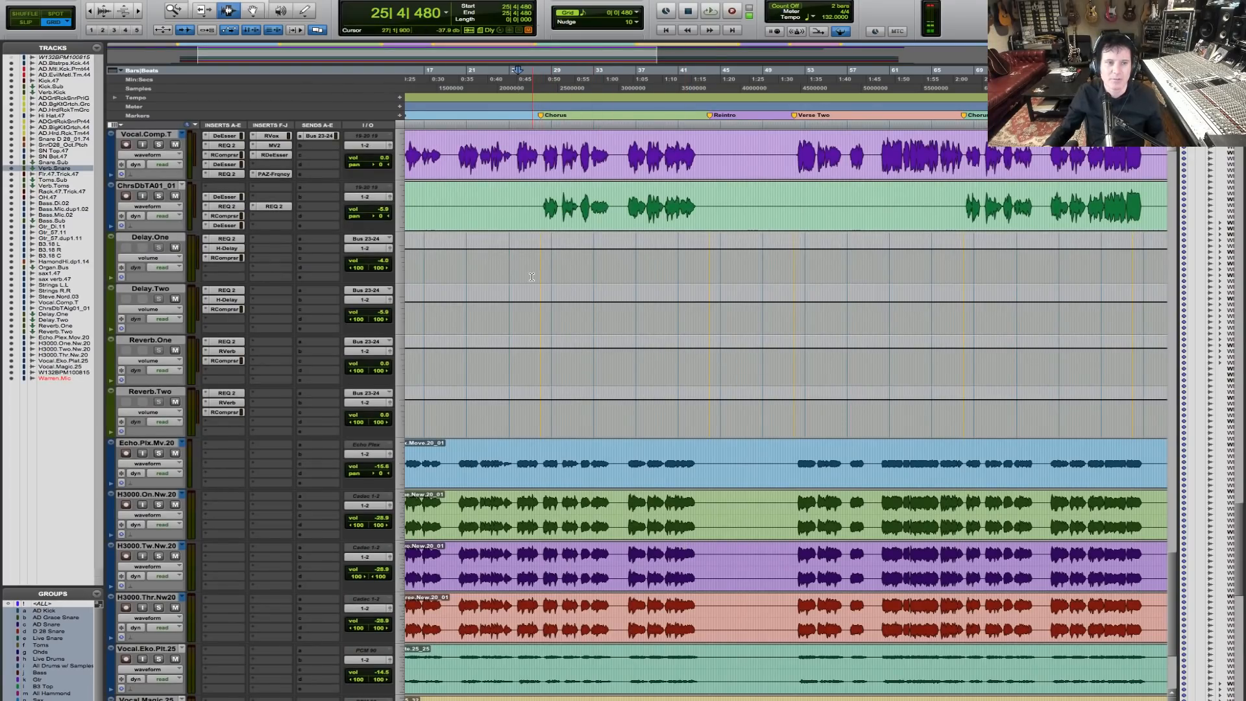
{"action": "key", "text": "space"}
{"action": "left_click", "coordinate": [533, 357]}
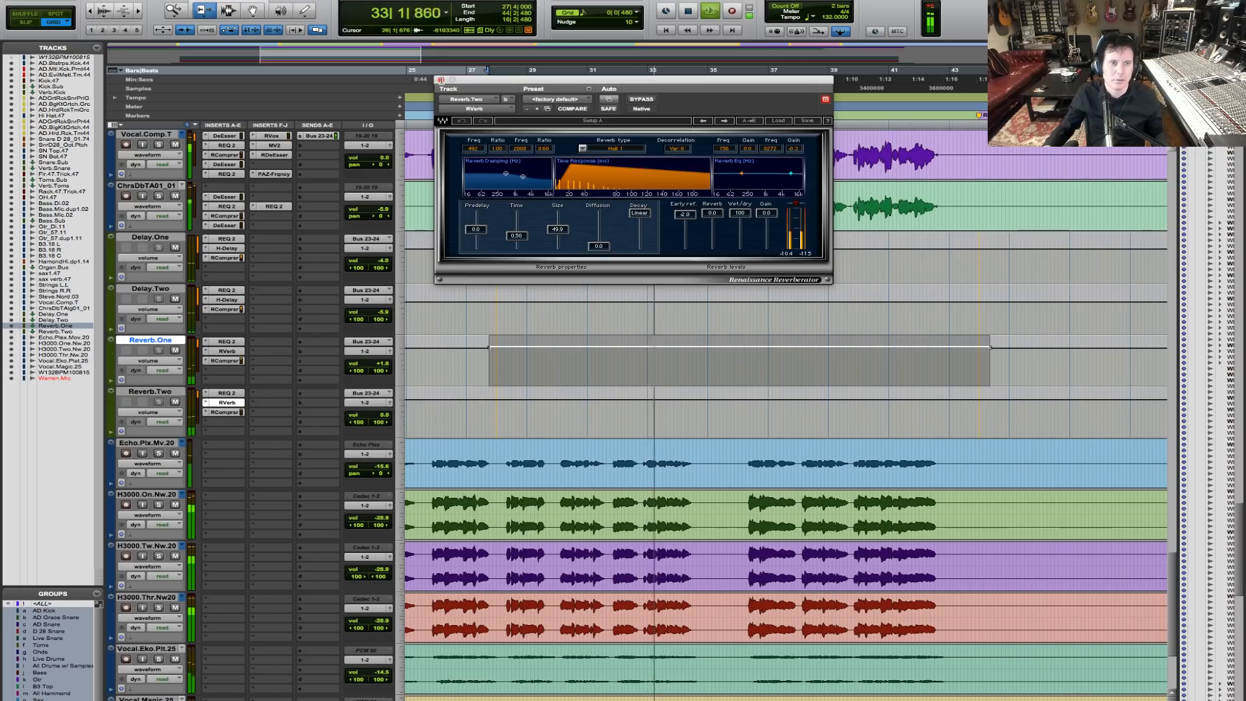
{"action": "left_click", "coordinate": [290, 156]}
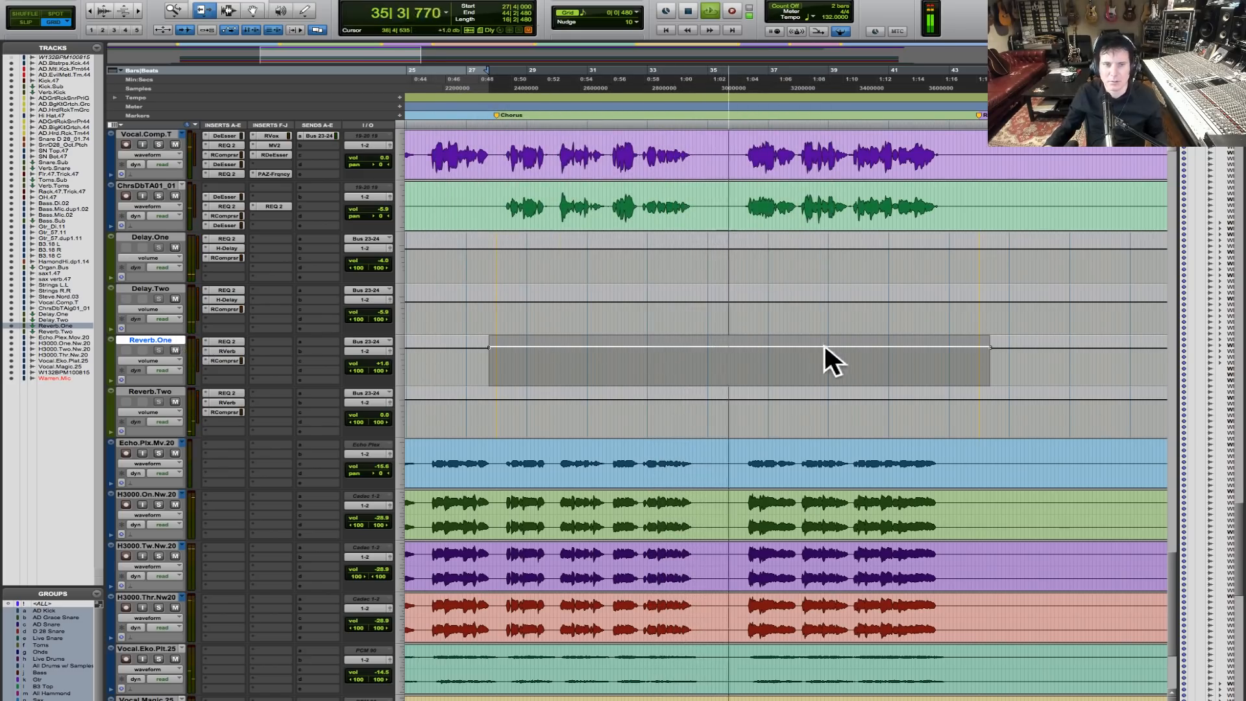
{"action": "left_click_drag", "start_coordinate": [817, 349], "coordinate": [819, 343]}
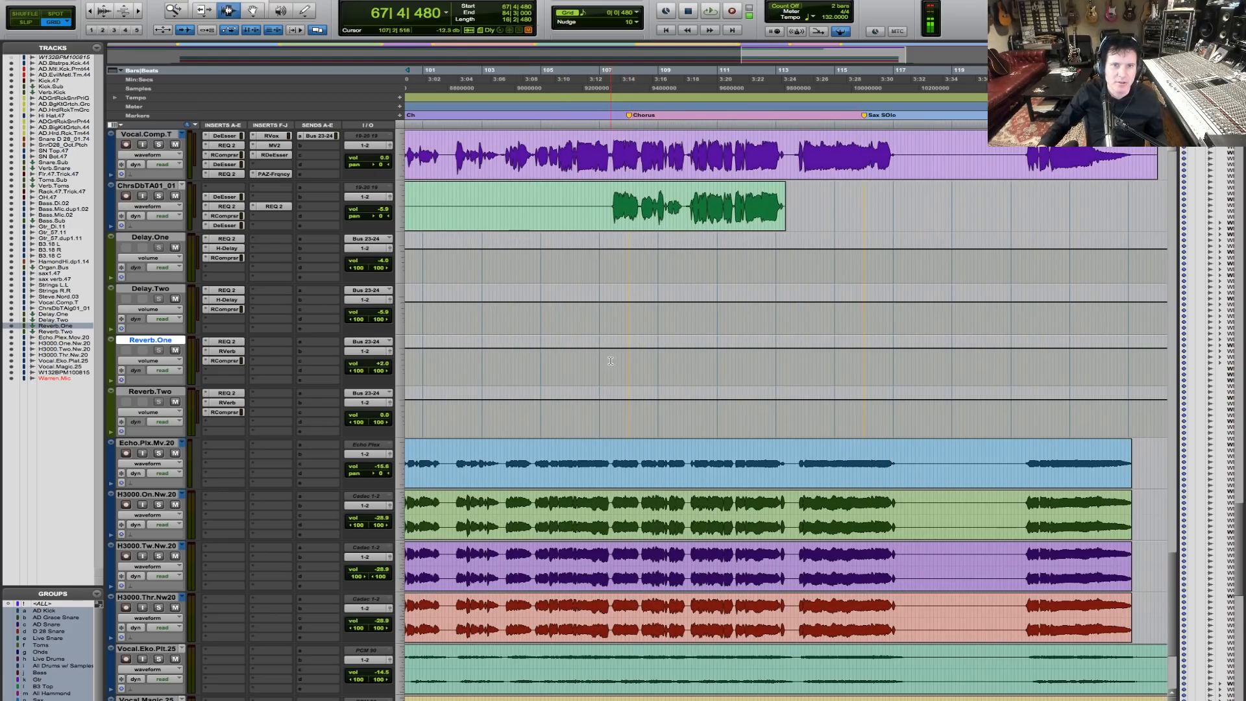
Step: Raise Reverb.One's volume automation to +2.0 dB from bar 107 beat 2 to bar 124, over the last chorus
{"action": "key", "text": "F5"}
{"action": "left_click_drag", "start_coordinate": [582, 354], "coordinate": [788, 343]}
{"action": "scroll", "coordinate": [550, 355], "scroll_direction": "down", "scroll_amount": 5}
{"action": "left_click", "coordinate": [746, 357], "text": "shift"}
{"action": "key", "text": "F6"}
{"action": "left_click_drag", "start_coordinate": [678, 348], "coordinate": [678, 345]}
{"action": "key", "text": "F7"}
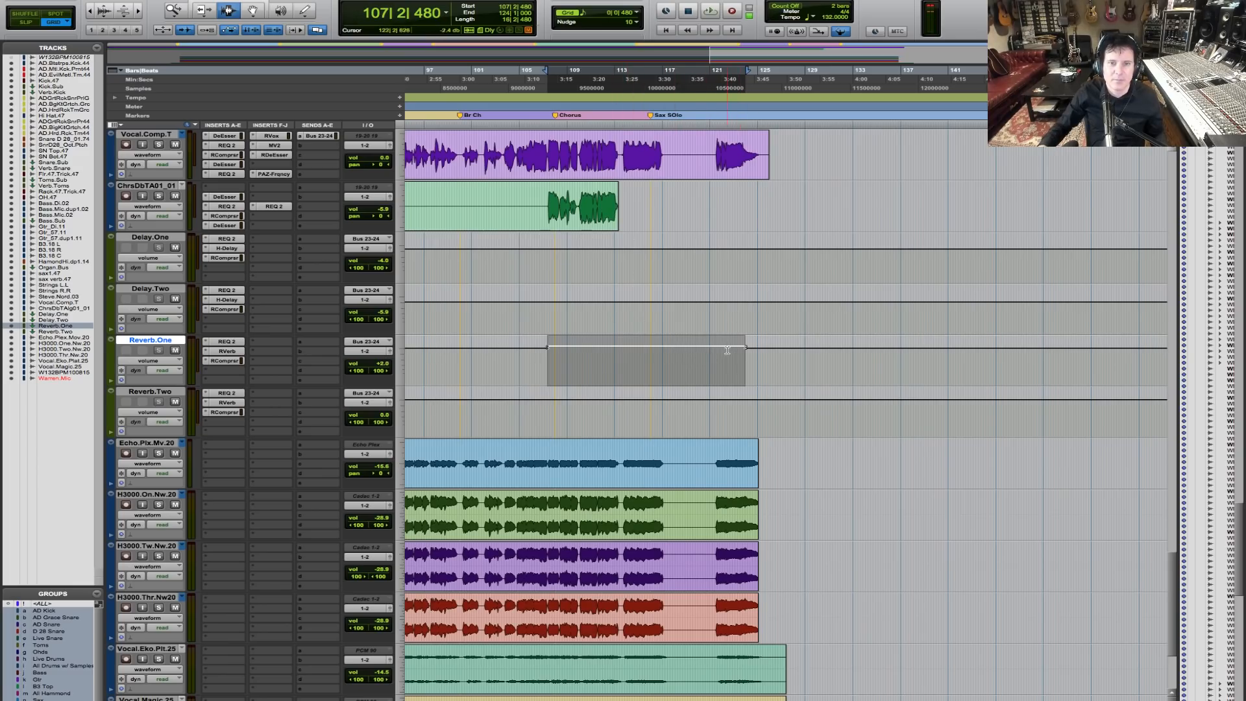
Step: Paste the flat 0.0 dB volume automation back onto Reverb.One from bar 119 beat 2, over the end of the raised stretch
{"action": "left_click_drag", "start_coordinate": [754, 351], "coordinate": [818, 359]}
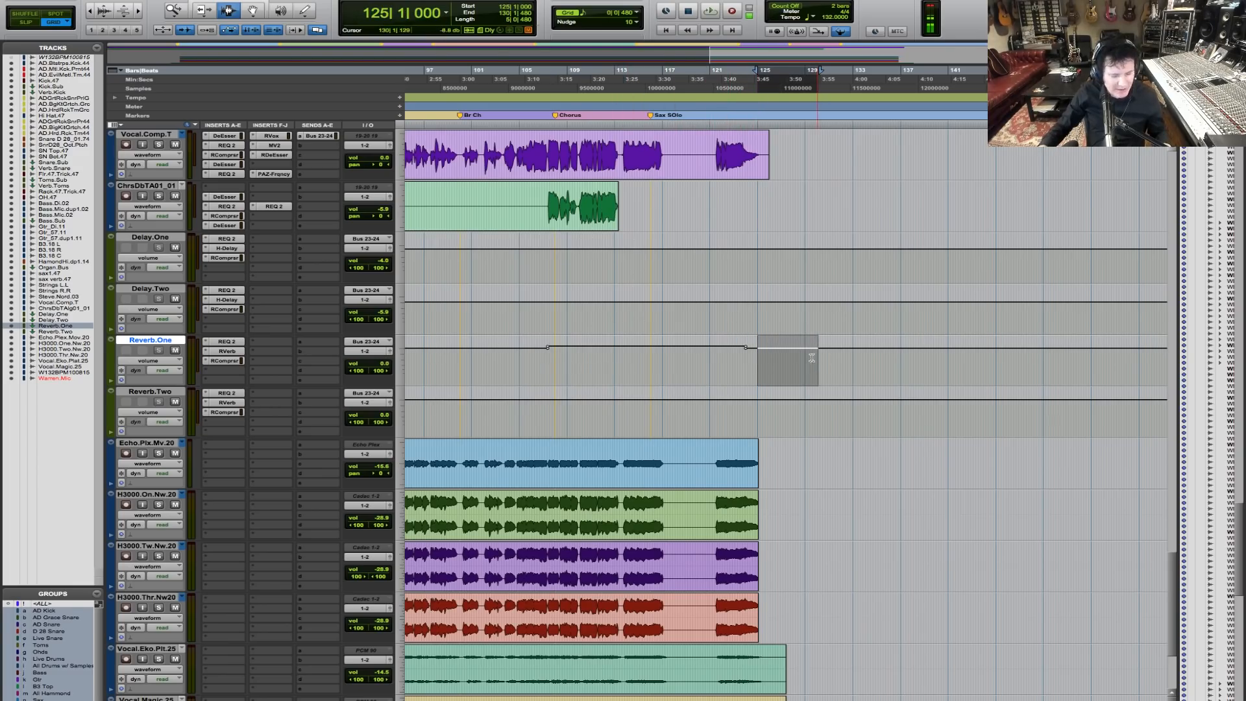
{"action": "left_click", "coordinate": [716, 351]}
{"action": "key", "text": "super+v"}
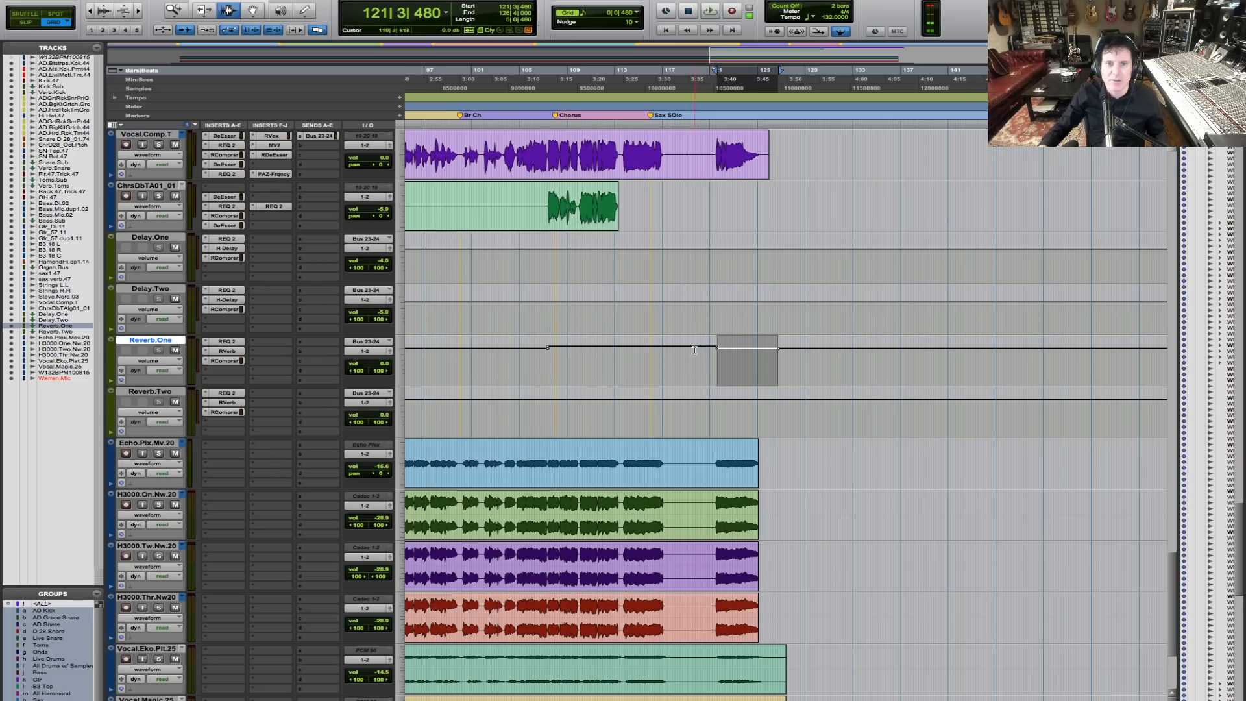
{"action": "left_click", "coordinate": [691, 351]}
{"action": "left_click_drag", "start_coordinate": [691, 351], "coordinate": [752, 350]}
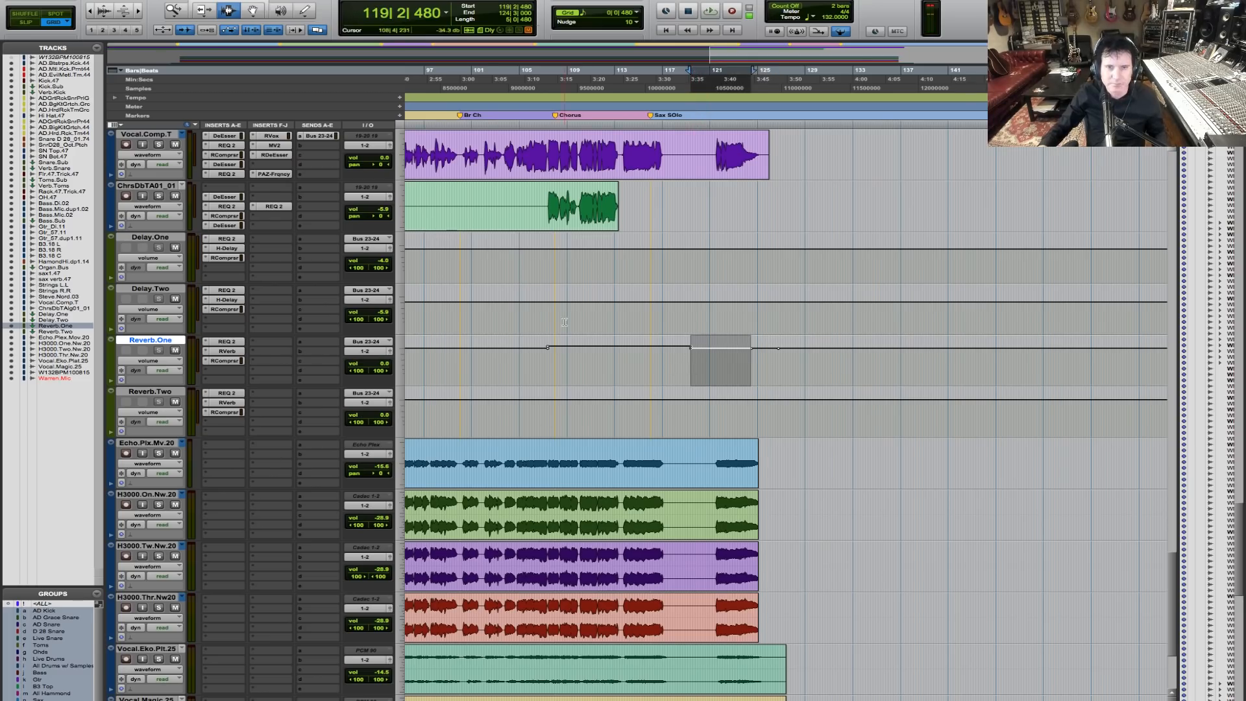
Step: Play the last chorus from bar 106, view Reverb.One's automation up close, and go up to the drum tracks
{"action": "left_click", "coordinate": [533, 349]}
{"action": "key", "text": "space"}
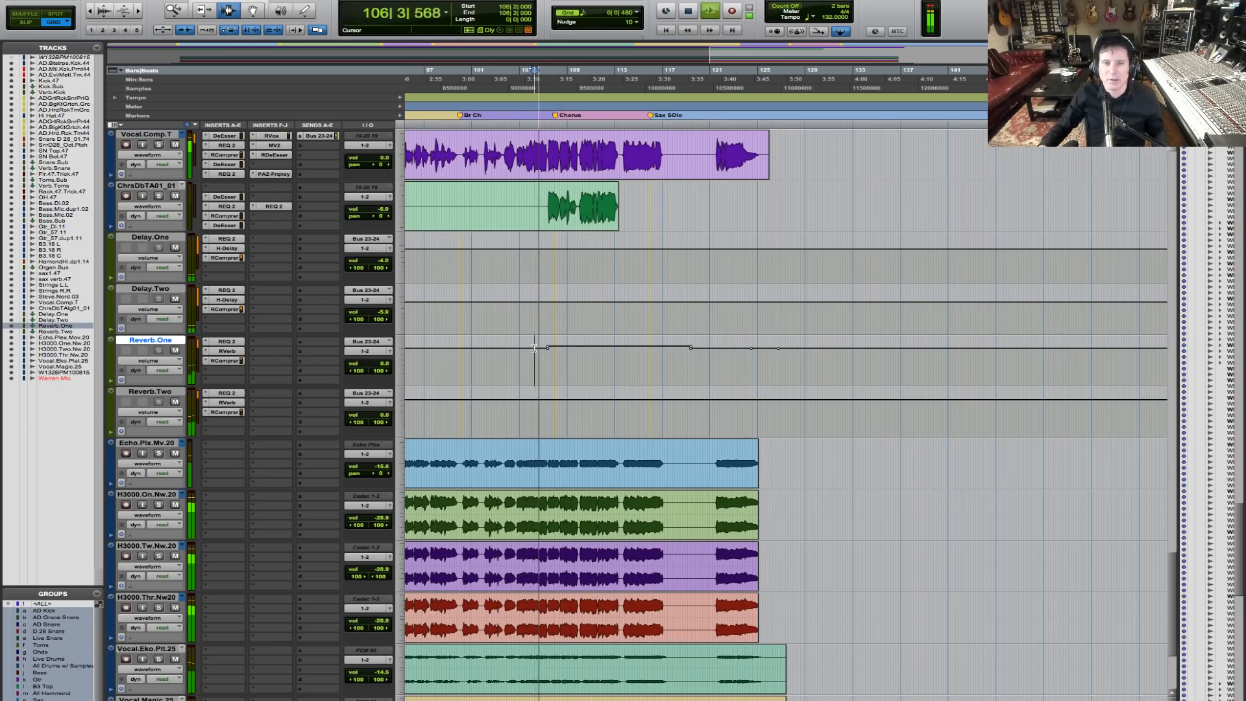
{"action": "left_click_drag", "start_coordinate": [517, 358], "coordinate": [768, 356]}
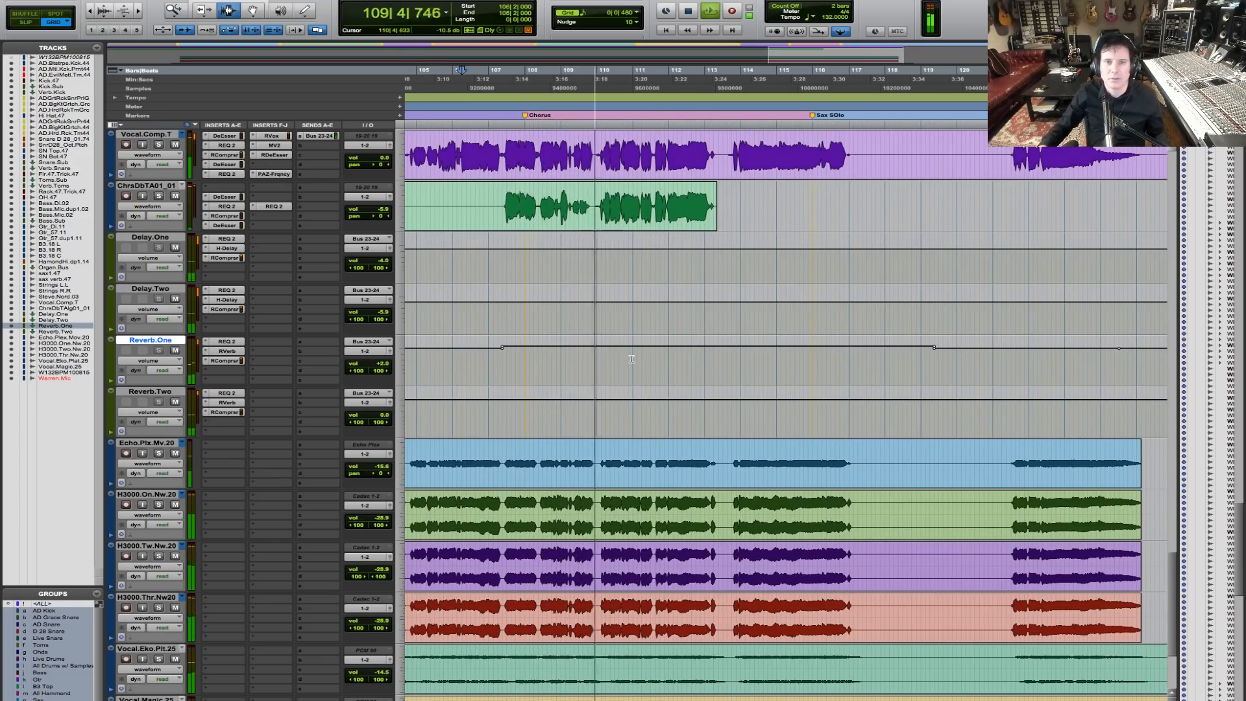
{"action": "key", "text": "r"}
{"action": "key", "text": "r"}
{"action": "scroll", "coordinate": [766, 337], "scroll_direction": "up", "scroll_amount": 20}
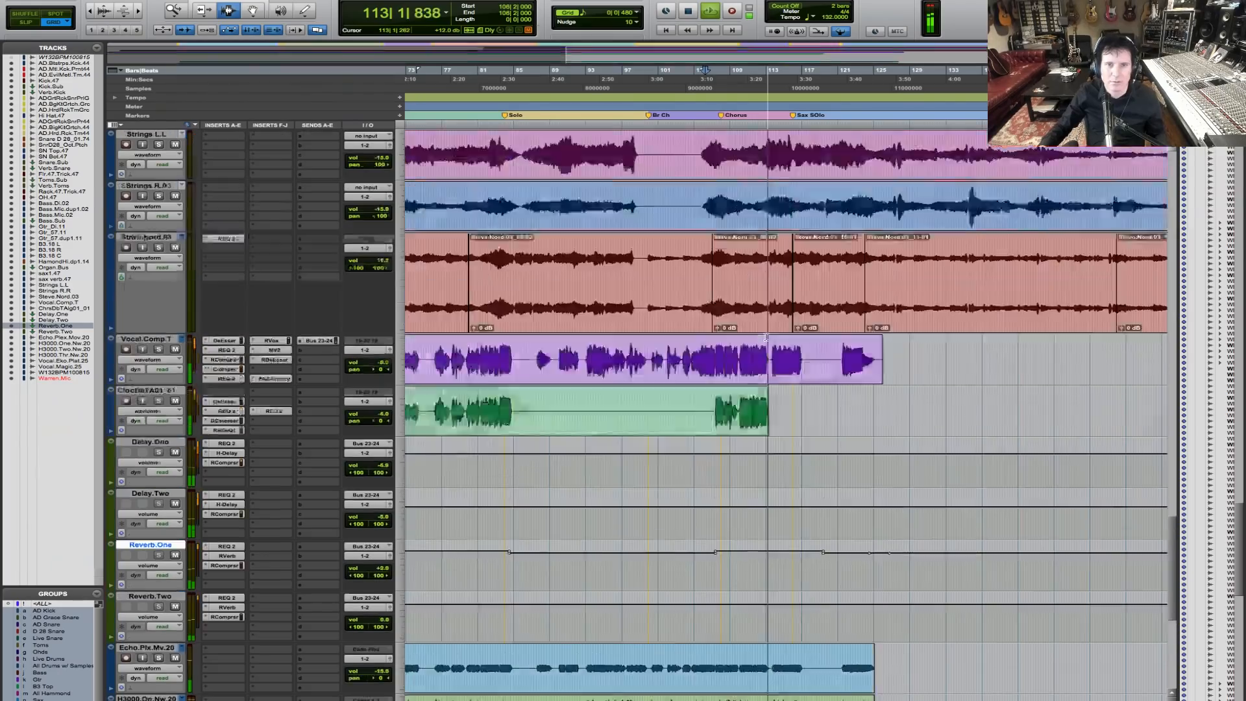
{"action": "scroll", "coordinate": [766, 337], "scroll_direction": "up", "scroll_amount": 12}
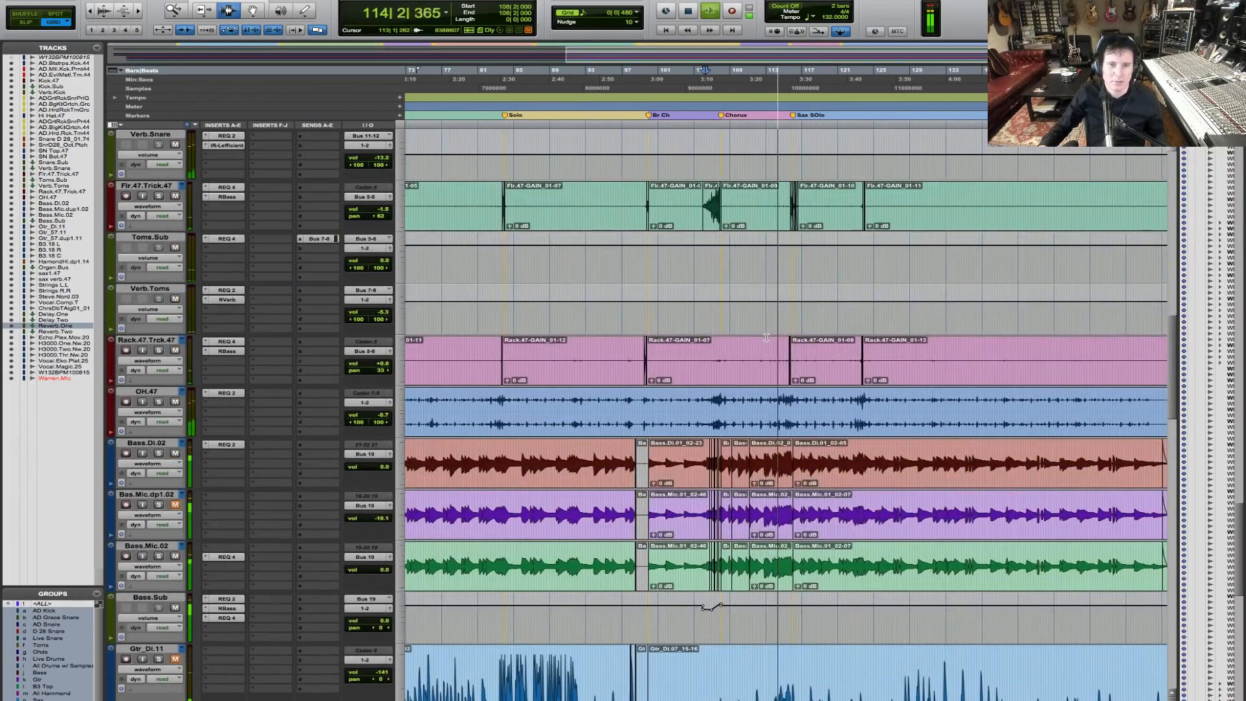
Step: Set the start point at bar 108 on Verb.Snare and look over the drum, bass, guitar and organ tracks during playback
{"action": "key", "text": "F5"}
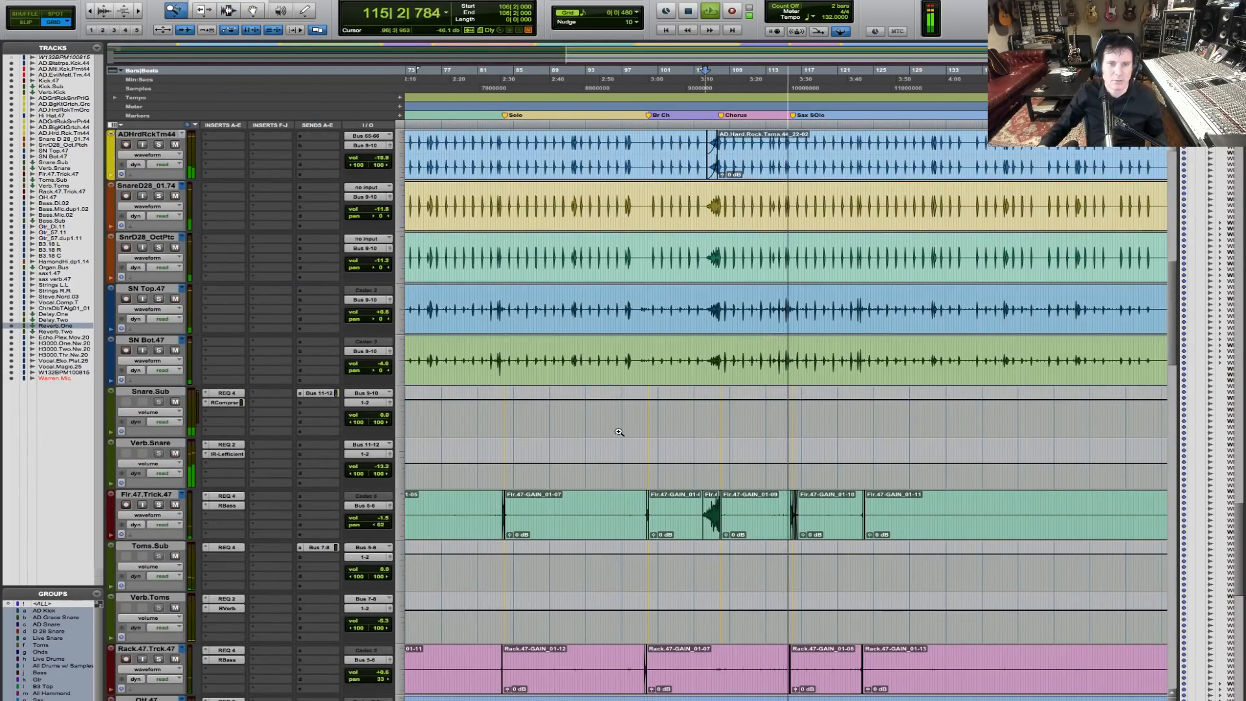
{"action": "left_click_drag", "start_coordinate": [649, 448], "coordinate": [902, 452]}
{"action": "left_click_drag", "start_coordinate": [991, 452], "coordinate": [991, 452]}
{"action": "left_click", "coordinate": [565, 454]}
{"action": "key", "text": "r"}
{"action": "key", "text": "r"}
{"action": "key", "text": "F5"}
{"action": "left_click_drag", "start_coordinate": [718, 455], "coordinate": [1065, 456]}
{"action": "scroll", "coordinate": [804, 498], "scroll_direction": "down", "scroll_amount": 10}
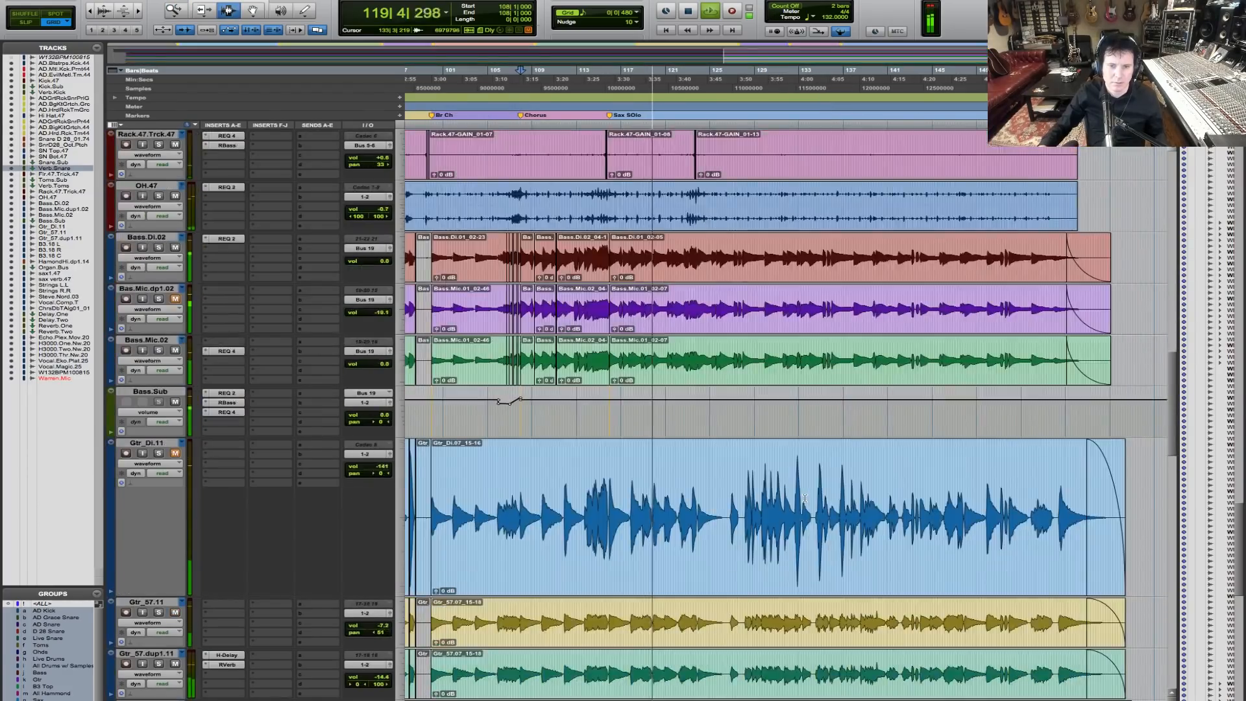
{"action": "scroll", "coordinate": [804, 499], "scroll_direction": "down", "scroll_amount": 4}
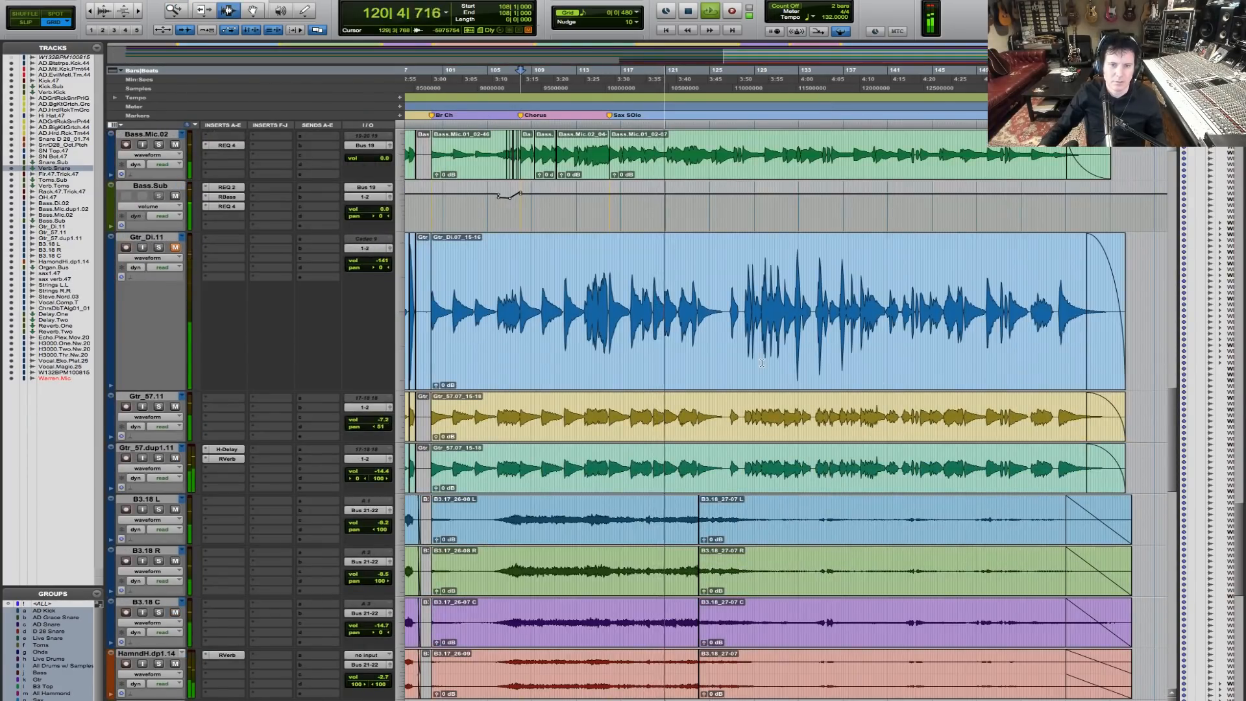
{"action": "scroll", "coordinate": [762, 362], "scroll_direction": "up", "scroll_amount": 10}
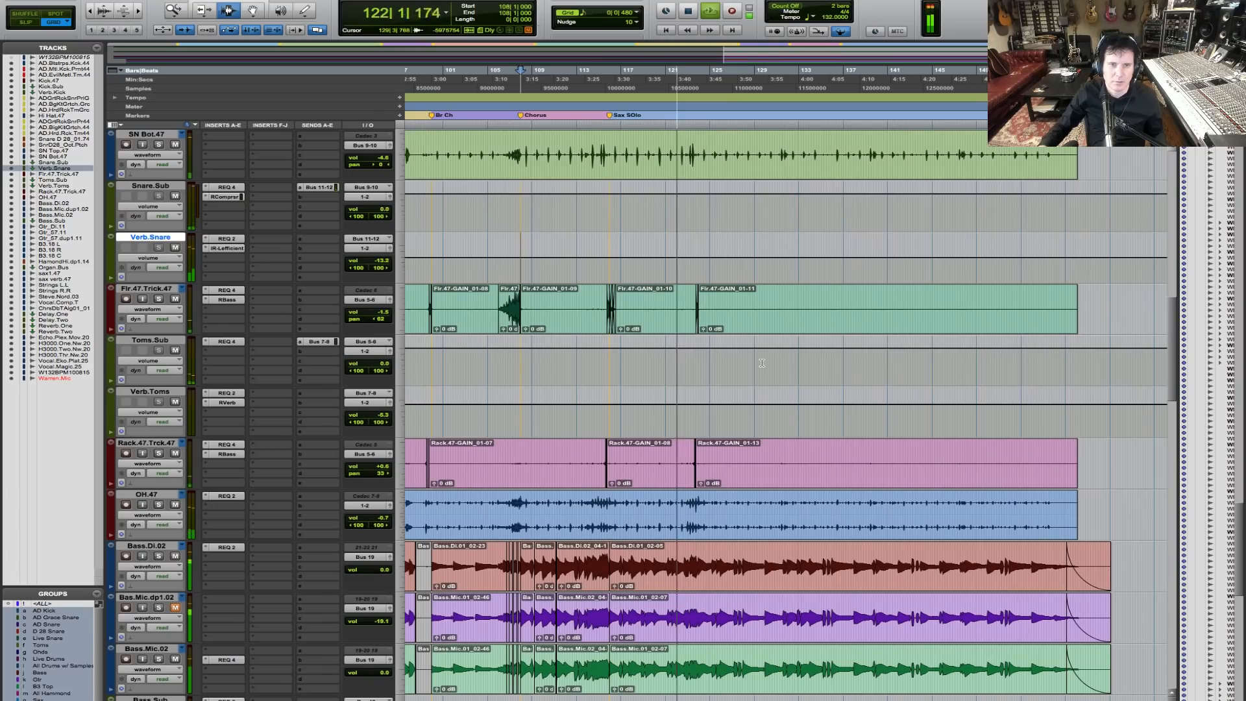
Step: Raise Verb.Snare's volume automation from bar 108 to about bar 125, and show the whole song
{"action": "key", "text": "F5"}
{"action": "left_click_drag", "start_coordinate": [495, 256], "coordinate": [1011, 239]}
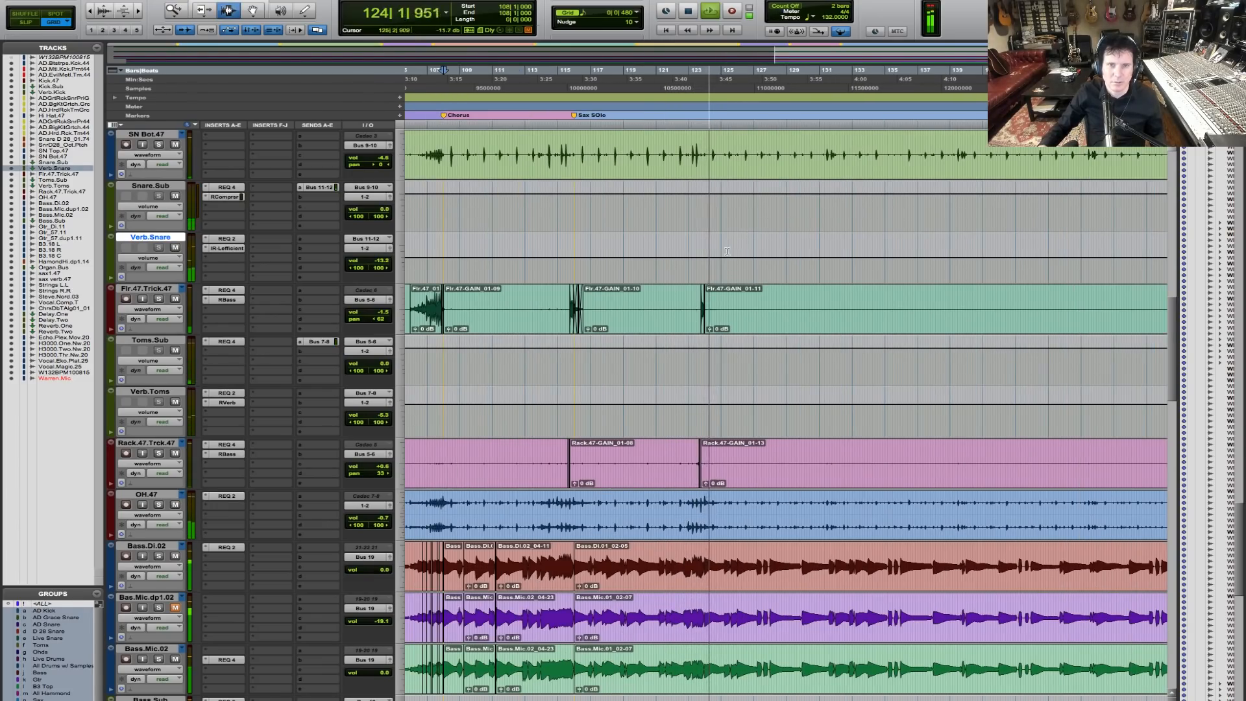
{"action": "left_click_drag", "start_coordinate": [656, 254], "coordinate": [943, 256]}
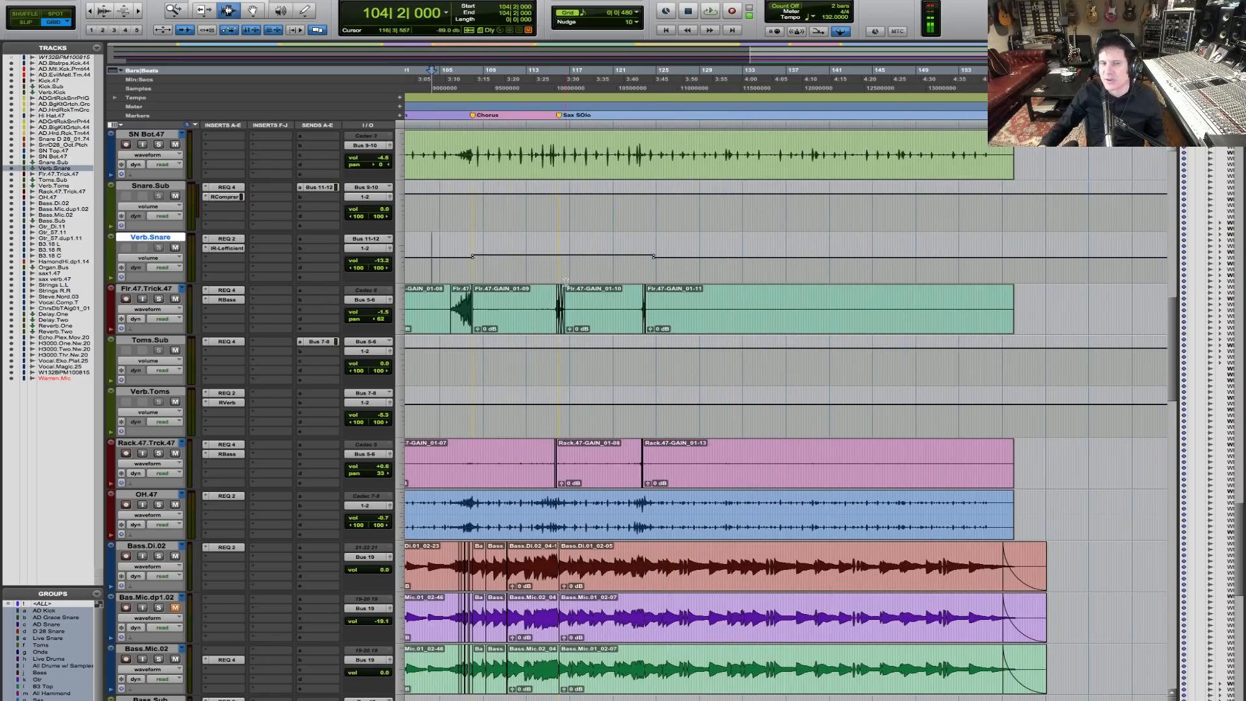
{"action": "key", "text": "r"}
{"action": "key", "text": "r"}
{"action": "key", "text": "r"}
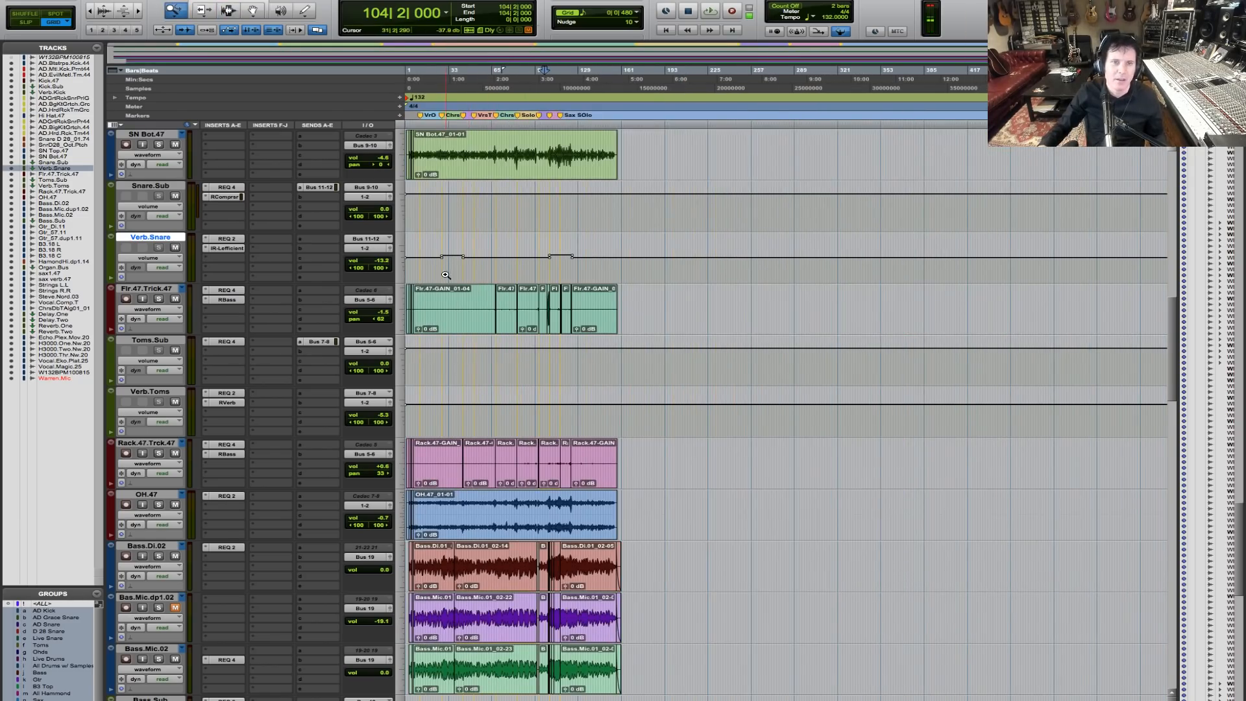
Step: Raise Verb.Snare's volume automation to -11.7 dB over the second chorus, bars 68 to 84, and play into it
{"action": "left_click_drag", "start_coordinate": [445, 274], "coordinate": [639, 270]}
{"action": "key", "text": "F5"}
{"action": "left_click_drag", "start_coordinate": [551, 278], "coordinate": [817, 263]}
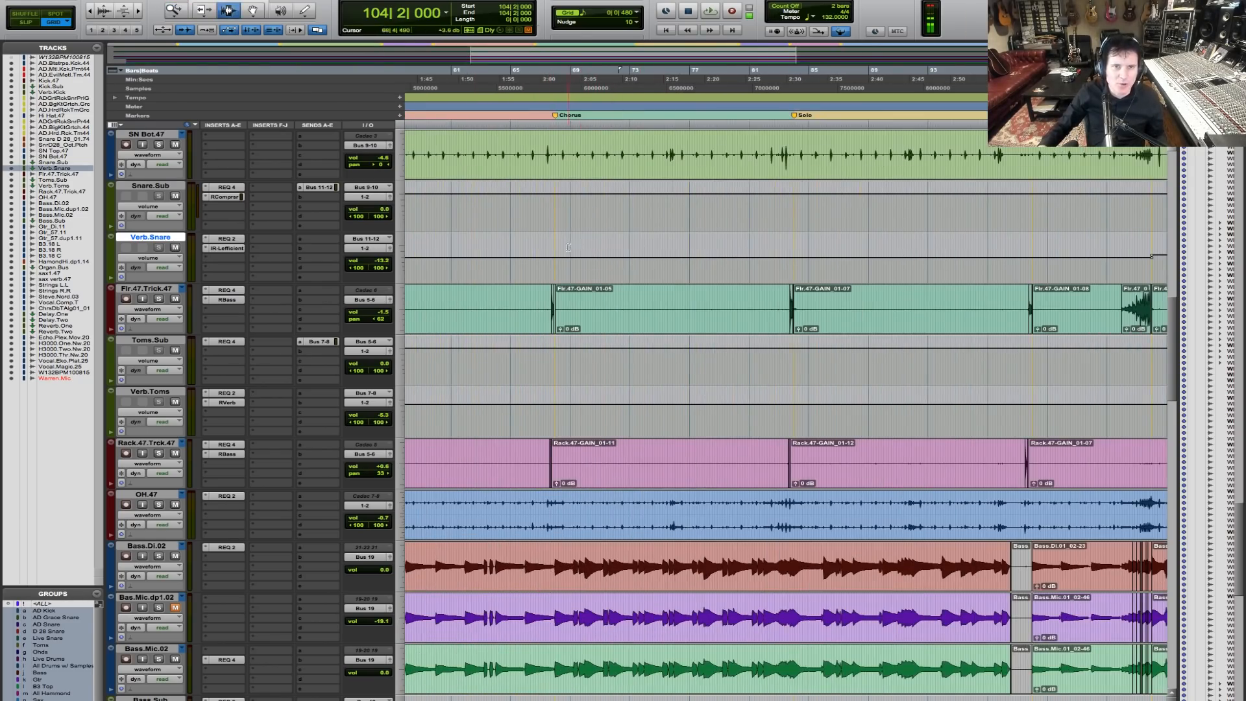
{"action": "left_click", "coordinate": [794, 260], "text": "shift"}
{"action": "left_click_drag", "start_coordinate": [745, 258], "coordinate": [744, 241]}
{"action": "left_click", "coordinate": [534, 271]}
{"action": "key", "text": "space"}
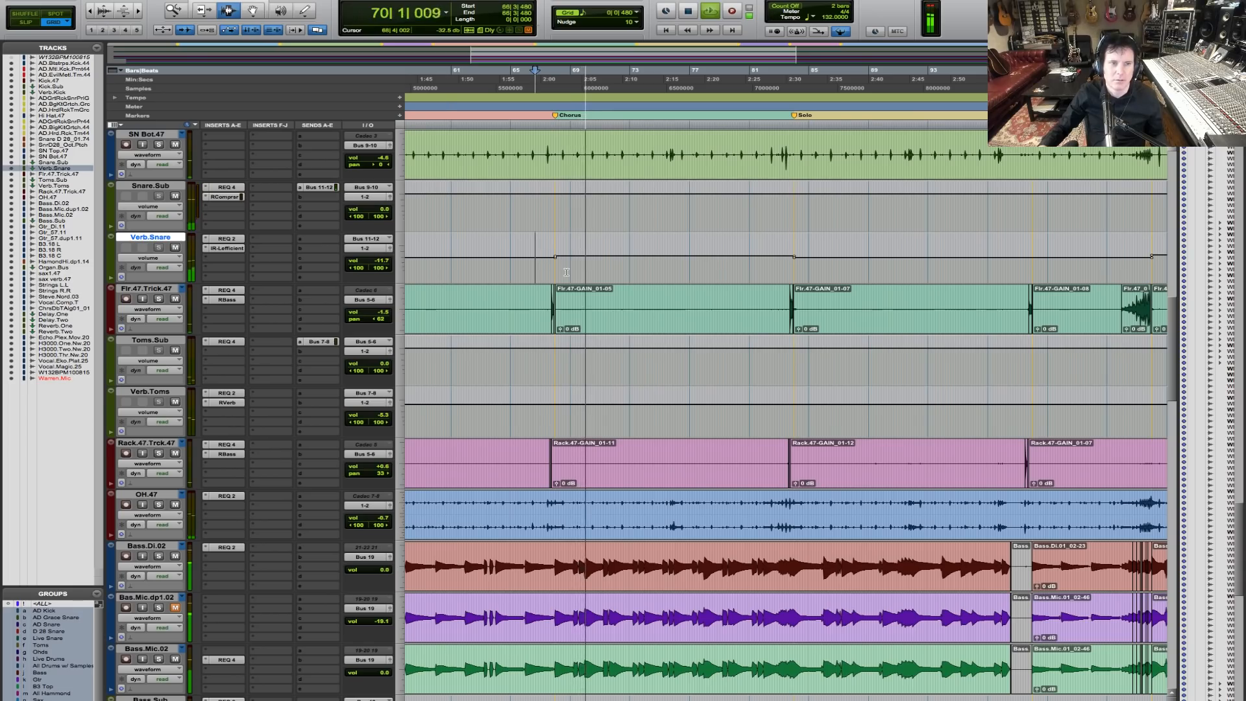
Step: Check Verb.Snare's automation across the whole song and play the outro from bar 139 beat 2
{"action": "key", "text": "r"}
{"action": "key", "text": "r"}
{"action": "key", "text": "r"}
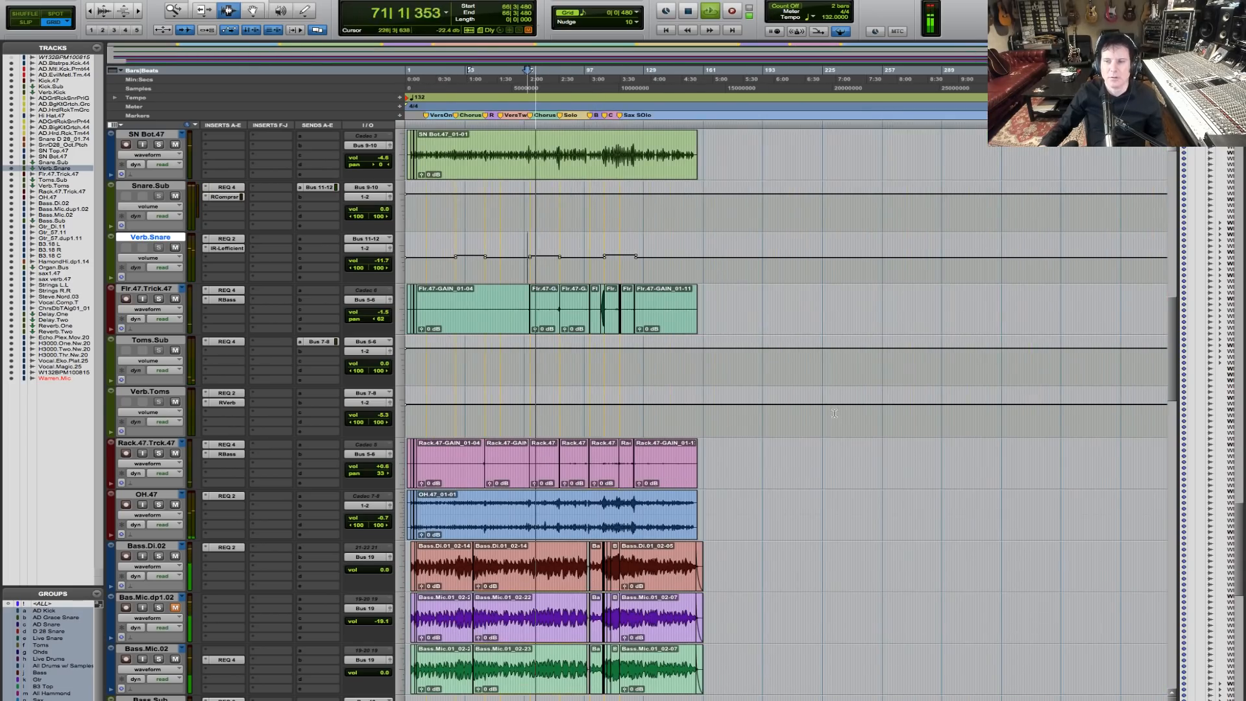
{"action": "left_click_drag", "start_coordinate": [777, 405], "coordinate": [458, 405]}
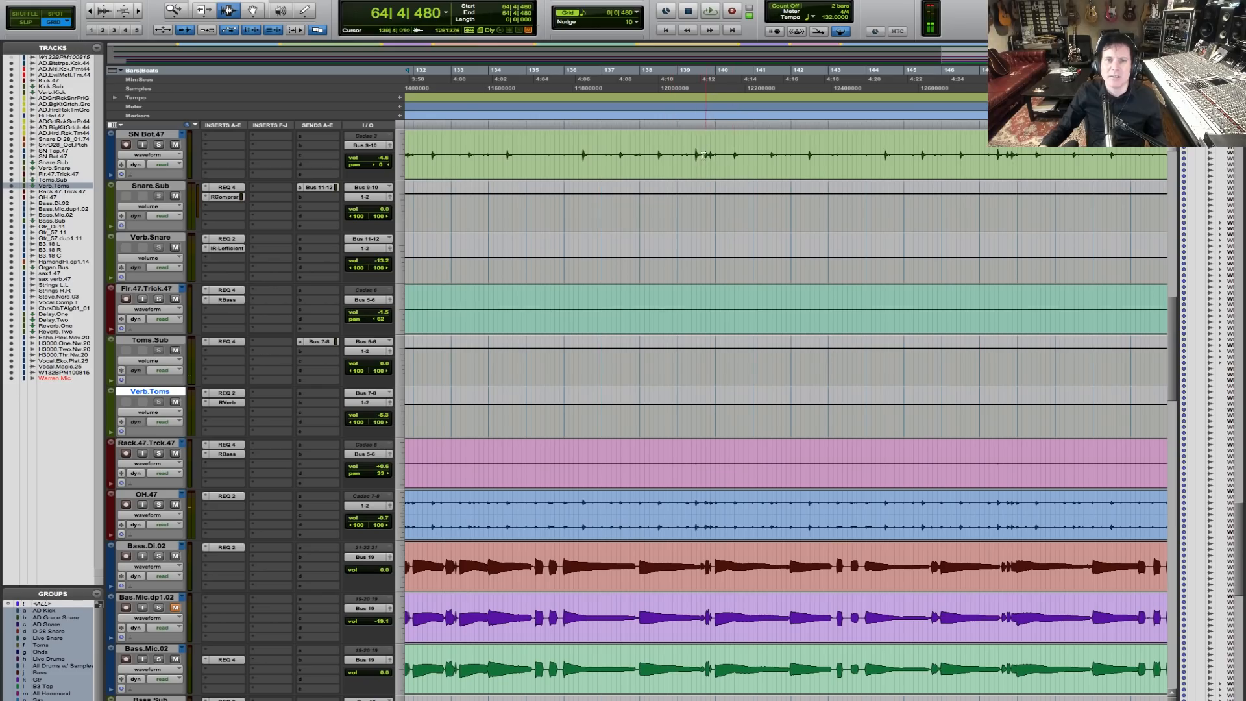
{"action": "left_click", "coordinate": [691, 148]}
{"action": "key", "text": "space"}
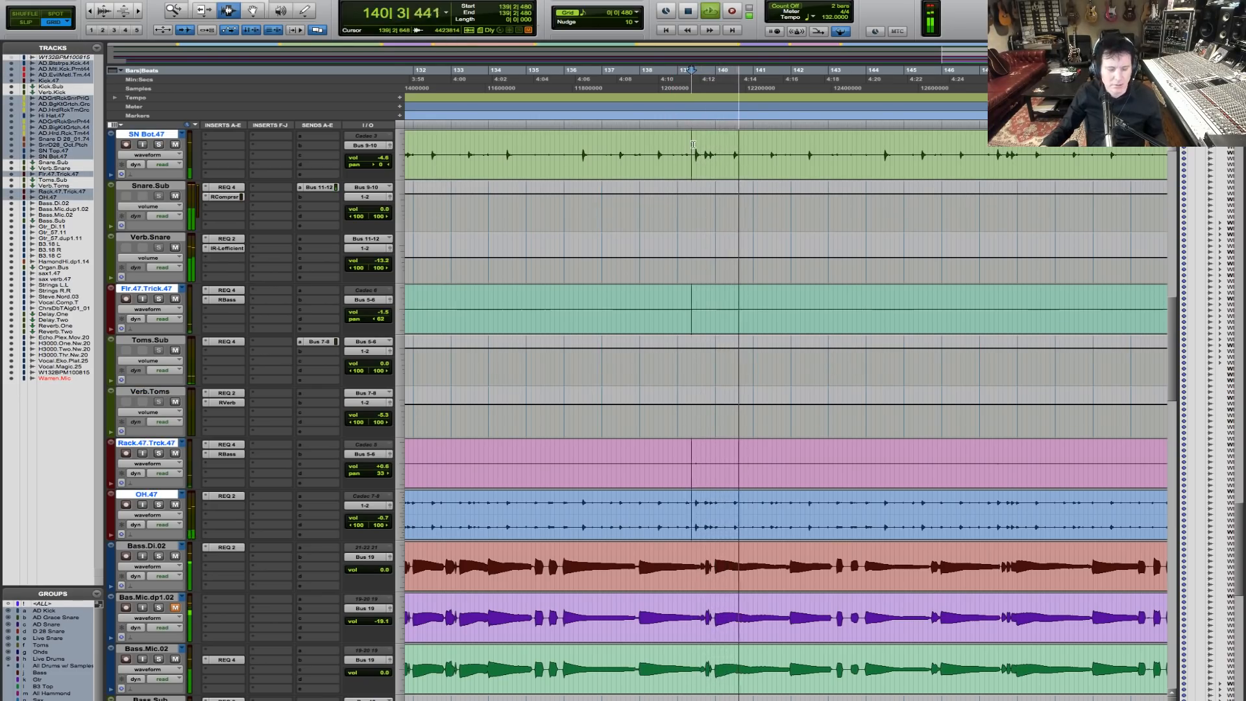
Step: Examine the snare fills on the snare tracks after bar 139 up close during playback
{"action": "key", "text": "r"}
{"action": "key", "text": "r"}
{"action": "key", "text": "r"}
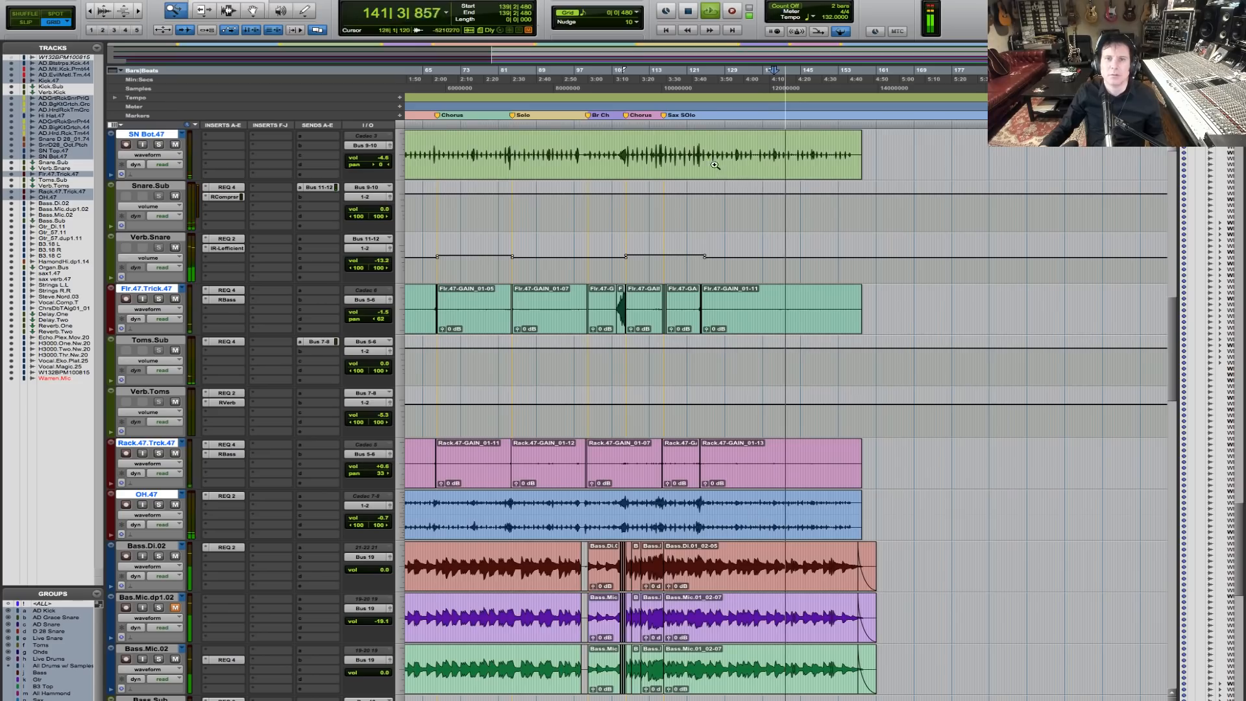
{"action": "key", "text": "t"}
{"action": "key", "text": "t"}
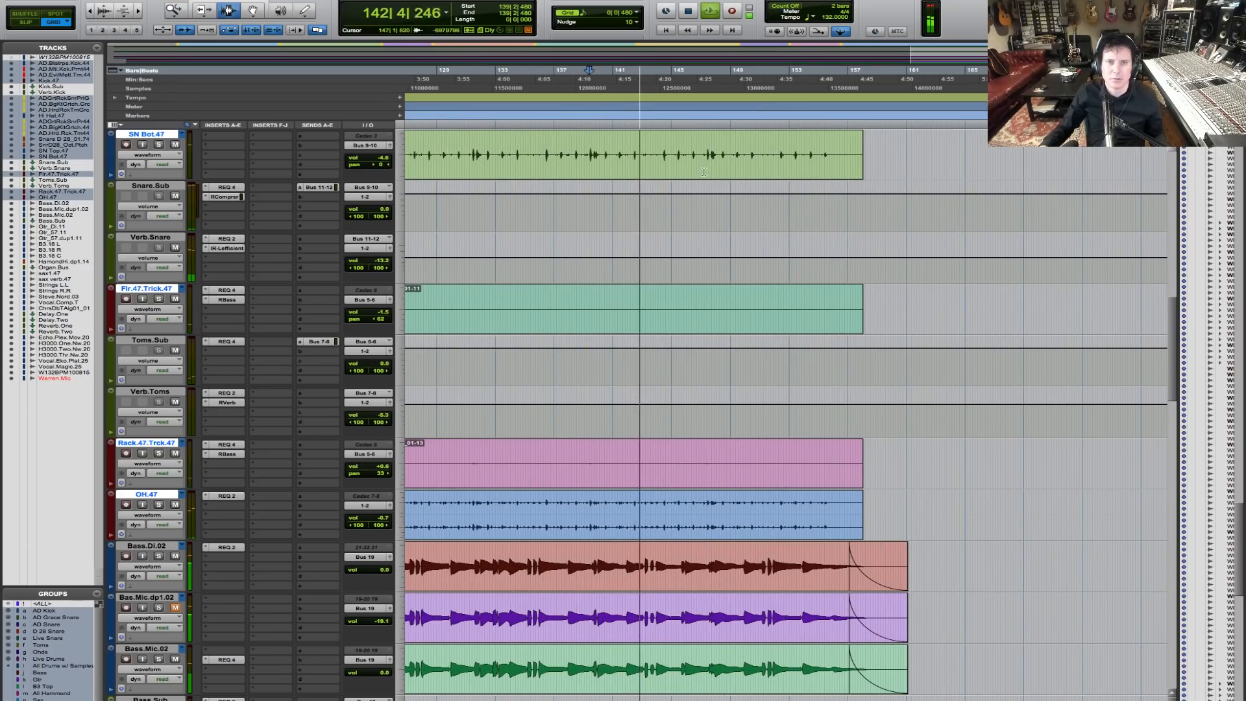
{"action": "key", "text": "F5"}
{"action": "left_click_drag", "start_coordinate": [584, 170], "coordinate": [738, 172]}
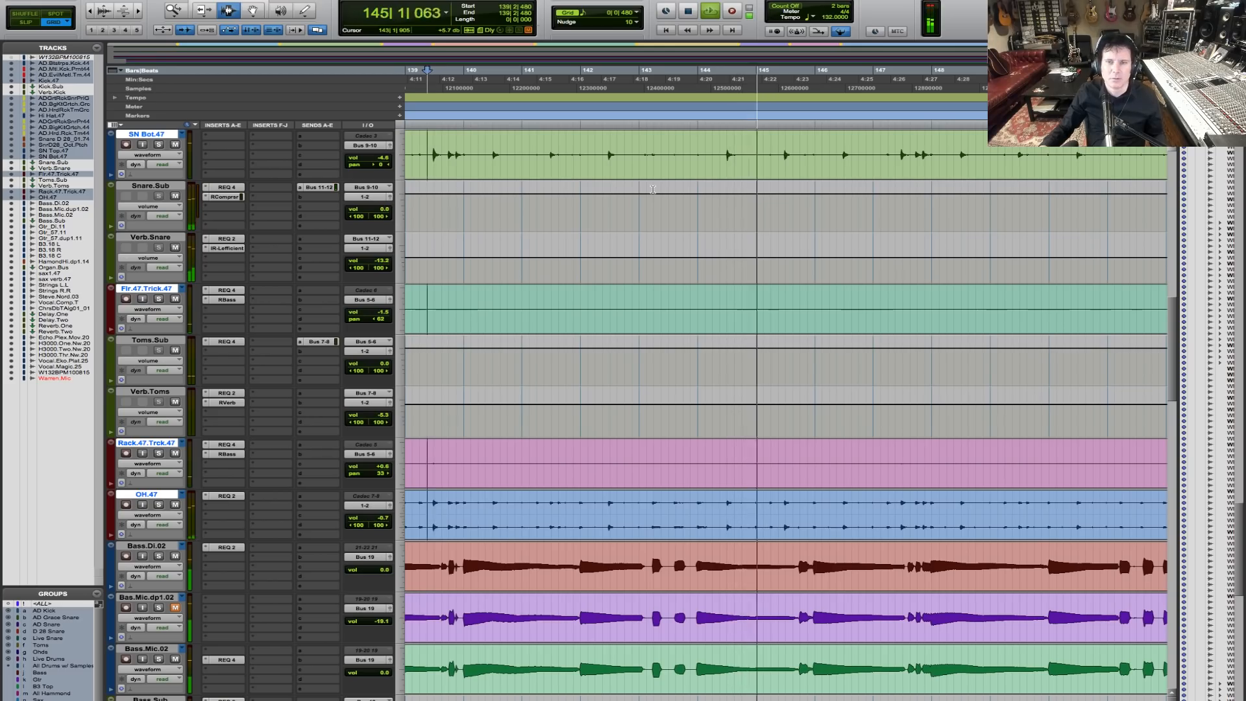
{"action": "scroll", "coordinate": [916, 299], "scroll_direction": "up", "scroll_amount": 3}
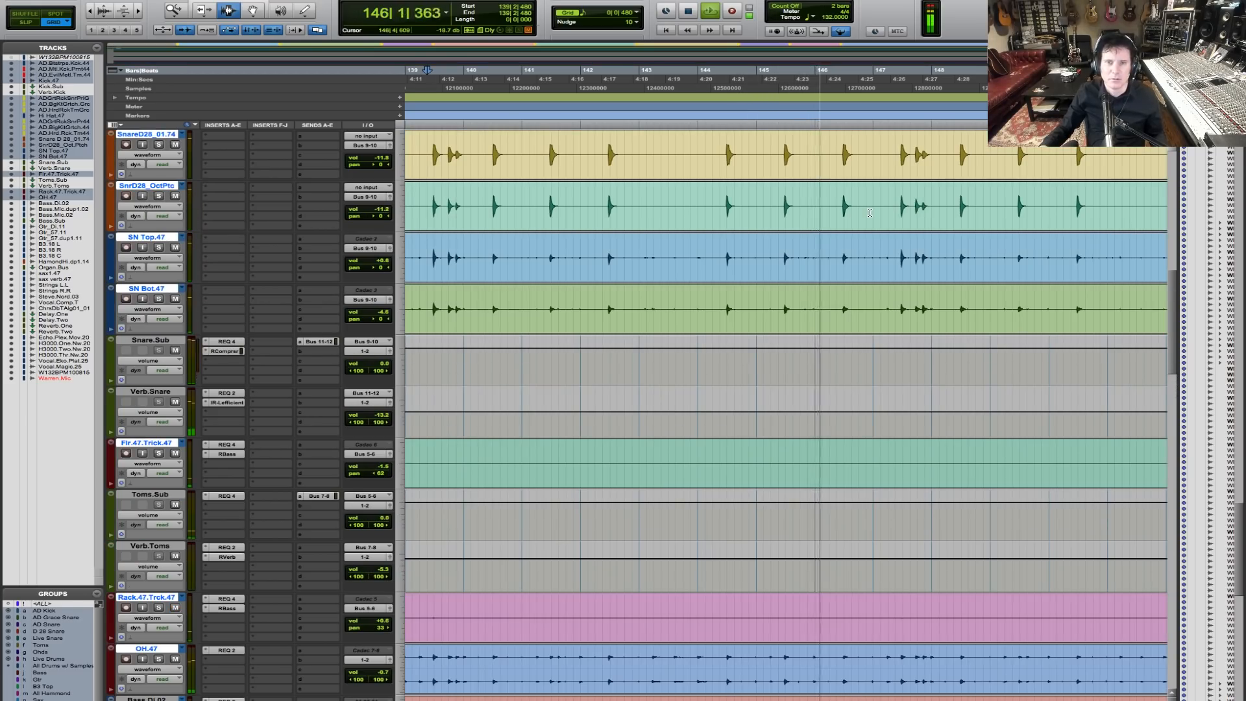
{"action": "key", "text": "r"}
{"action": "key", "text": "r"}
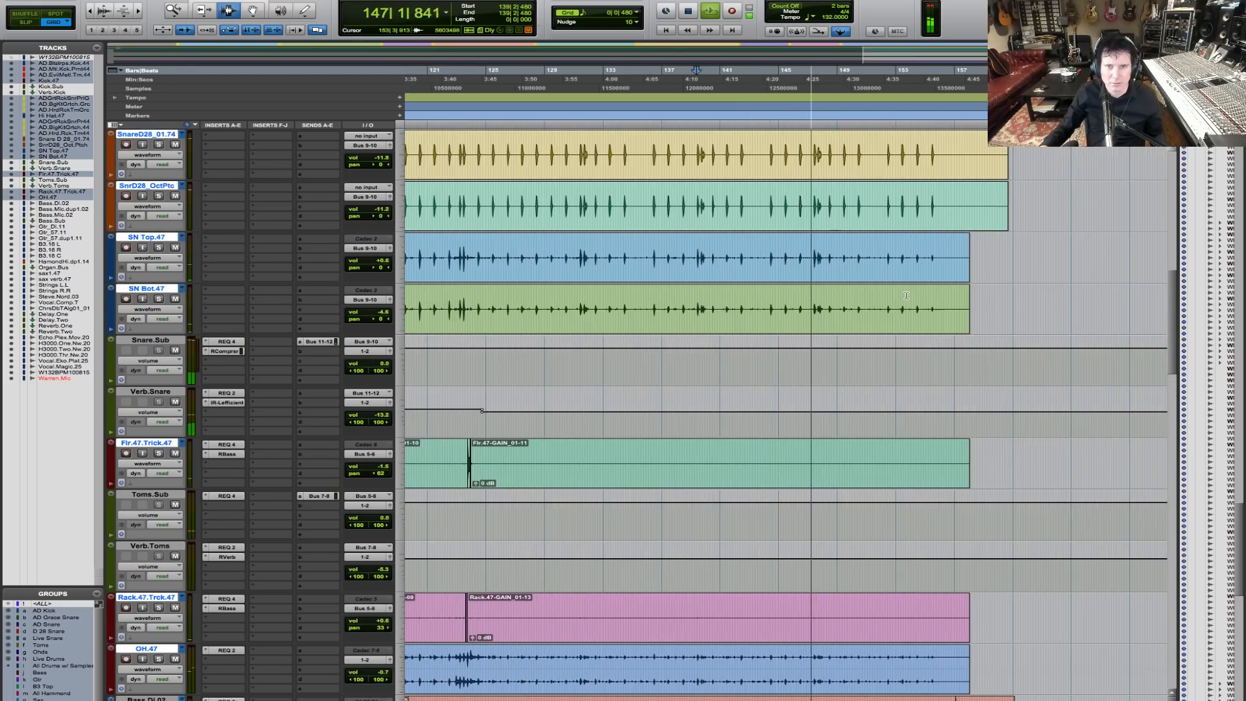
{"action": "key", "text": "F5"}
{"action": "left_click", "coordinate": [793, 310]}
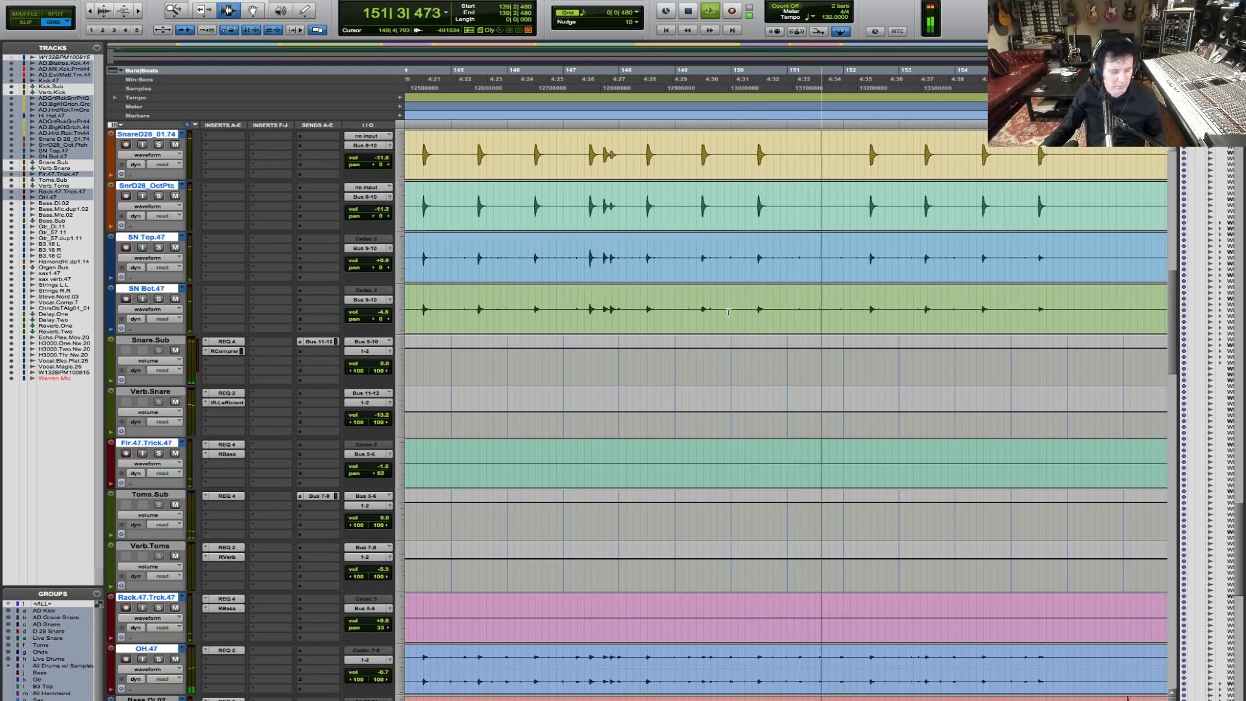
Step: Examine the last snare hits before the drum clips end, around bars 154 to 156
{"action": "key", "text": "r"}
{"action": "key", "text": "r"}
{"action": "key", "text": "F5"}
{"action": "left_click", "coordinate": [735, 301]}
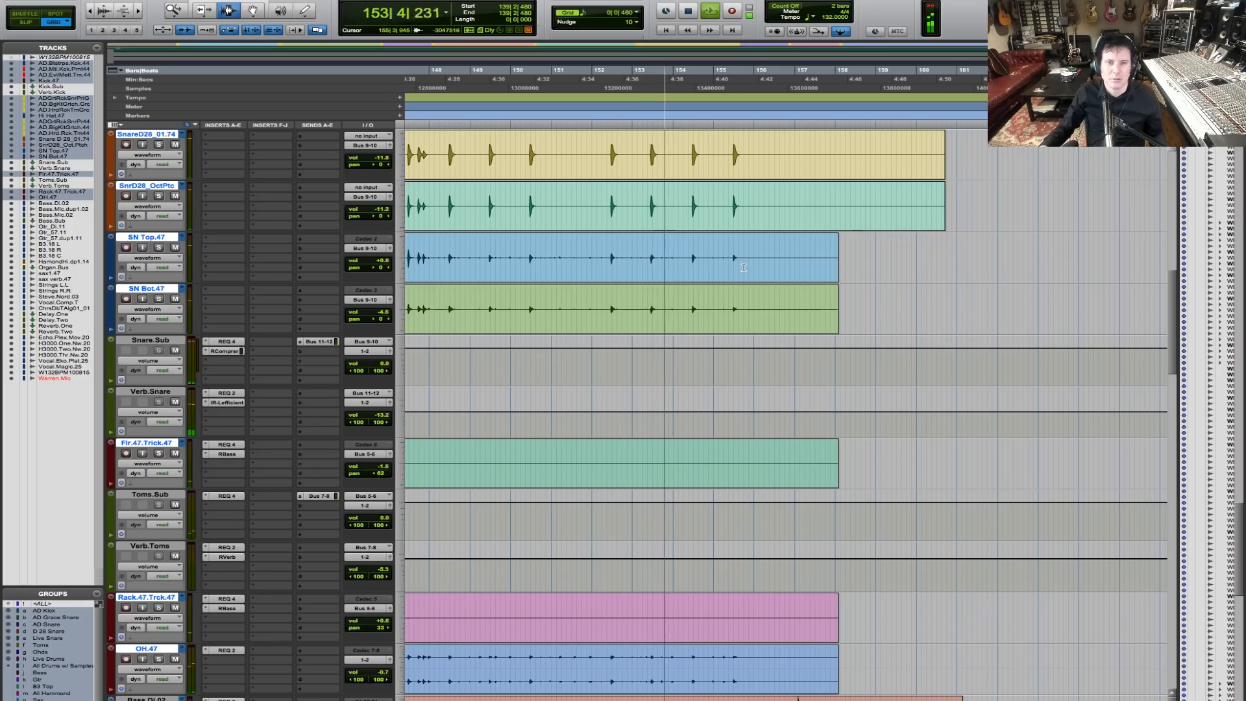
{"action": "key", "text": "F5"}
{"action": "left_click_drag", "start_coordinate": [669, 265], "coordinate": [864, 264]}
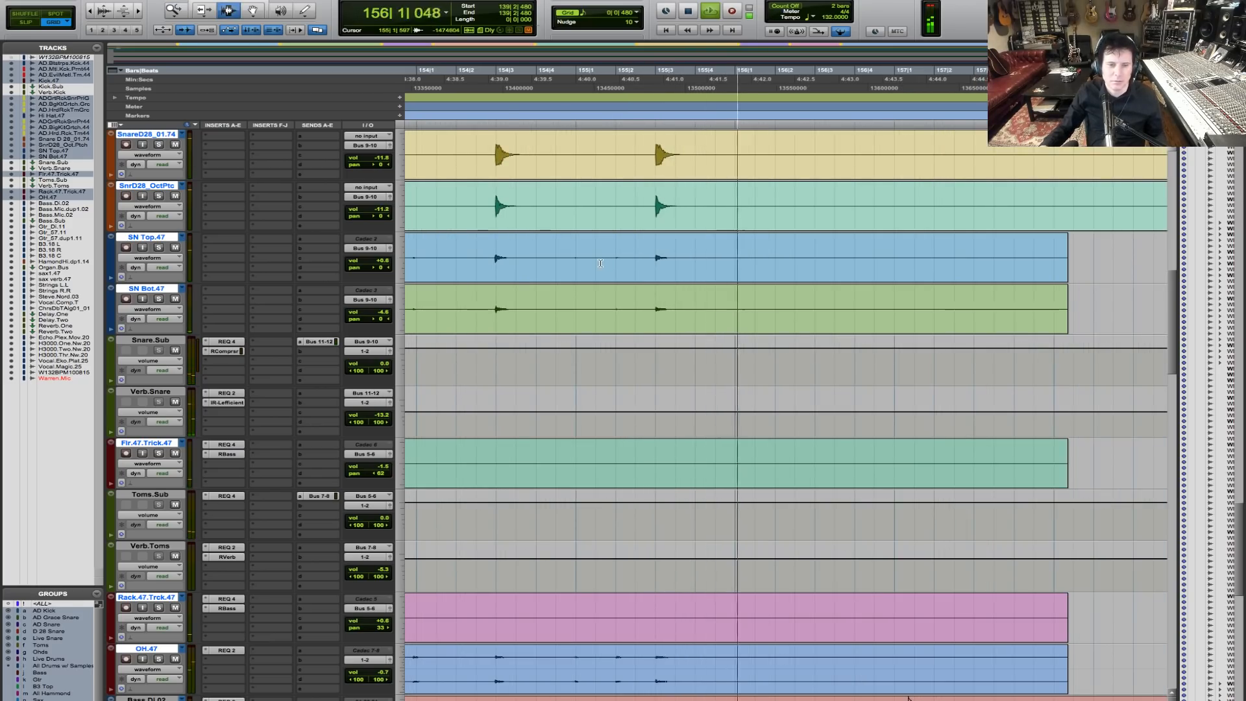
Step: Show the song from the solo to the end, stop playback, and place the cursor at bar 104 beat 3
{"action": "key", "text": "r"}
{"action": "key", "text": "r"}
{"action": "key", "text": "r"}
{"action": "key", "text": "r"}
{"action": "key", "text": "r"}
{"action": "key", "text": "space"}
{"action": "left_click", "coordinate": [529, 458]}
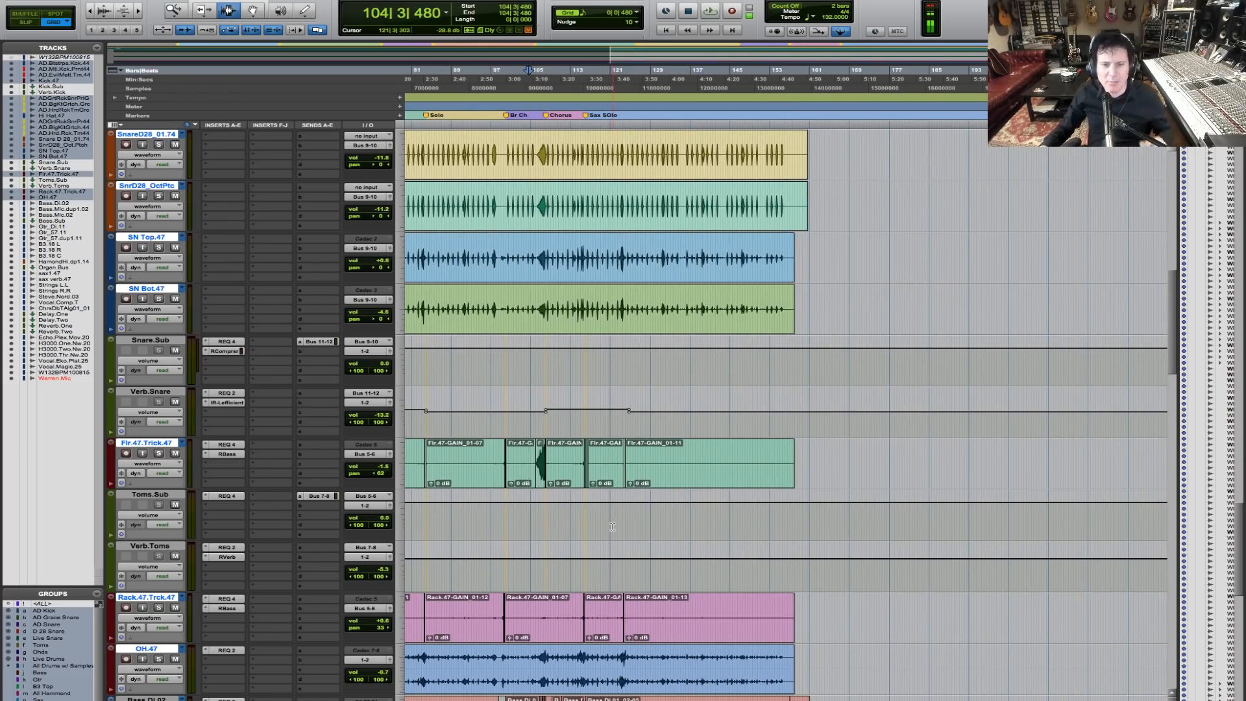
Step: Look over the bass, guitar and organ tracks across the whole song
{"action": "scroll", "coordinate": [529, 459], "scroll_direction": "down", "scroll_amount": 10}
{"action": "key", "text": "r"}
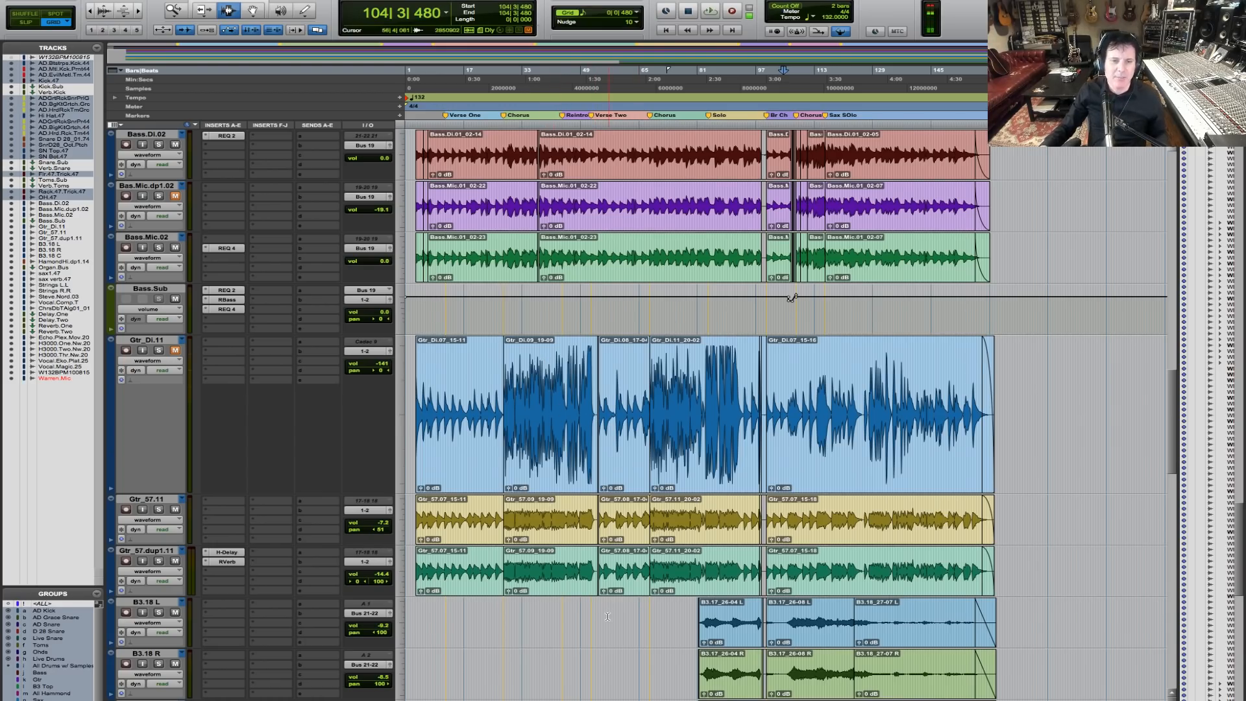
{"action": "scroll", "coordinate": [608, 617], "scroll_direction": "down", "scroll_amount": 3}
{"action": "left_click", "coordinate": [446, 386]}
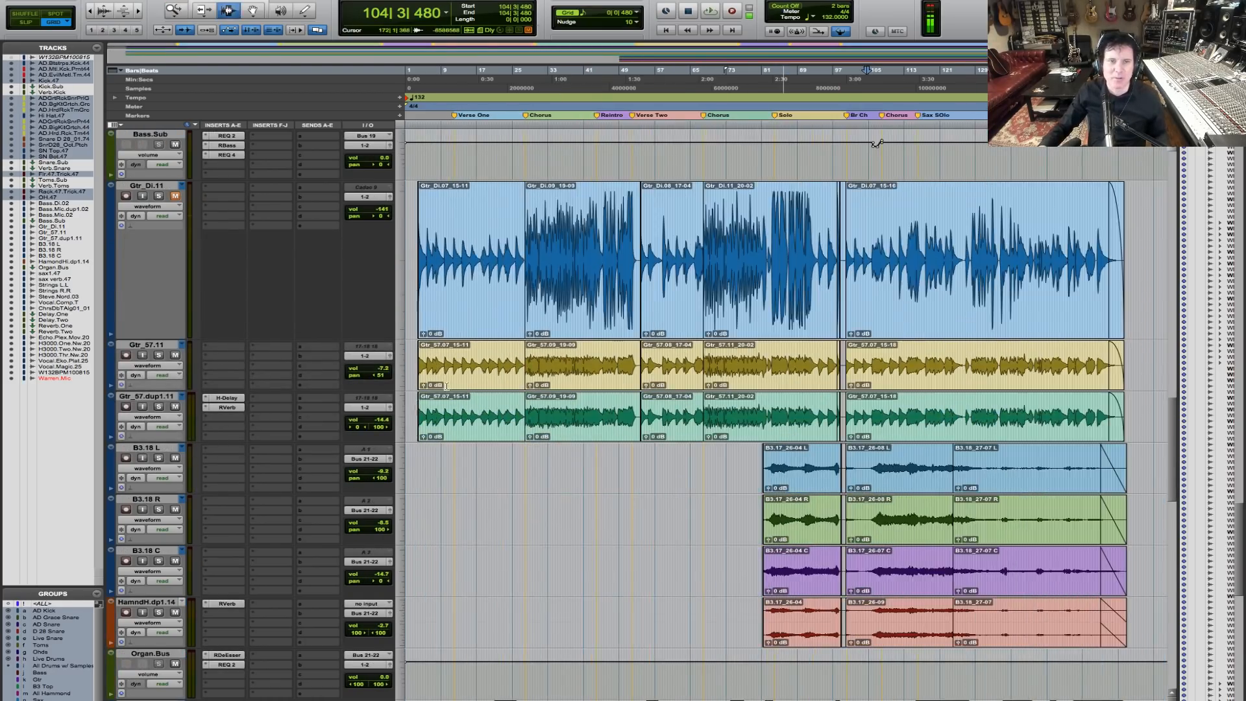
Step: Place the cursor on the Bass.Sub track just before the first chorus, at bar 27 beat 3
{"action": "scroll", "coordinate": [276, 241], "scroll_direction": "up", "scroll_amount": 3}
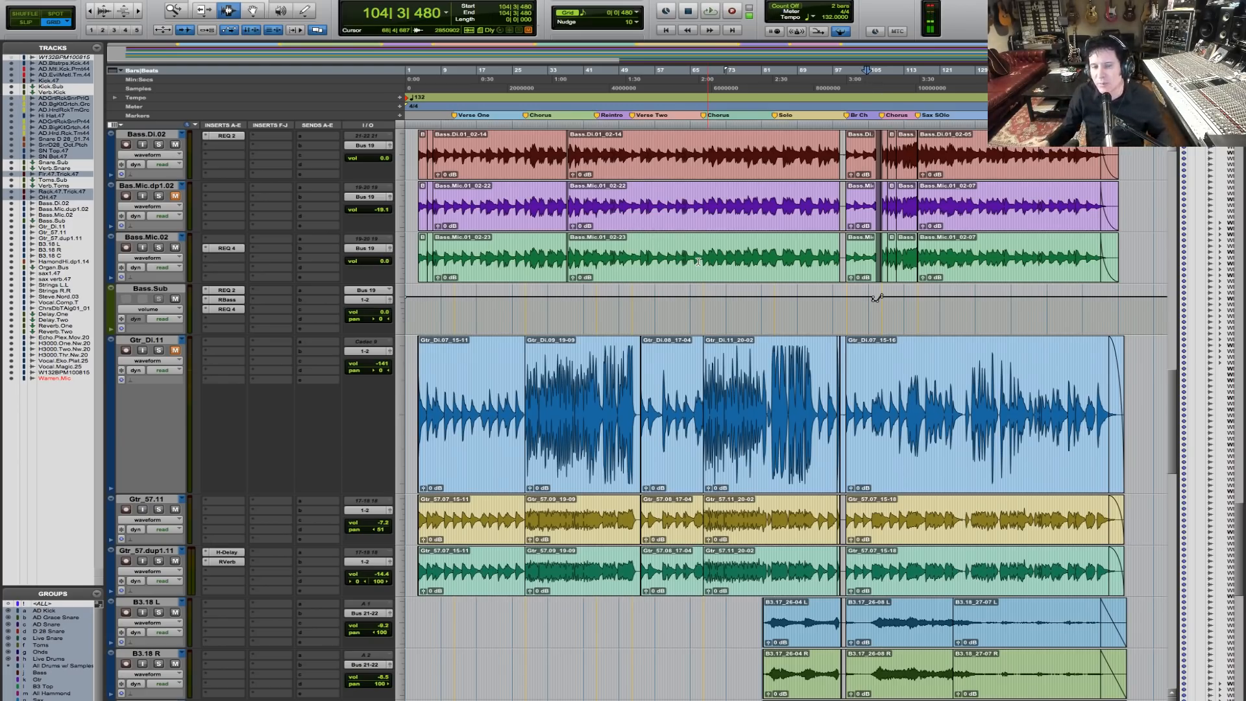
{"action": "left_click", "coordinate": [524, 293]}
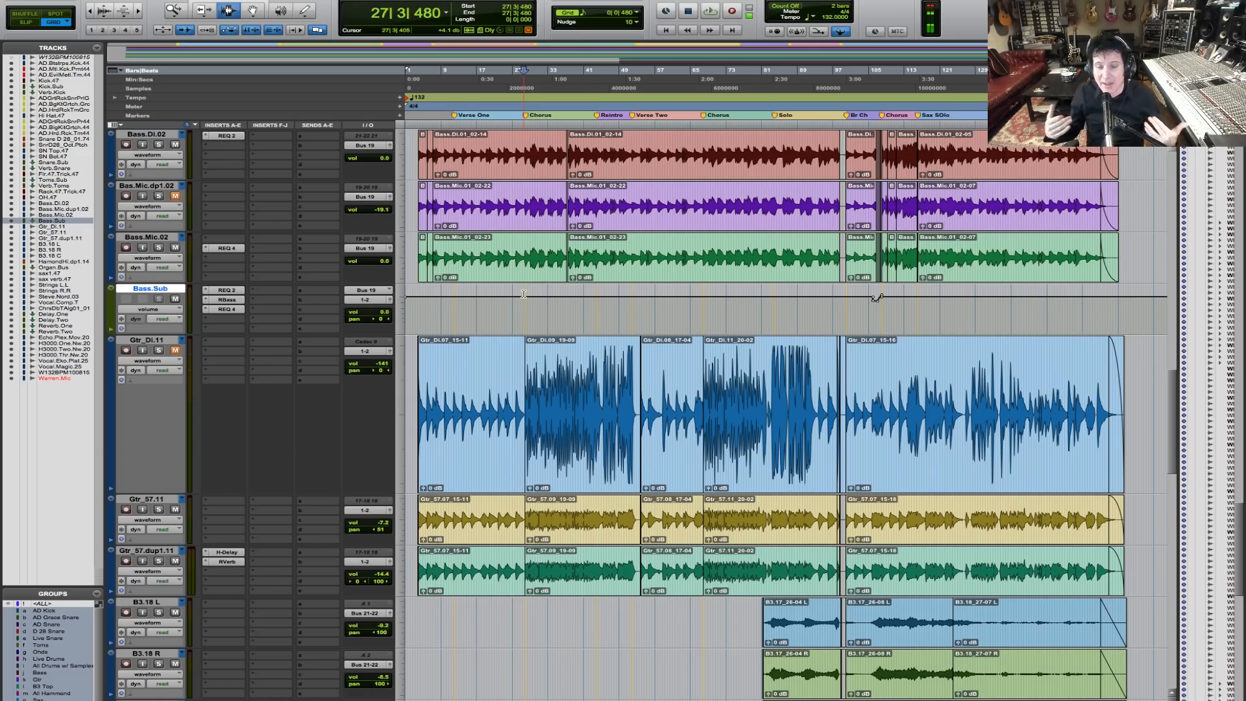
{"action": "left_click", "coordinate": [526, 293]}
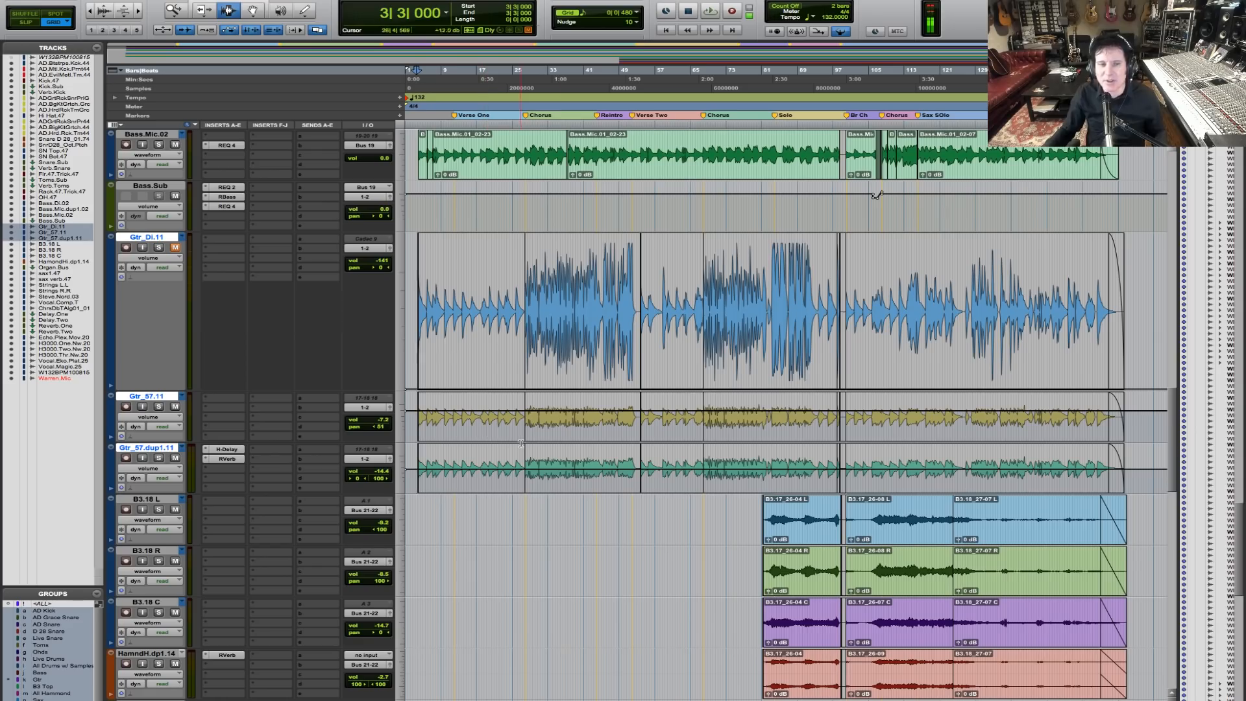
Step: Play the song from bar 3 and lower the volume automation of the guitar tracks in verse one, starting around bar 12
{"action": "key", "text": "space"}
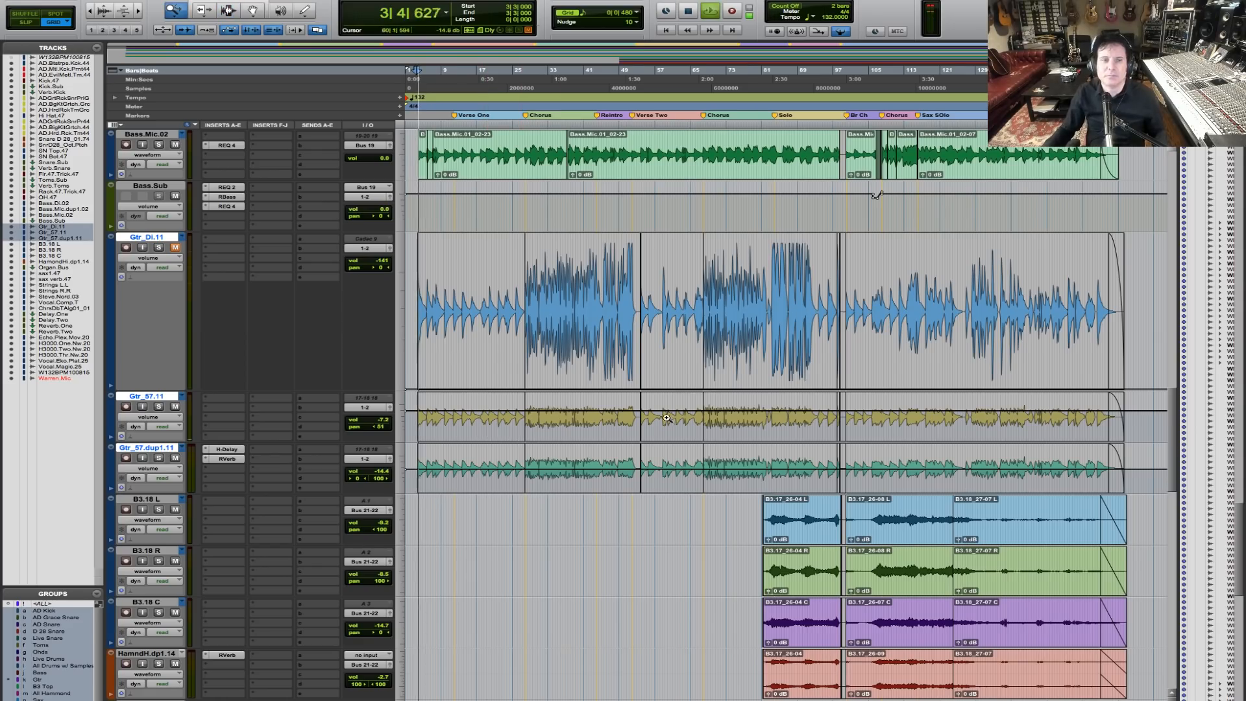
{"action": "key", "text": "t"}
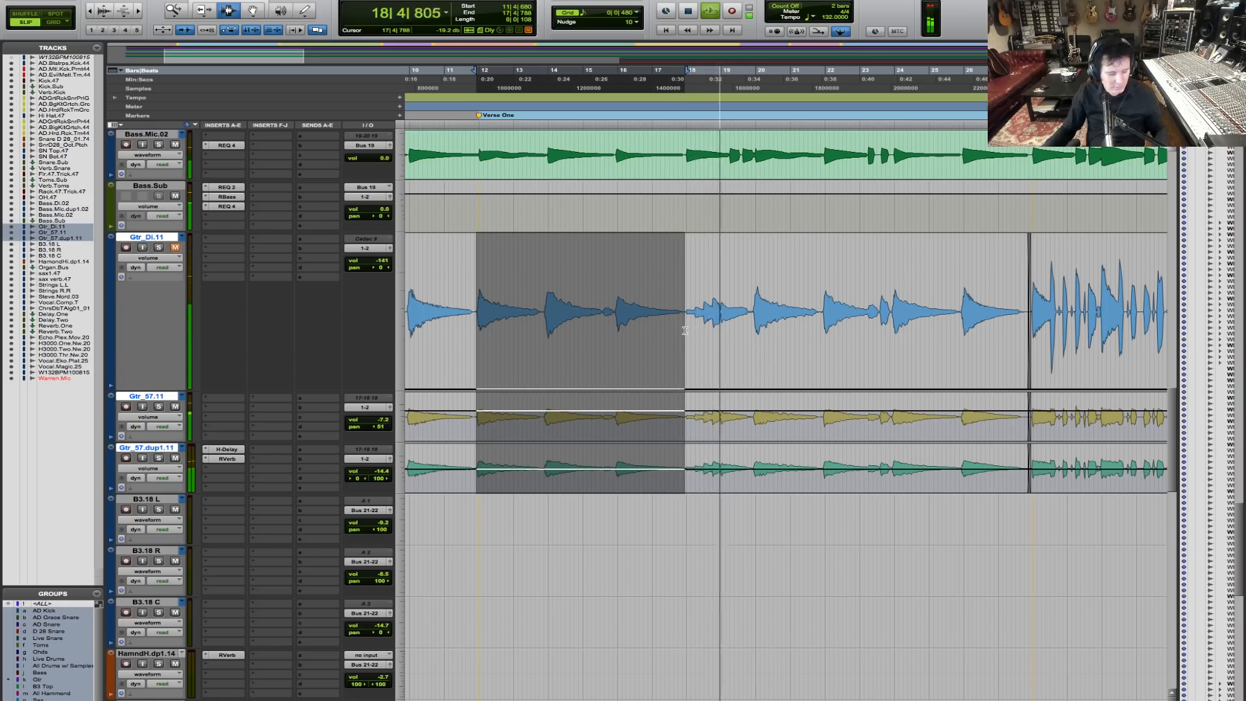
{"action": "key", "text": "F6"}
{"action": "left_click_drag", "start_coordinate": [635, 416], "coordinate": [637, 418]}
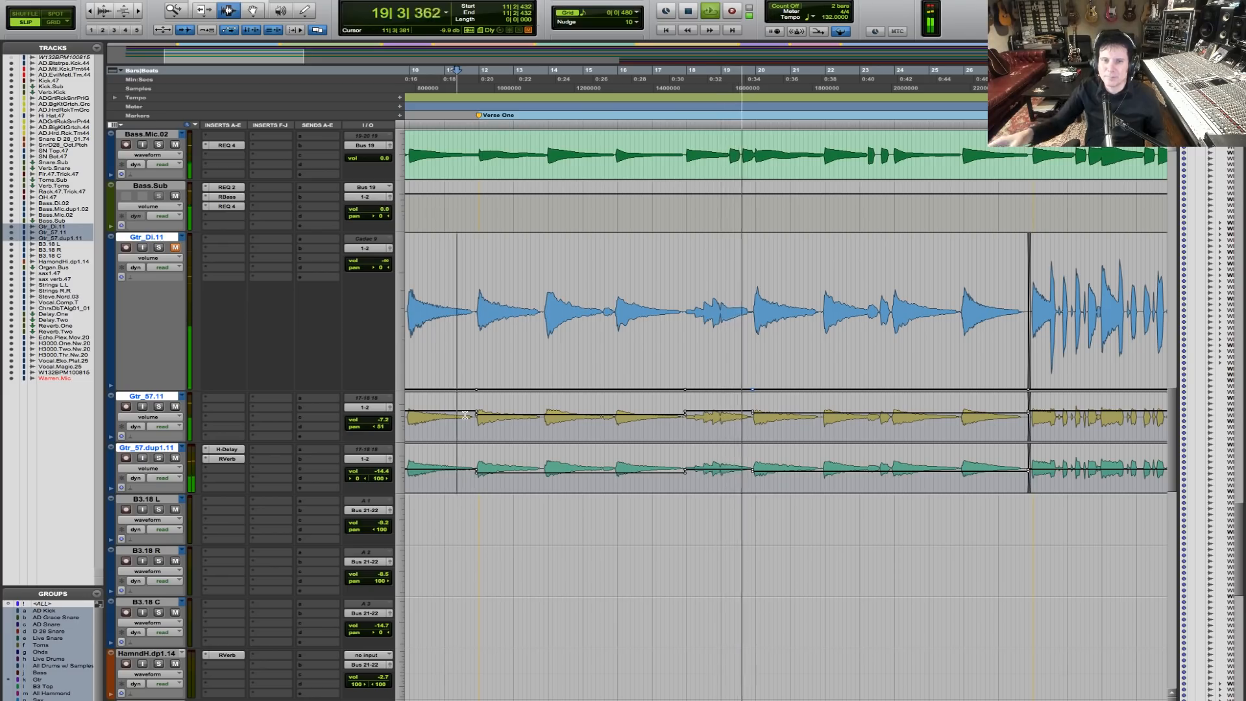
Step: Play from bar 21 beat 4 and check the guitar clip edits at the end of verse one and into the first chorus
{"action": "key", "text": "F5"}
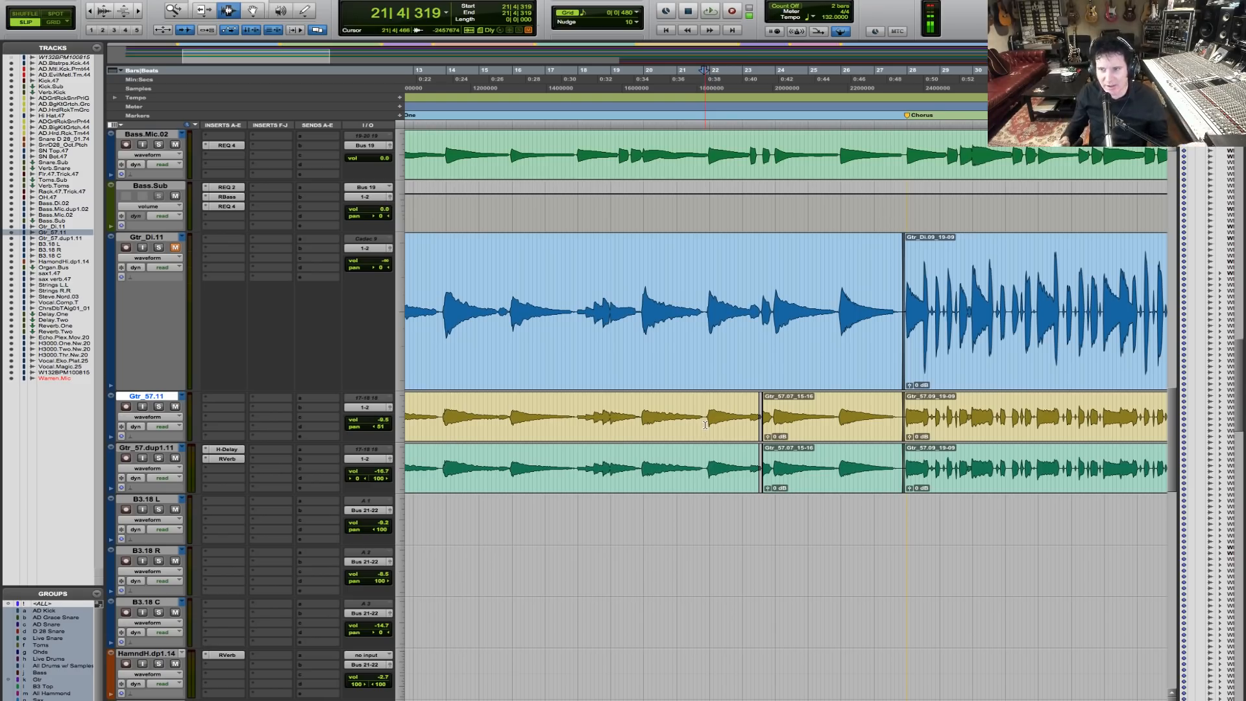
{"action": "key", "text": "space"}
{"action": "key", "text": "F5"}
{"action": "left_click", "coordinate": [737, 426]}
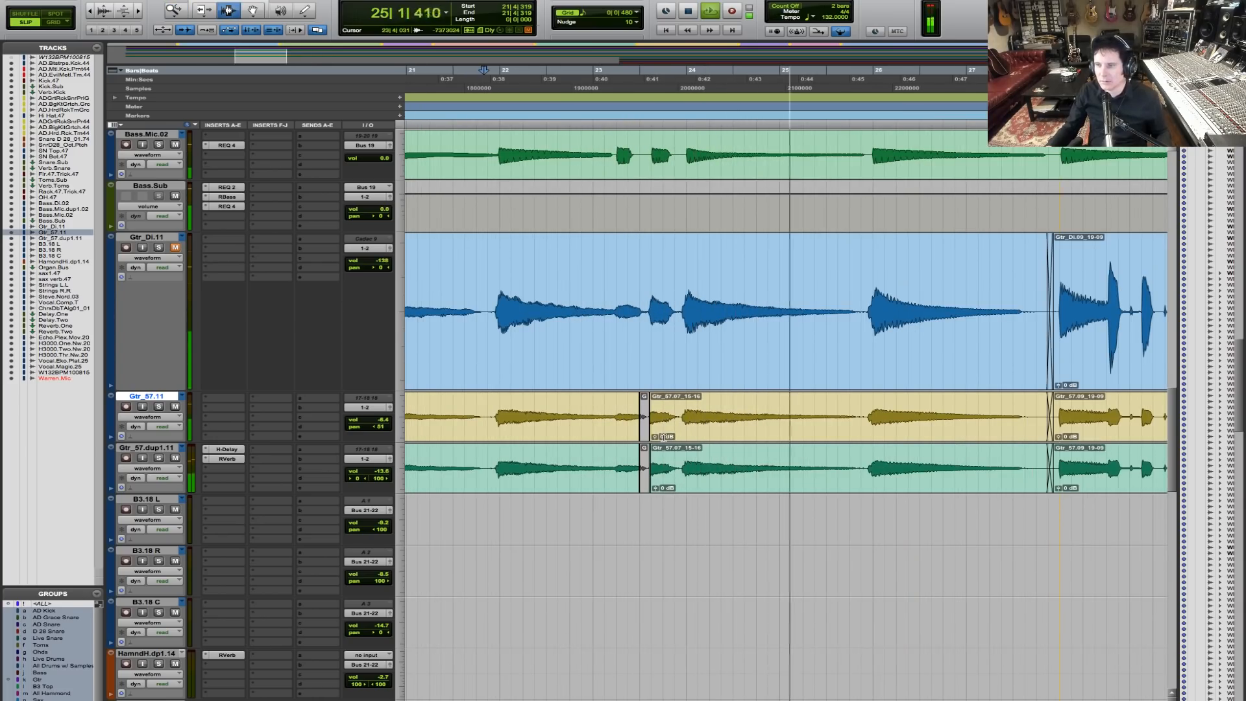
{"action": "key", "text": "r"}
{"action": "key", "text": "r"}
{"action": "key", "text": "F5"}
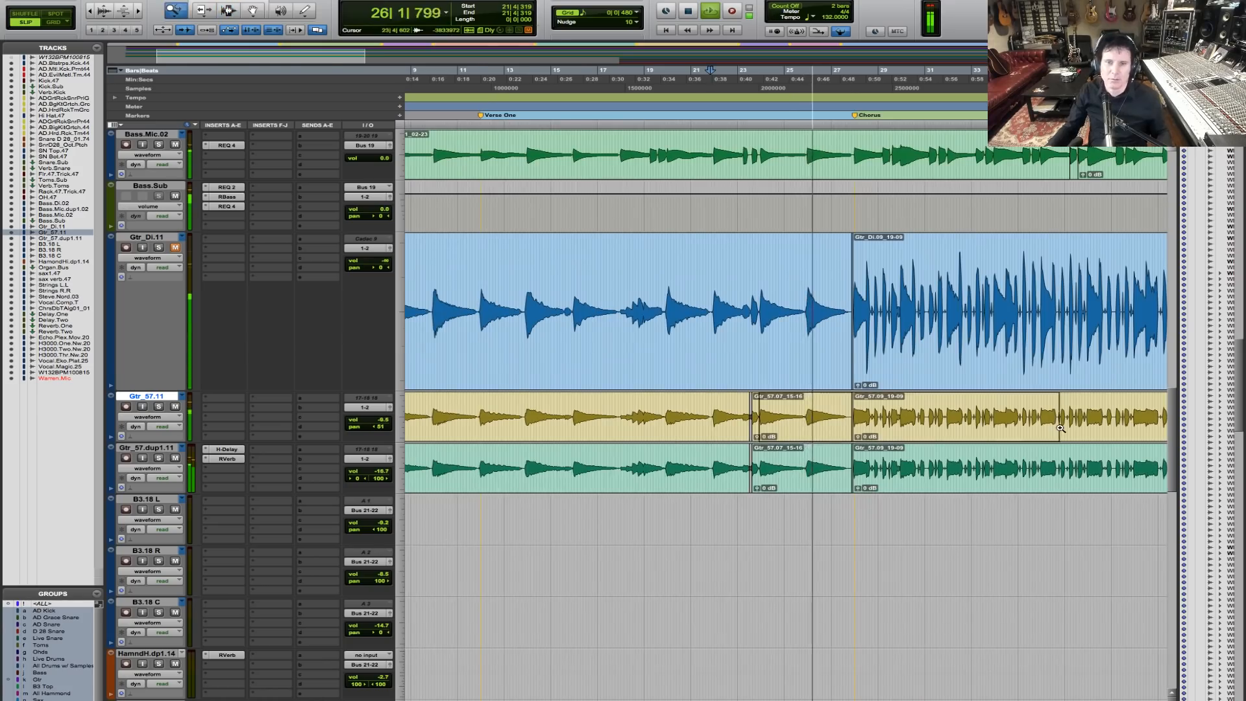
{"action": "left_click", "coordinate": [808, 418]}
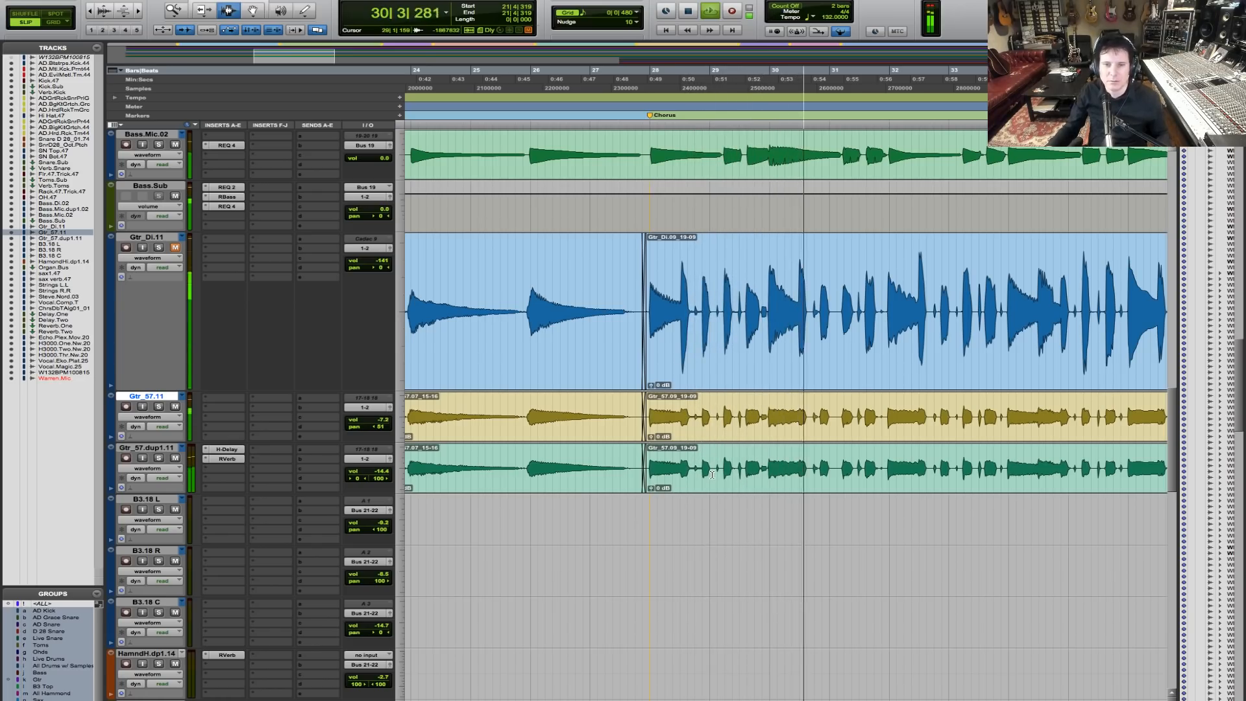
Step: Look over the tom, overhead, snare and hi-hat tracks around the first chorus during playback
{"action": "scroll", "coordinate": [712, 475], "scroll_direction": "up", "scroll_amount": 8}
{"action": "key", "text": "r"}
{"action": "key", "text": "r"}
{"action": "key", "text": "r"}
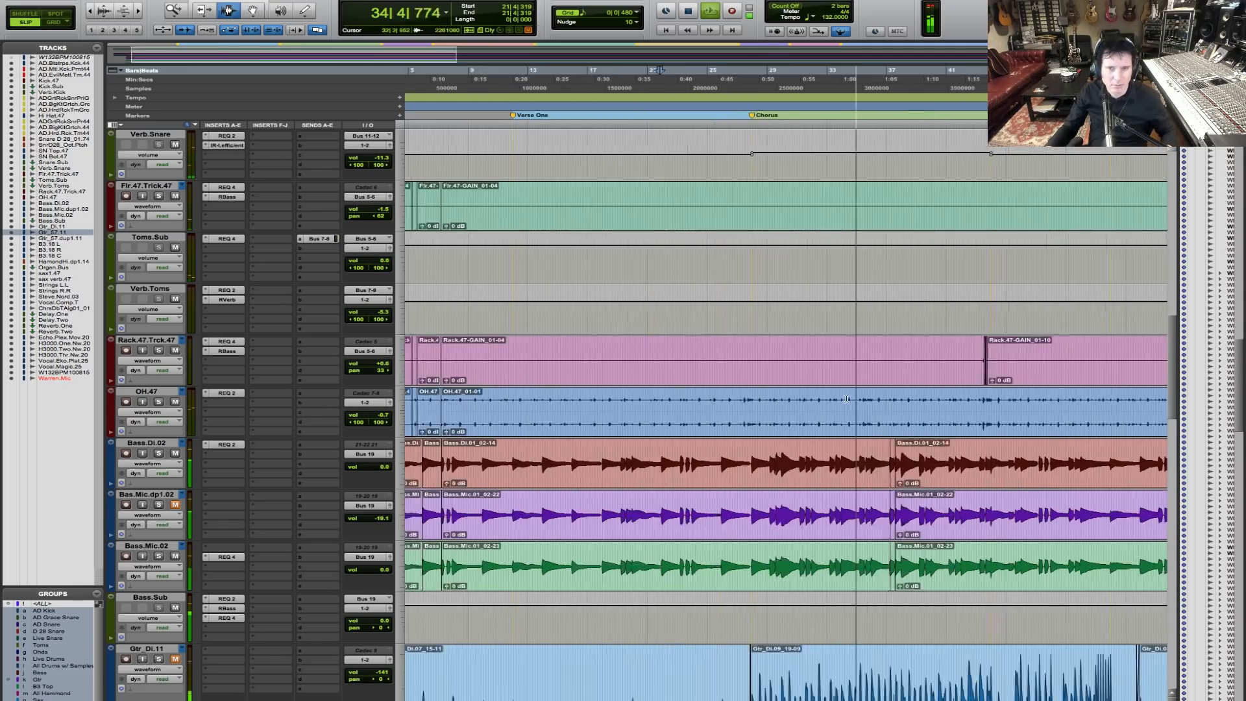
{"action": "key", "text": "F5"}
{"action": "left_click_drag", "start_coordinate": [529, 367], "coordinate": [855, 389]}
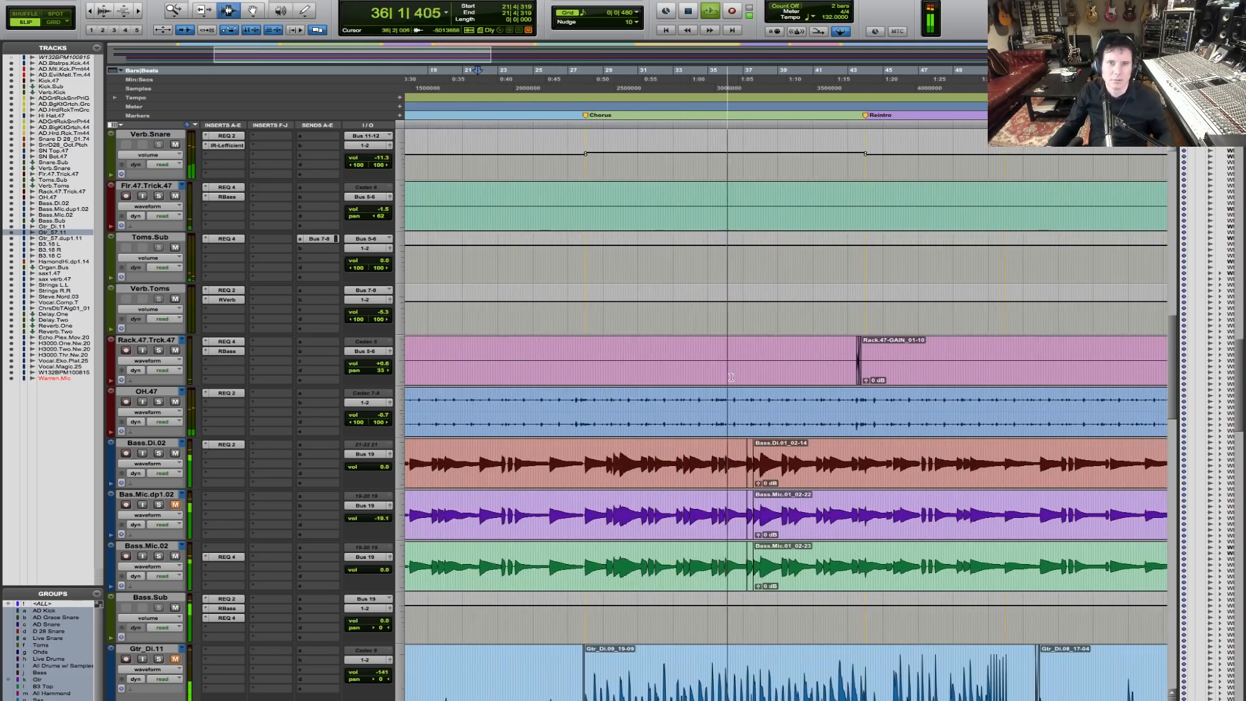
{"action": "scroll", "coordinate": [734, 380], "scroll_direction": "up", "scroll_amount": 6}
{"action": "scroll", "coordinate": [734, 380], "scroll_direction": "up", "scroll_amount": 5}
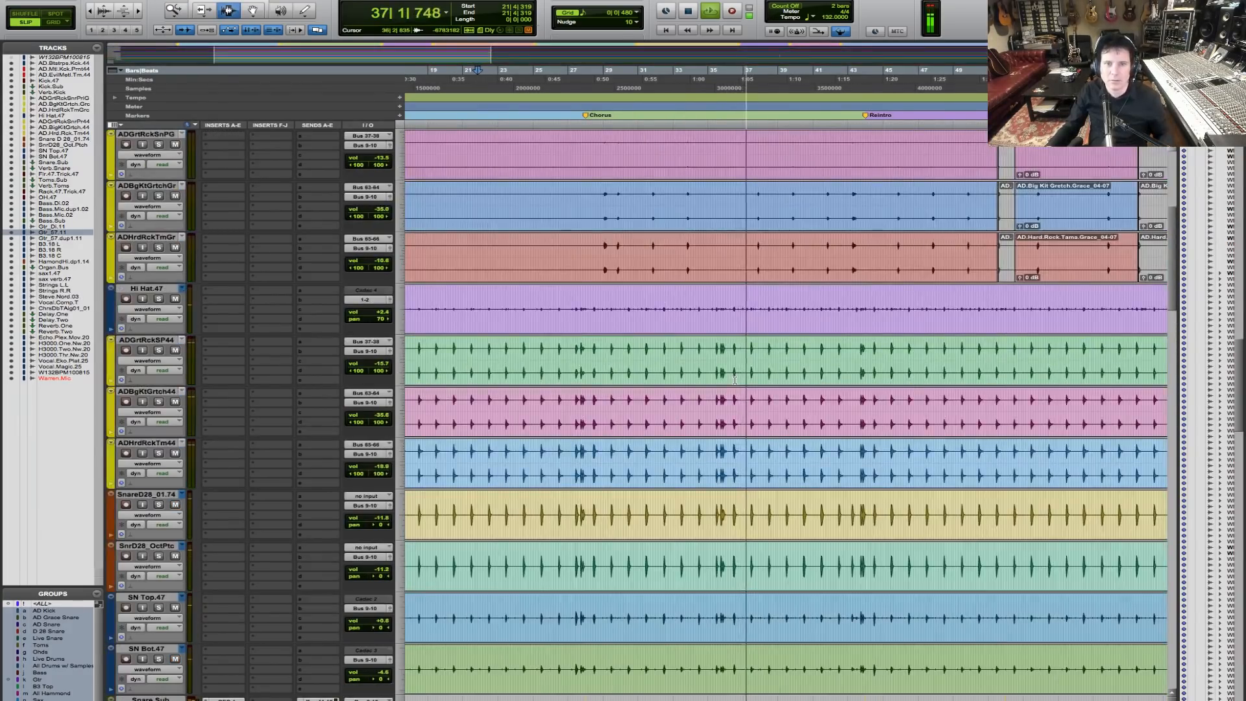
{"action": "scroll", "coordinate": [734, 380], "scroll_direction": "up", "scroll_amount": 5}
{"action": "scroll", "coordinate": [734, 381], "scroll_direction": "down", "scroll_amount": 6}
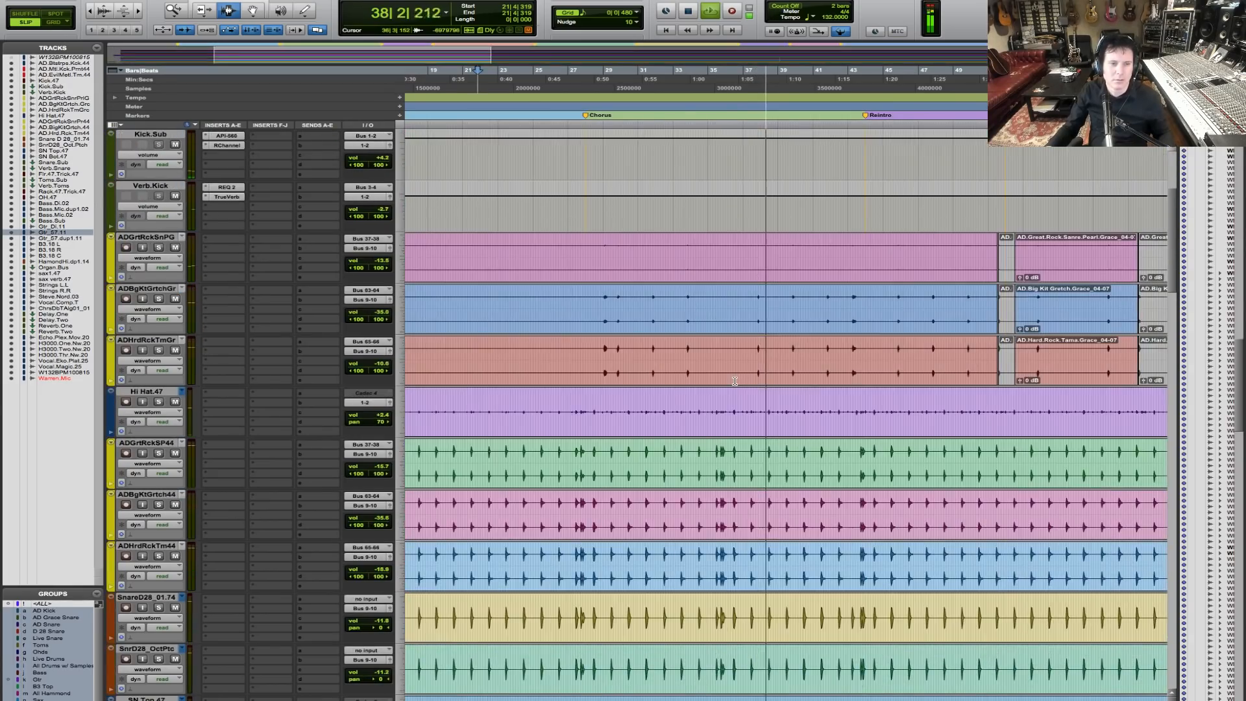
{"action": "scroll", "coordinate": [734, 380], "scroll_direction": "down", "scroll_amount": 1}
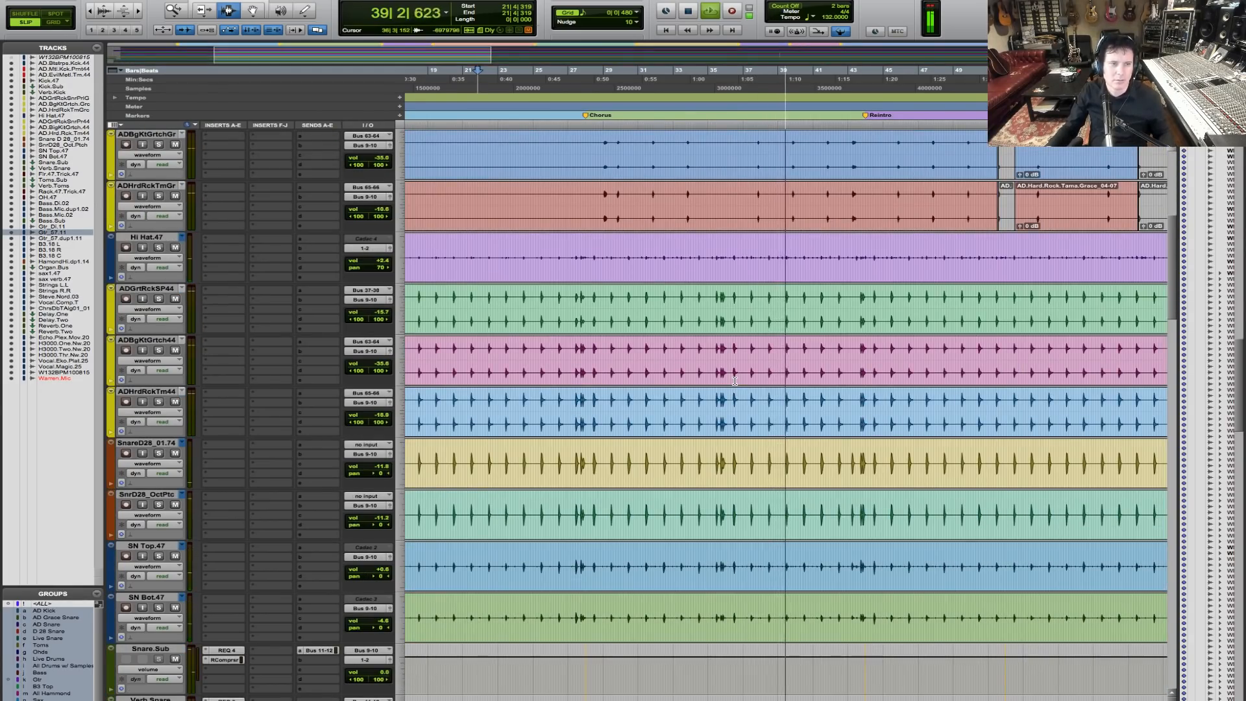
Step: Solo the Hi Hat.47 track, audition from bar 27 beat 3, and place the cursor at bar 28, the start of the first chorus
{"action": "left_click", "coordinate": [159, 247]}
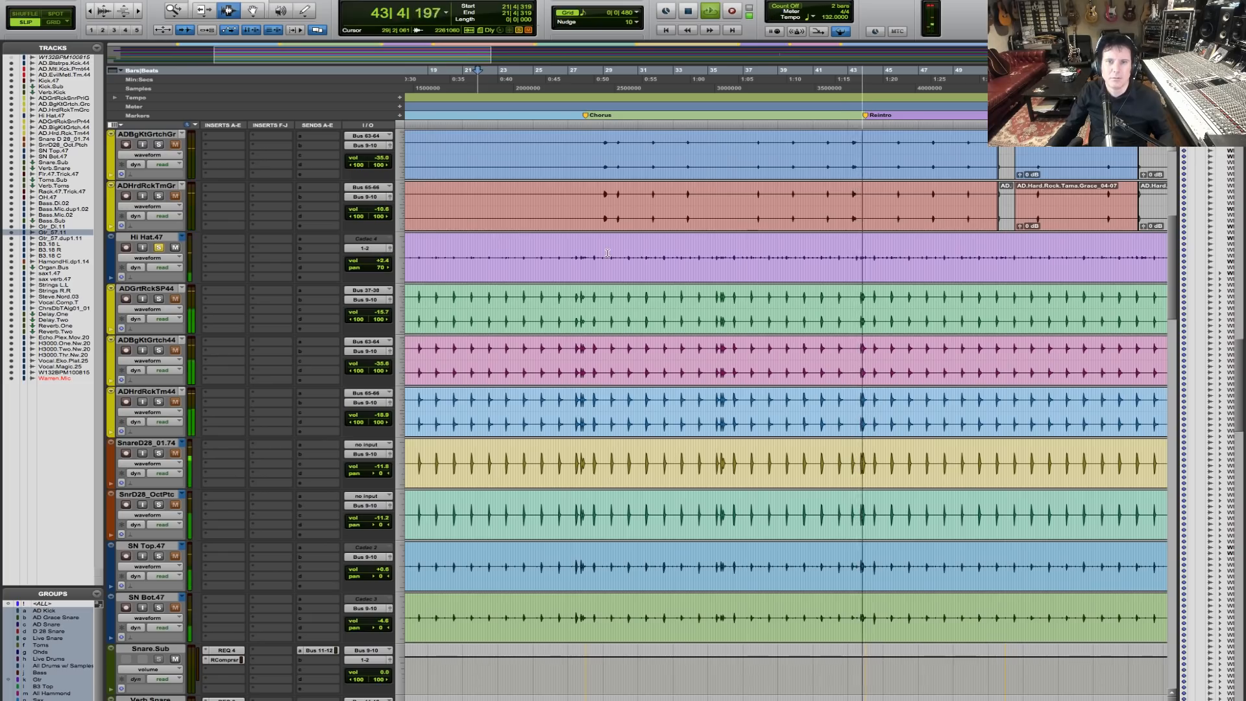
{"action": "key", "text": "space"}
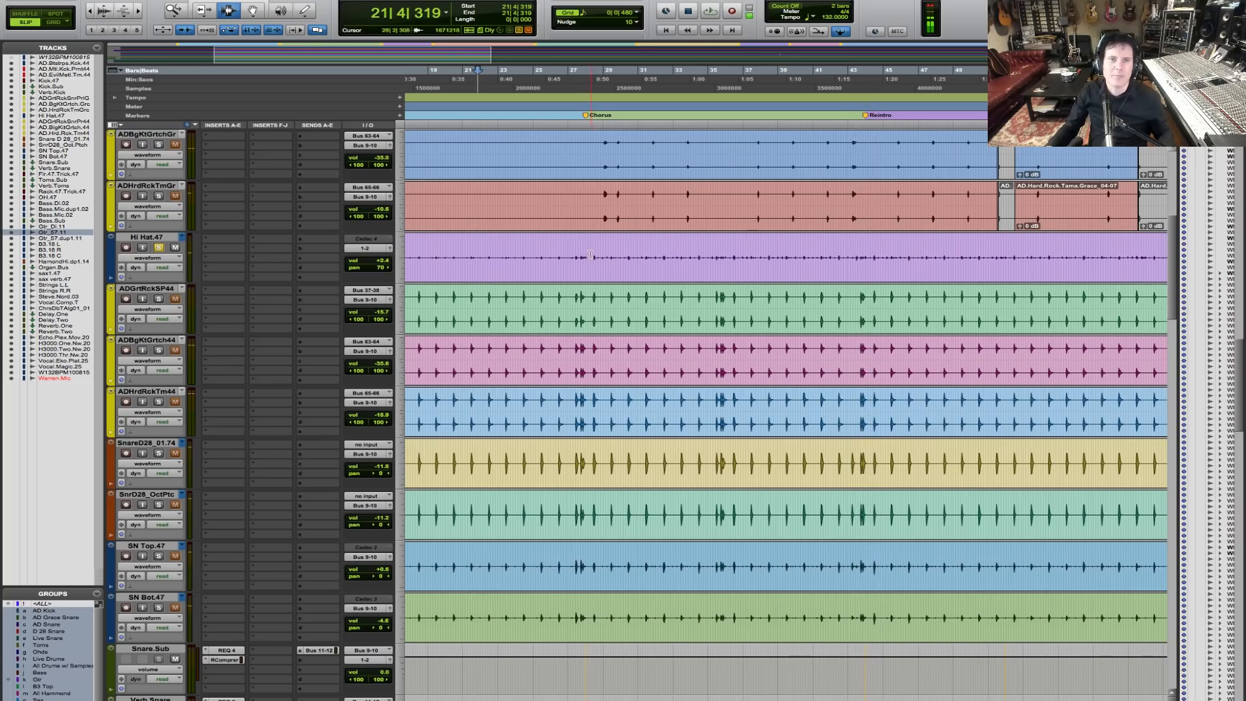
{"action": "left_click", "coordinate": [591, 255]}
{"action": "left_click_drag", "start_coordinate": [554, 257], "coordinate": [689, 261]}
{"action": "left_click", "coordinate": [544, 262]}
{"action": "key", "text": "space"}
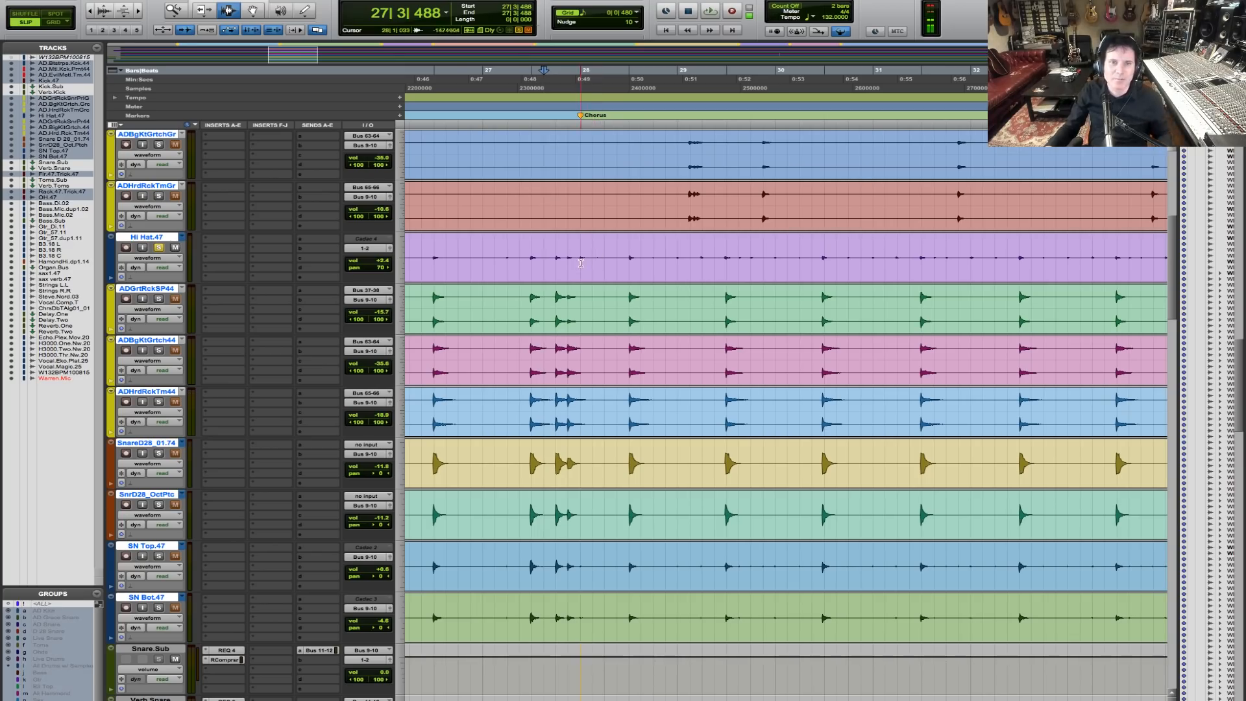
{"action": "left_click", "coordinate": [581, 260]}
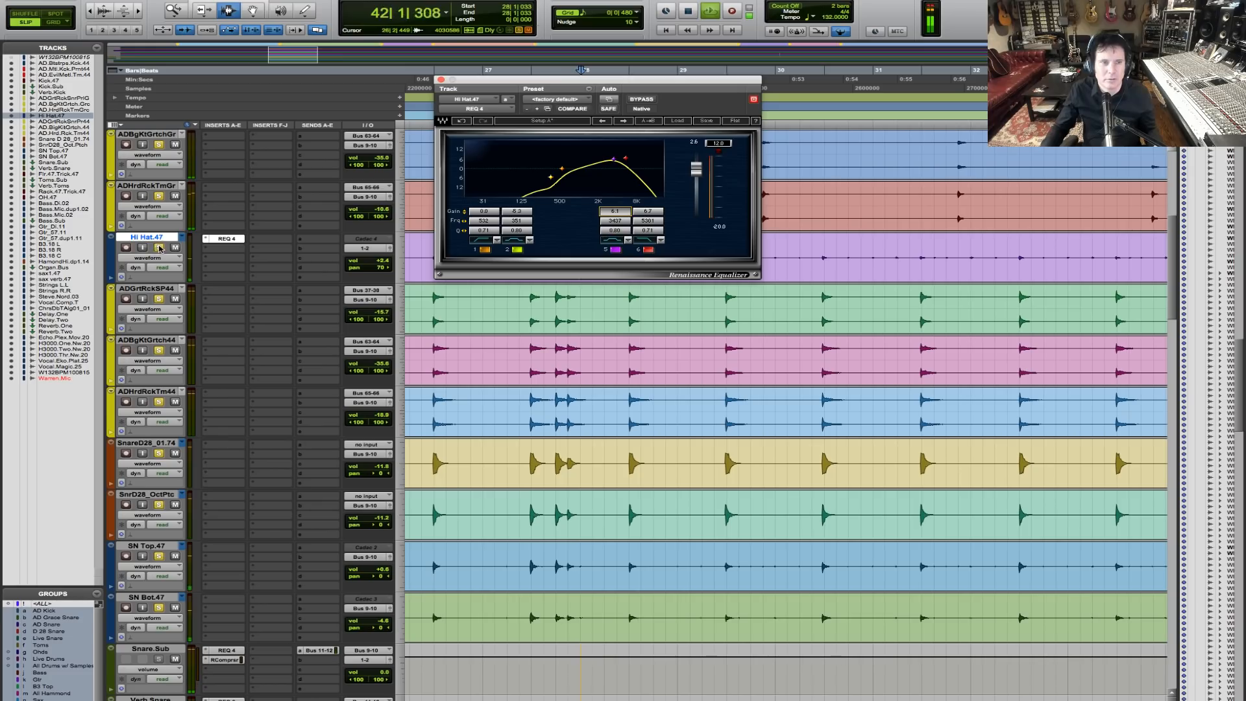
Step: Unsolo Hi Hat.47, lower its REQ 4 gain to 5.0 in the 3437 Hz band, and stop playback
{"action": "left_click", "coordinate": [159, 248]}
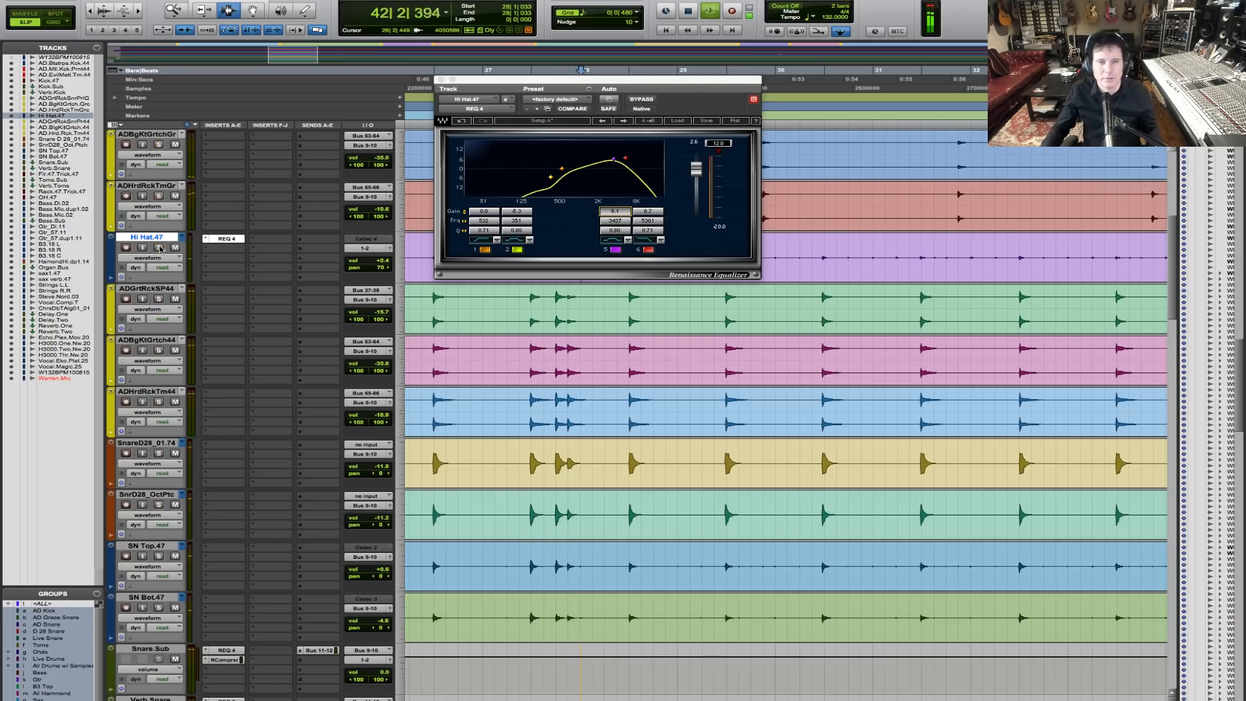
{"action": "left_click_drag", "start_coordinate": [610, 206], "coordinate": [622, 209]}
{"action": "key", "text": "space"}
Step: Insert the mono PAZ-Frequency analyzer after the REQ 4 on Hi Hat.47 and play from bar 28 to check the hi-hat's spectrum
{"action": "left_click_drag", "start_coordinate": [231, 238], "coordinate": [229, 240]}
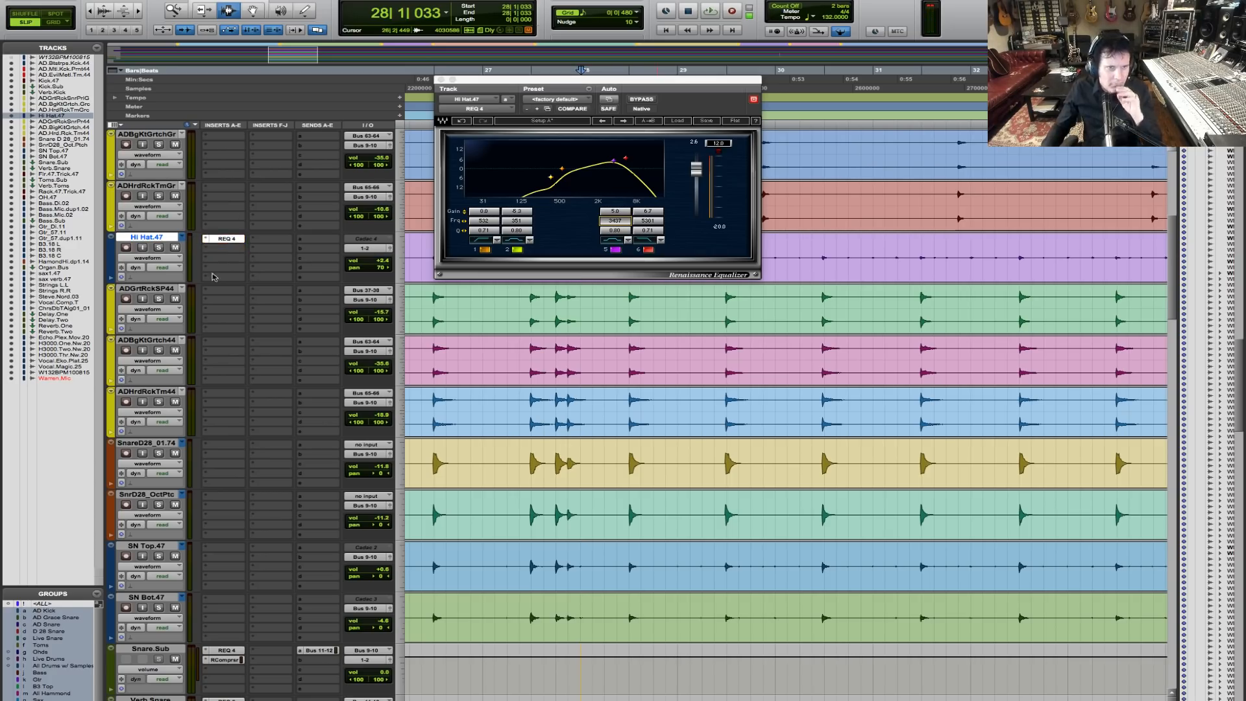
{"action": "left_click", "coordinate": [209, 255]}
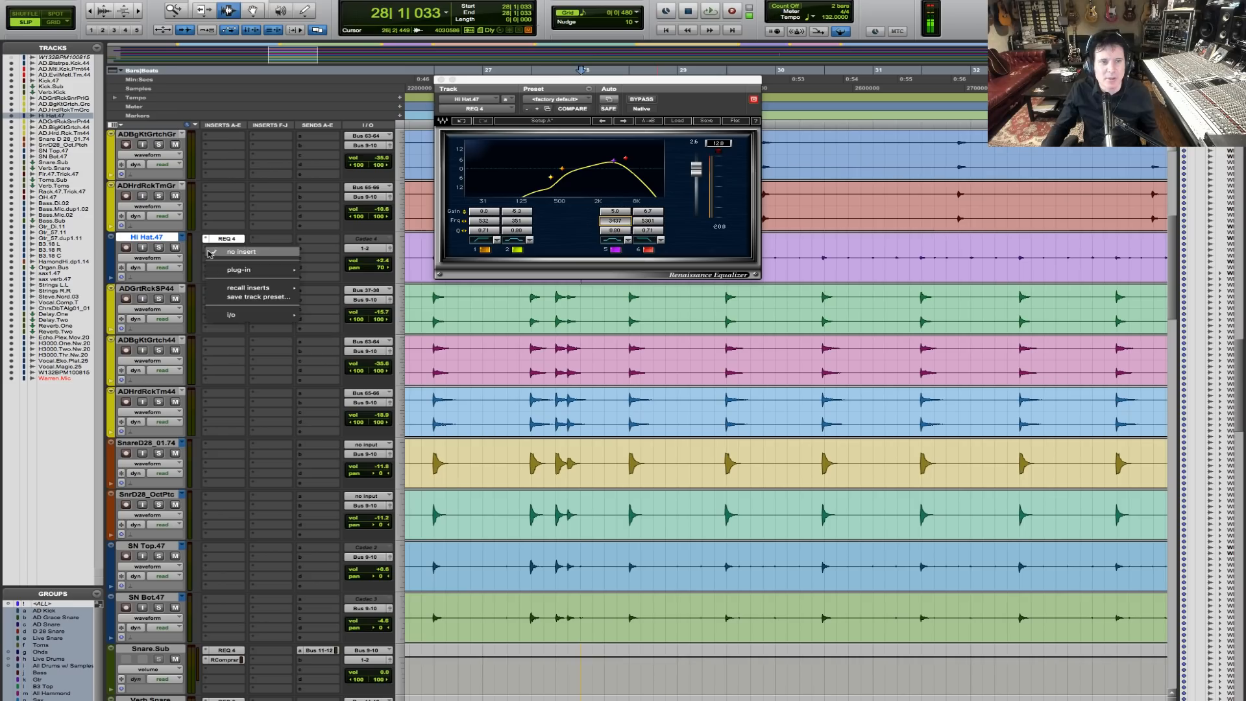
{"action": "mouse_move", "coordinate": [259, 269]}
{"action": "mouse_move", "coordinate": [342, 355]}
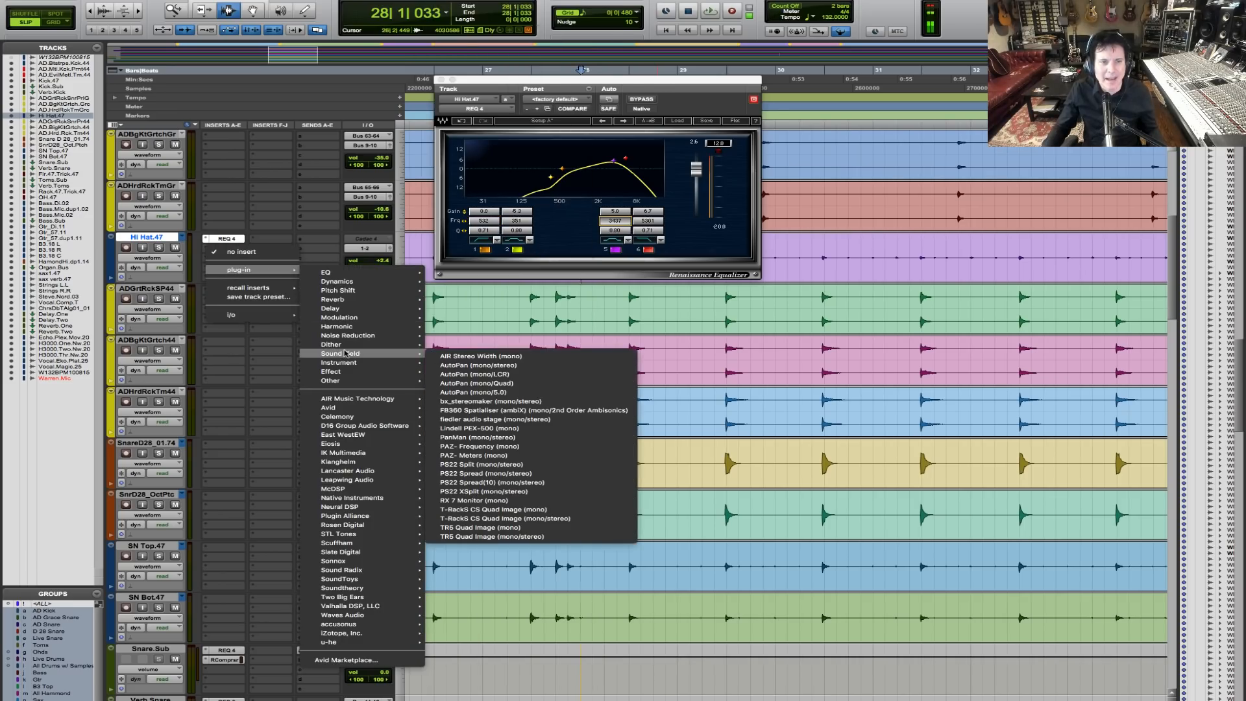
{"action": "left_click", "coordinate": [526, 448]}
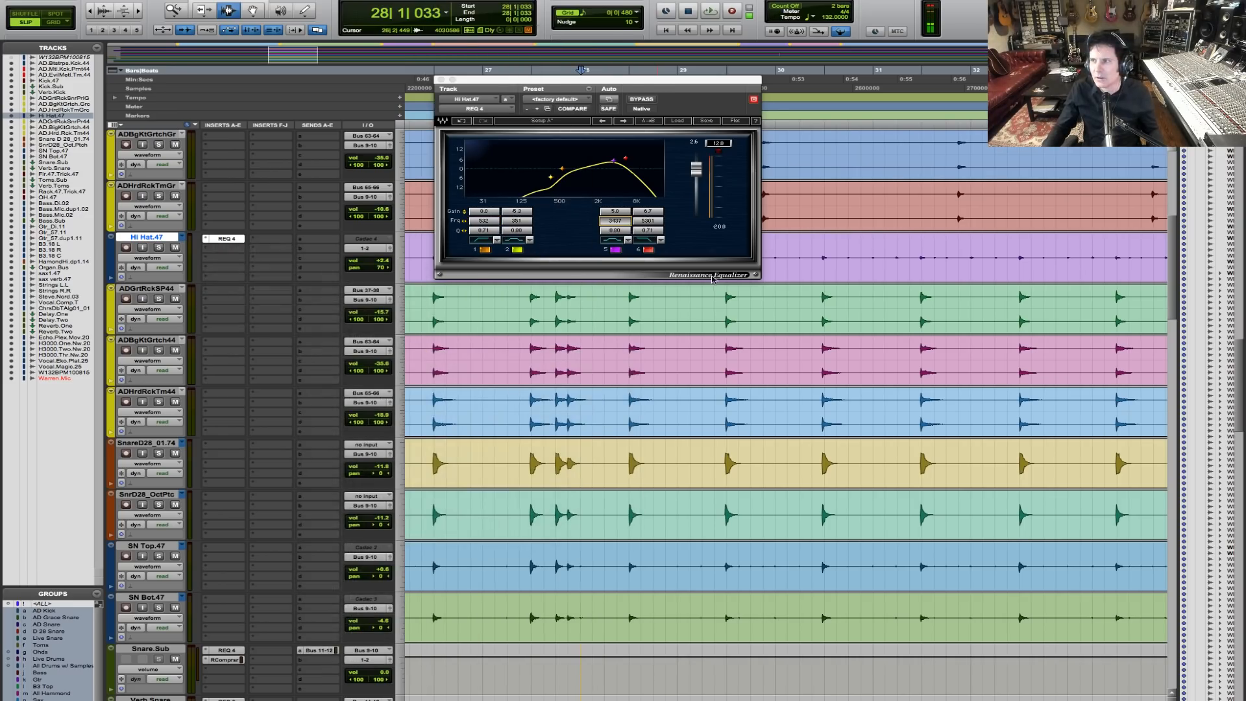
{"action": "key", "text": "space"}
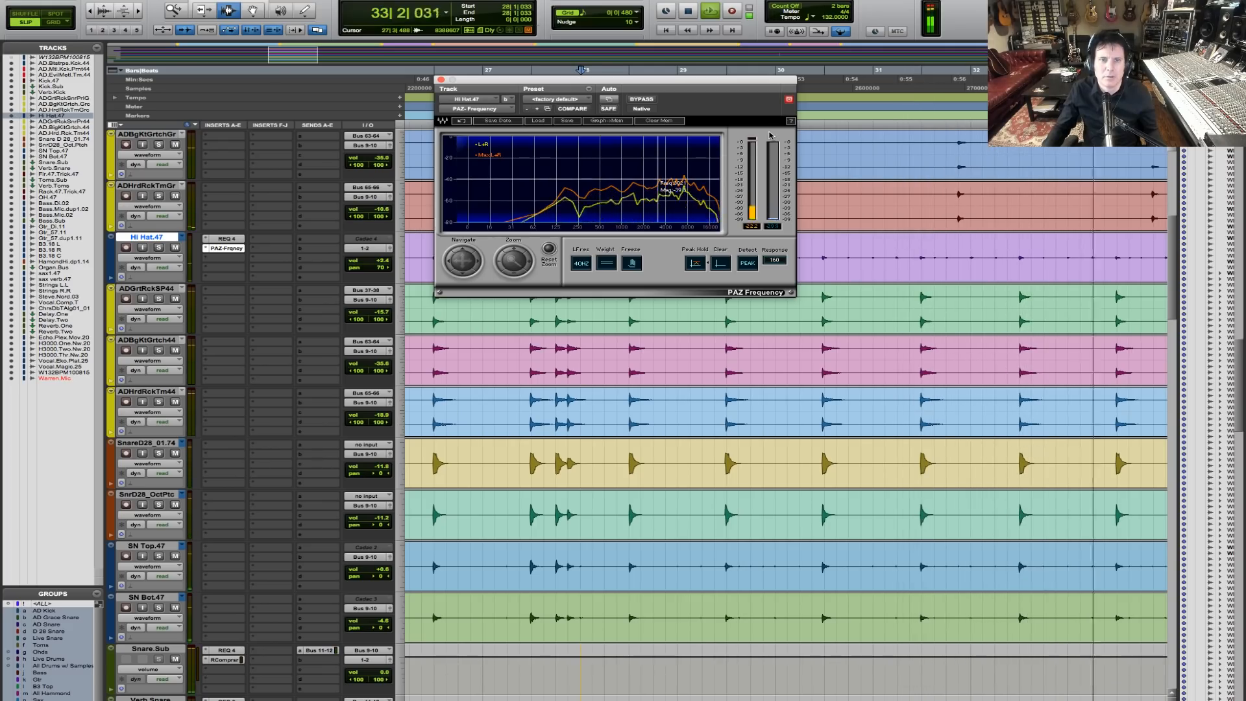
{"action": "key", "text": "space"}
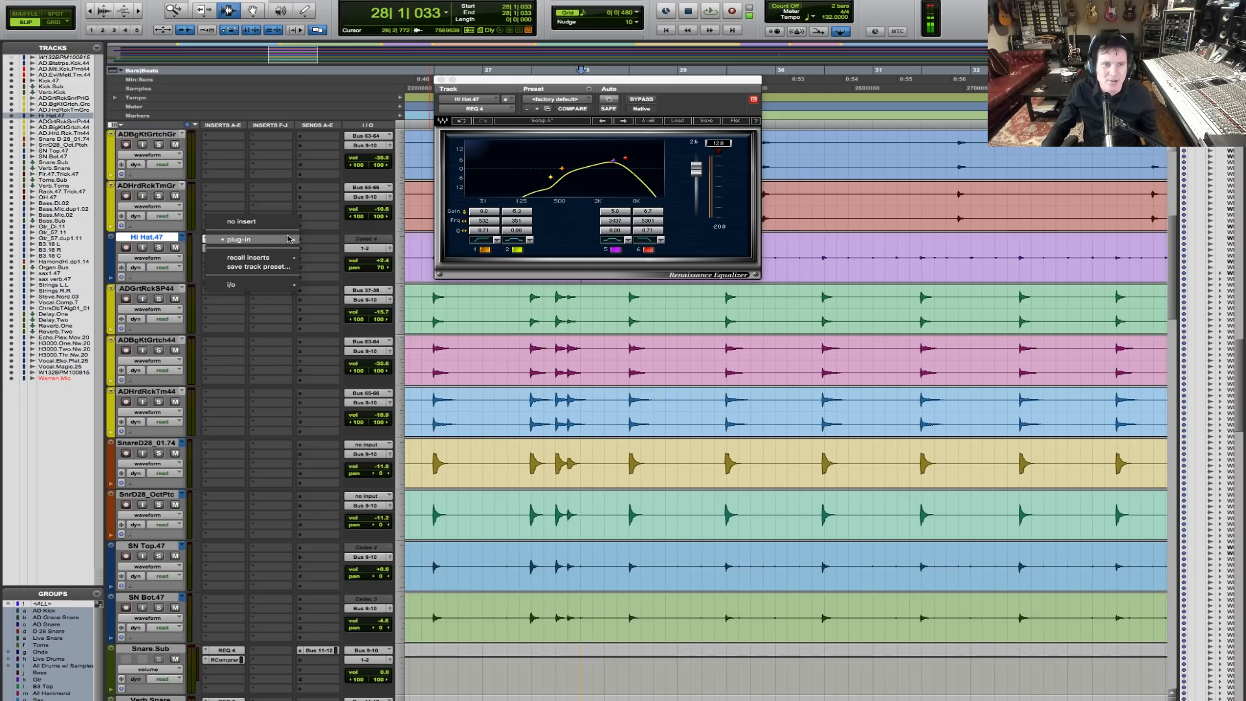
Step: Replace the REQ 4 on Hi Hat.47 with the mono REQ 6 and adjust its sixth band
{"action": "mouse_move", "coordinate": [289, 239]}
{"action": "mouse_move", "coordinate": [327, 242]}
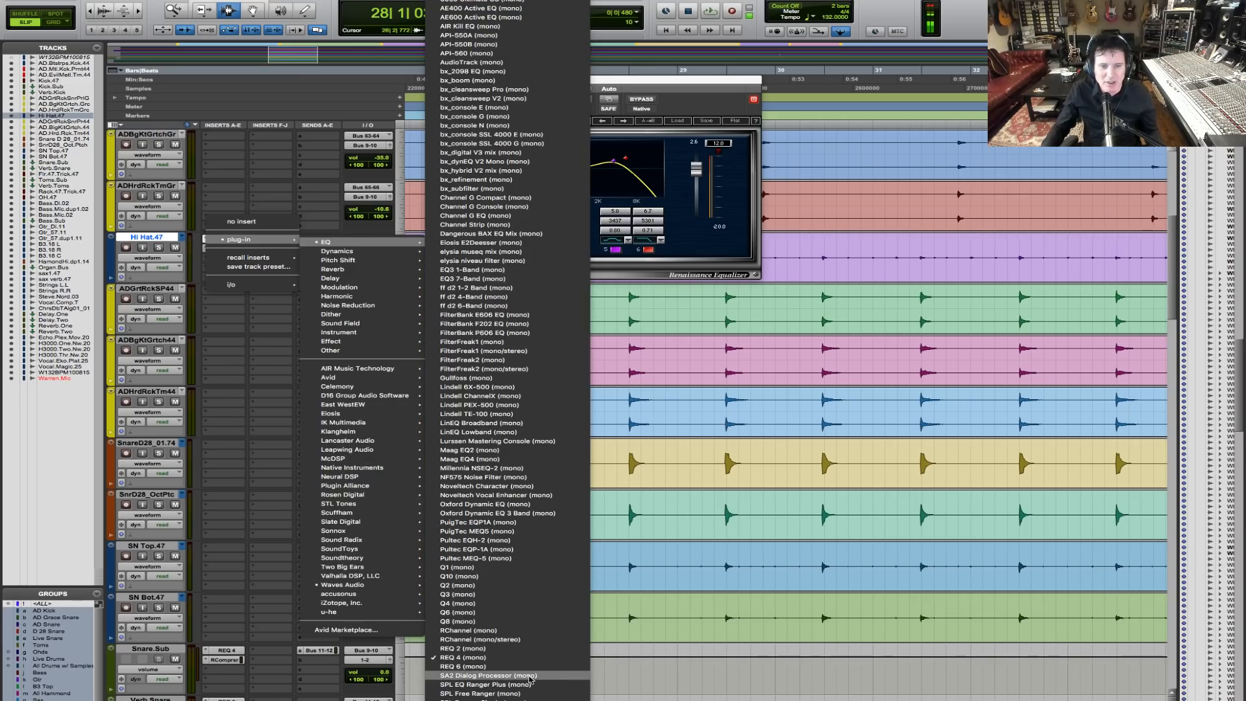
{"action": "left_click", "coordinate": [463, 666]}
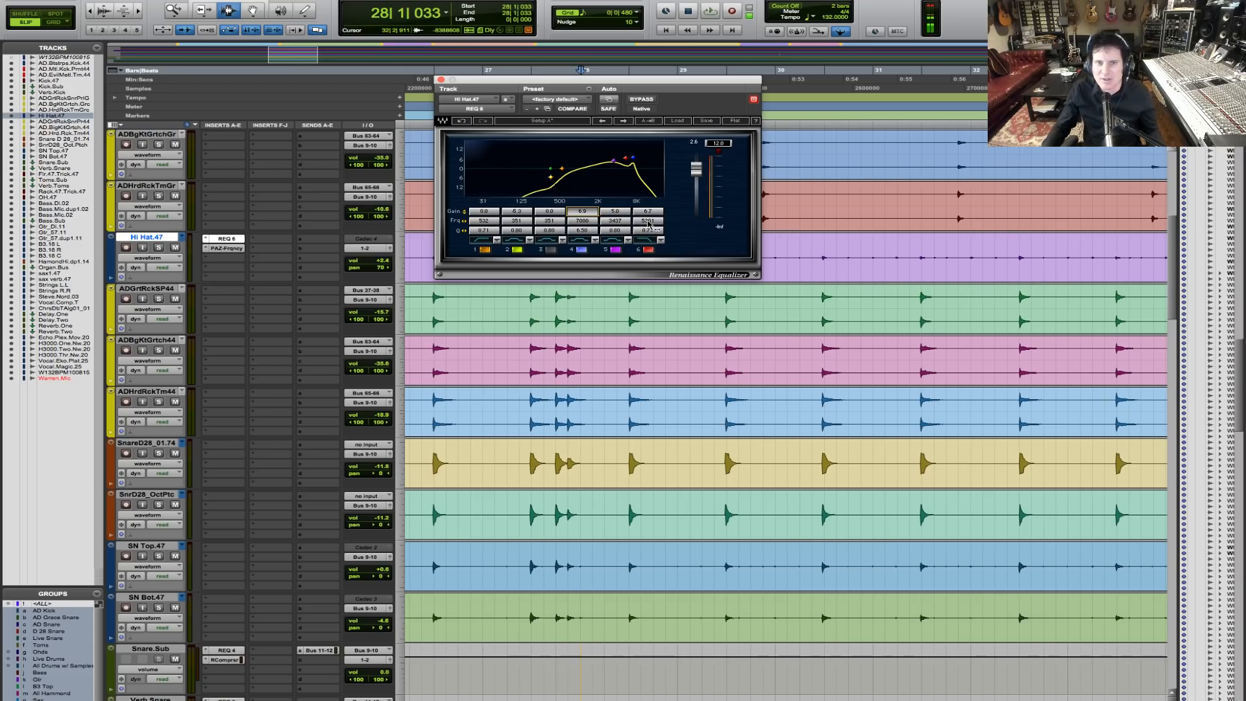
{"action": "left_click_drag", "start_coordinate": [649, 233], "coordinate": [649, 229]}
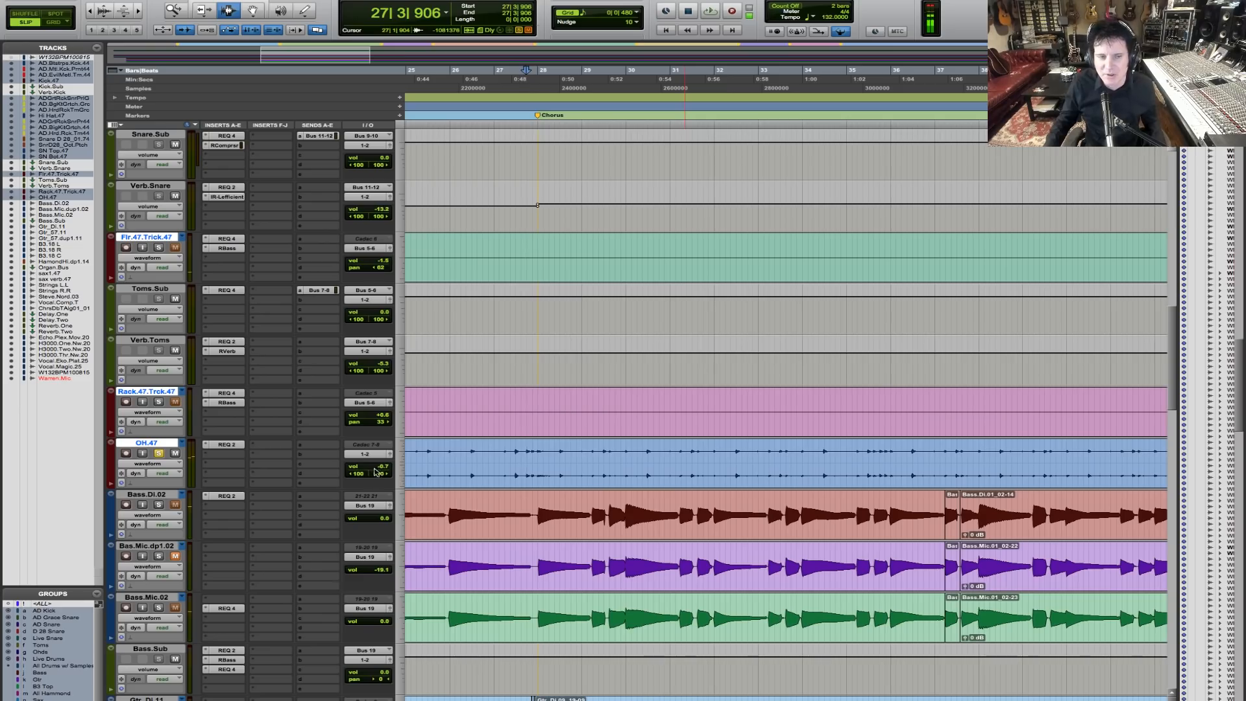
Step: Raise the OH.47 track's volume to +2.4 dB and play from bar 25 beat 3 into the first chorus
{"action": "left_click", "coordinate": [376, 468]}
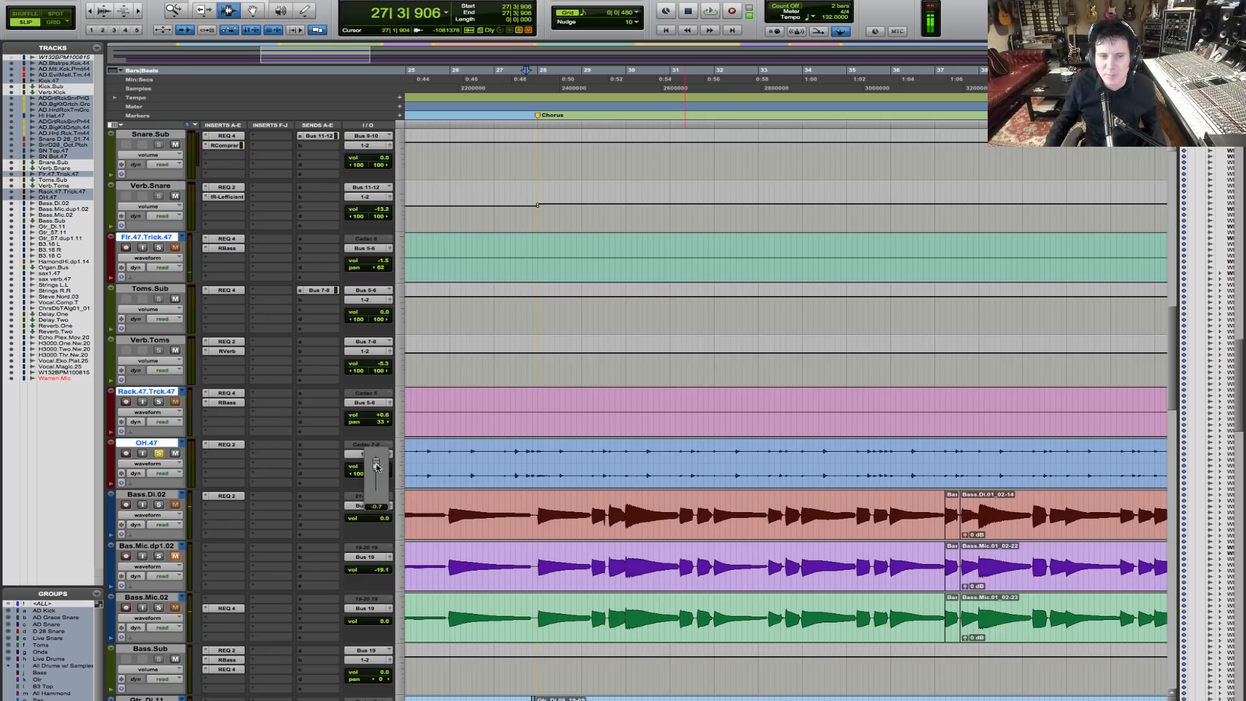
{"action": "left_click_drag", "start_coordinate": [376, 464], "coordinate": [376, 463]}
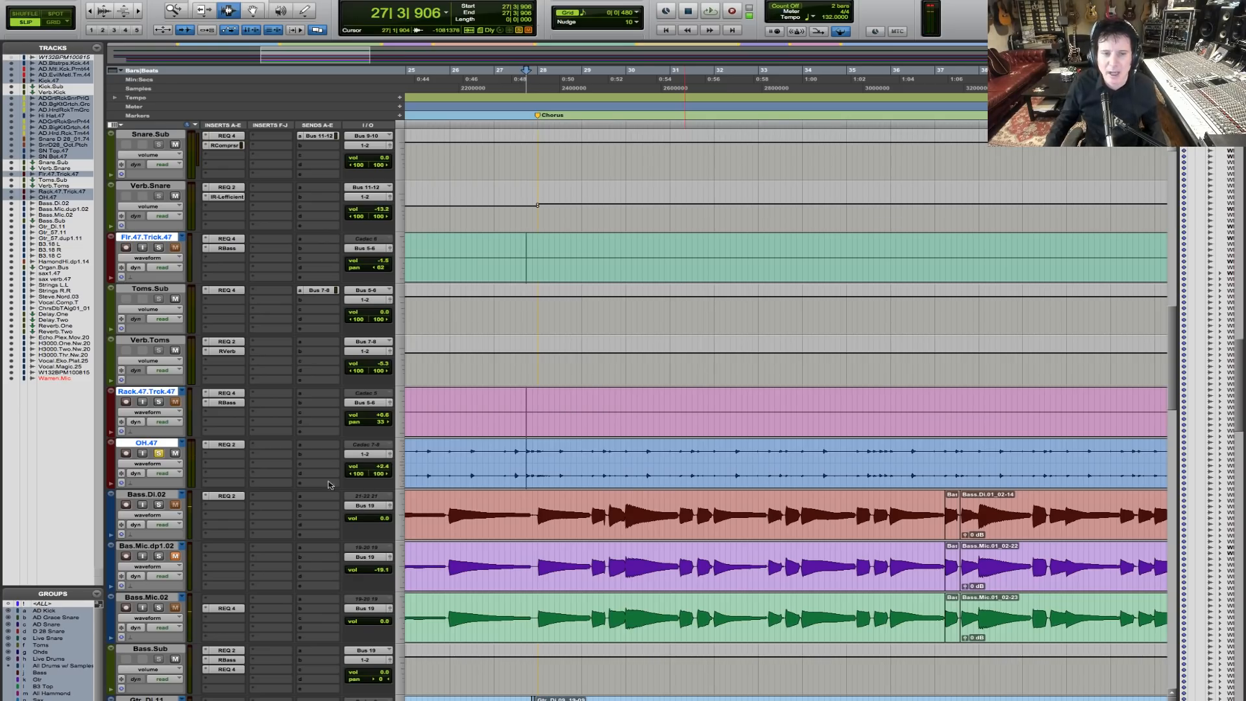
{"action": "left_click", "coordinate": [428, 447]}
{"action": "key", "text": "space"}
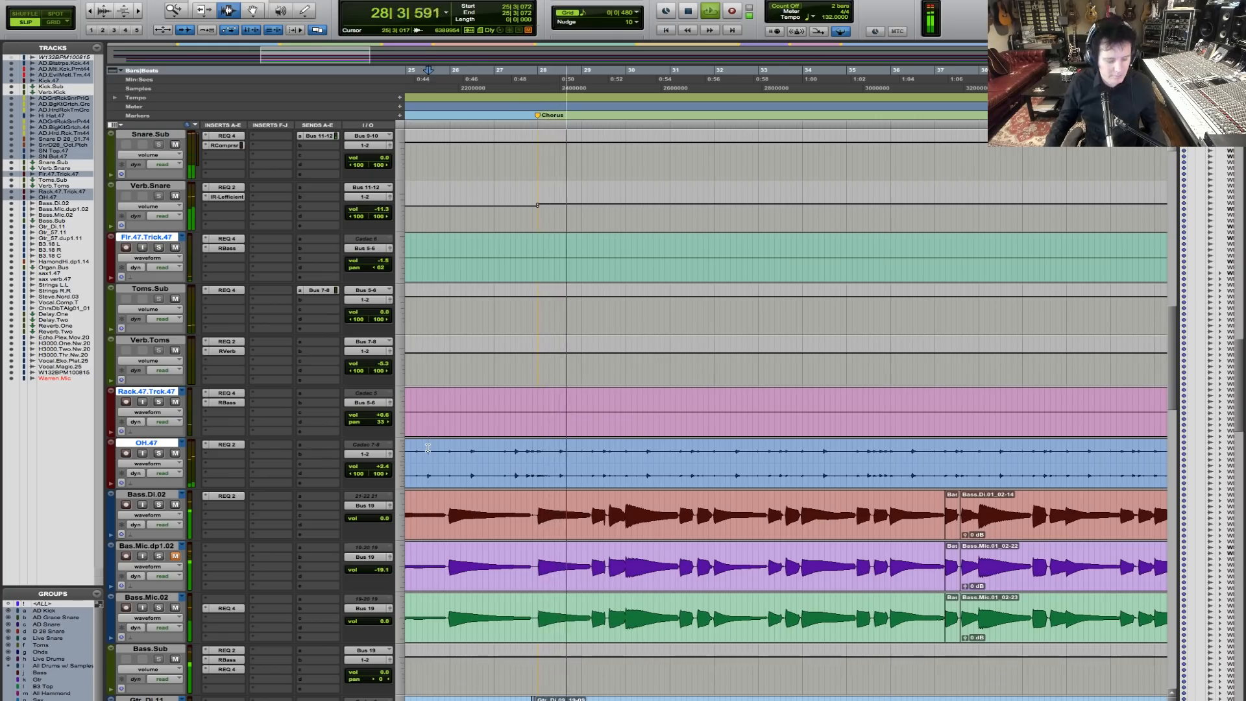
Step: Play from bar 25 beat 3 into the first chorus, inspect the REQ 2 on OH.47, and close it
{"action": "key", "text": "r"}
{"action": "key", "text": "r"}
{"action": "key", "text": "space"}
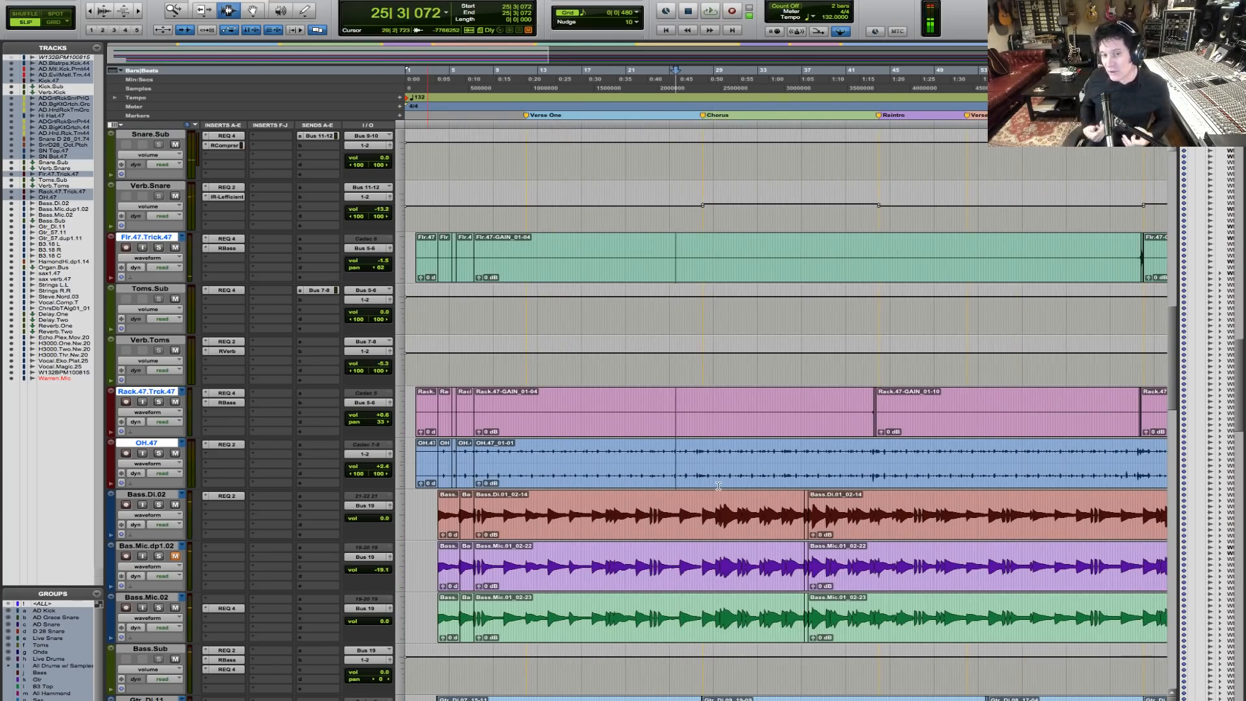
{"action": "key", "text": "space"}
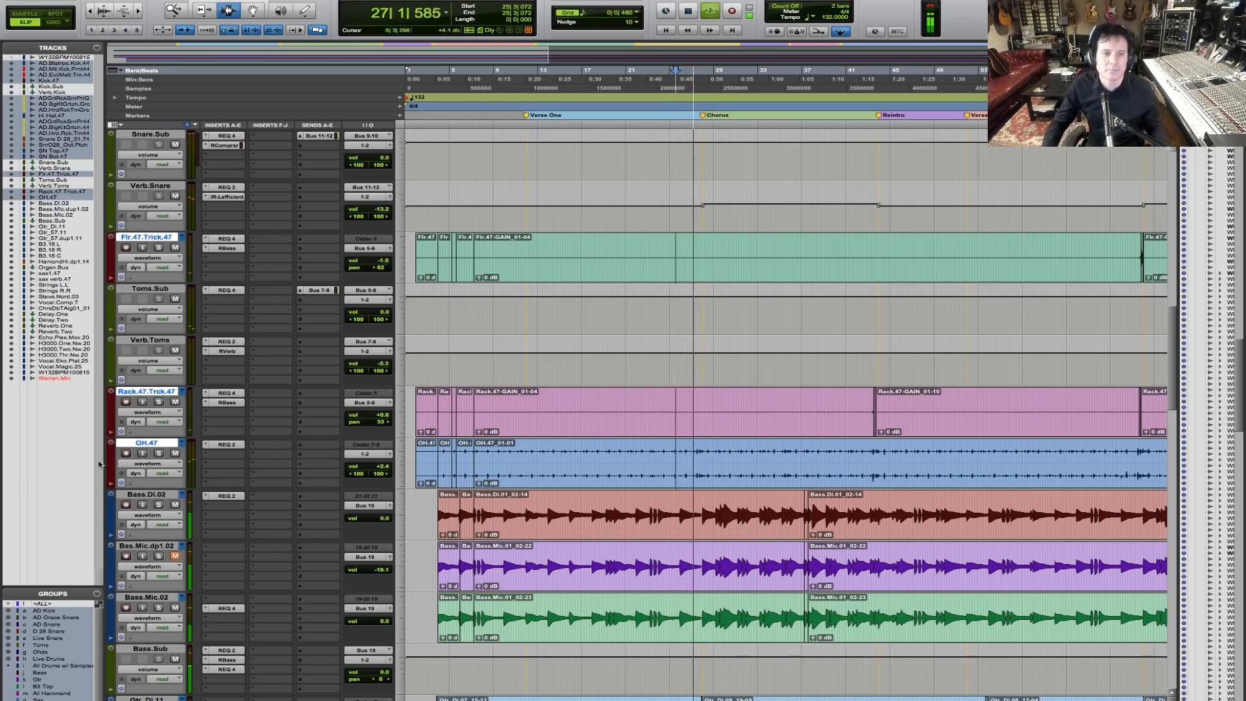
{"action": "left_click", "coordinate": [227, 444]}
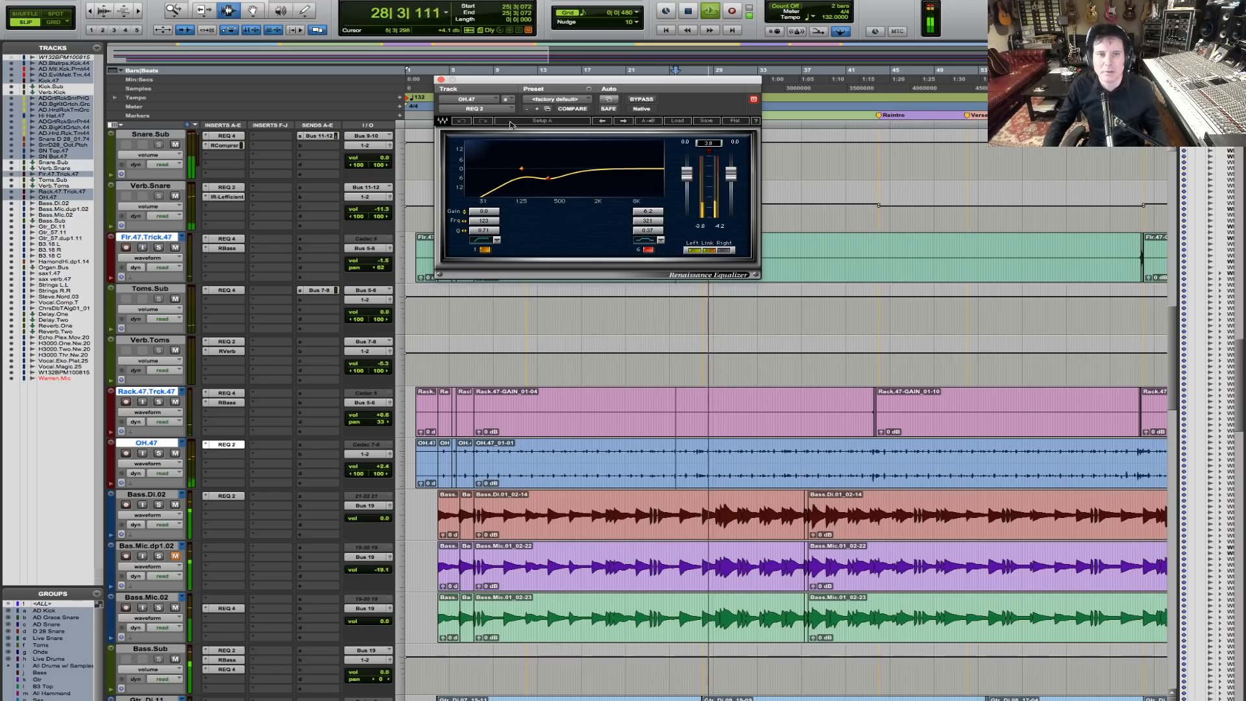
{"action": "key", "text": "space"}
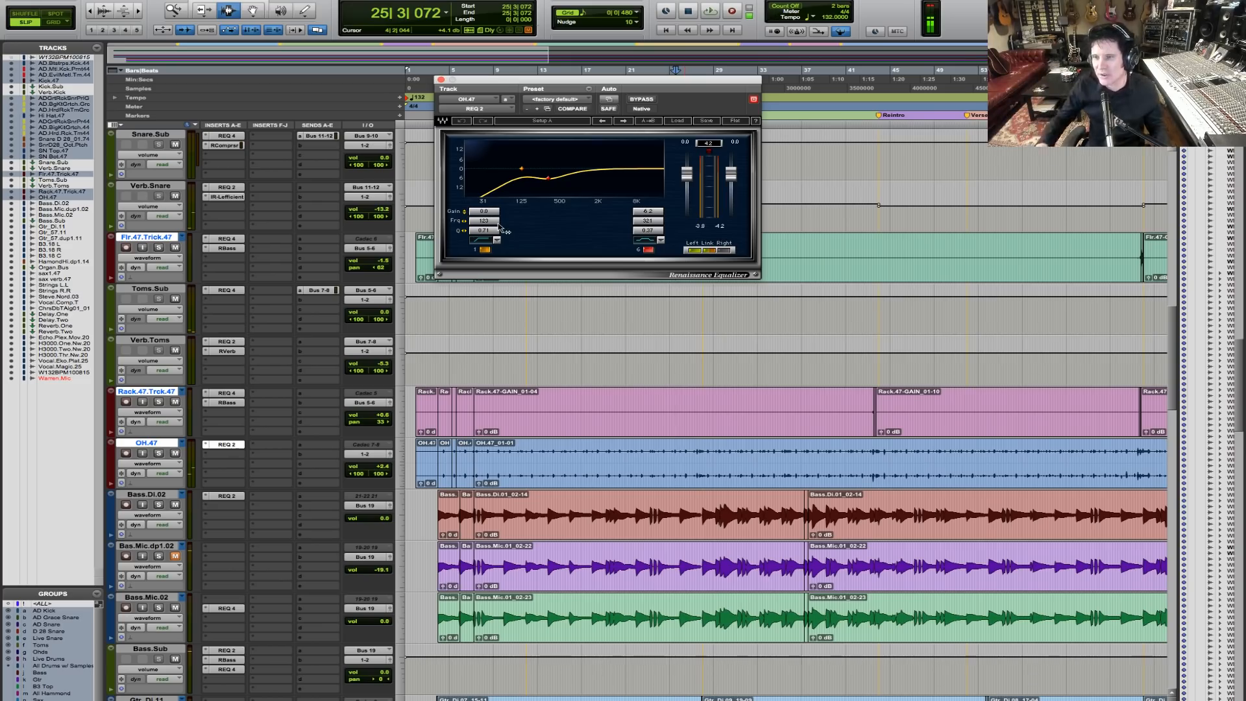
{"action": "left_click", "coordinate": [441, 79]}
{"action": "left_click", "coordinate": [465, 79]}
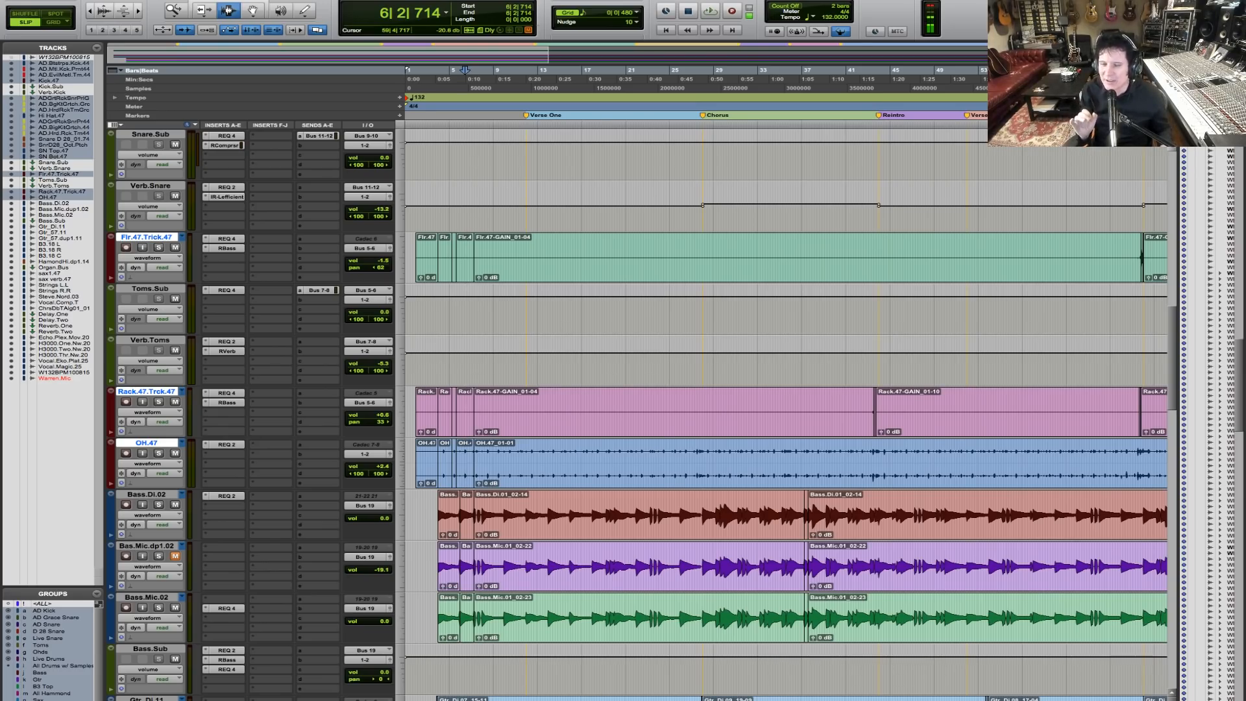
Step: Examine the three bass tracks' clip edits across the arrangement, focusing on the Solo, Br Ch and last Chorus sections
{"action": "left_click", "coordinate": [426, 462]}
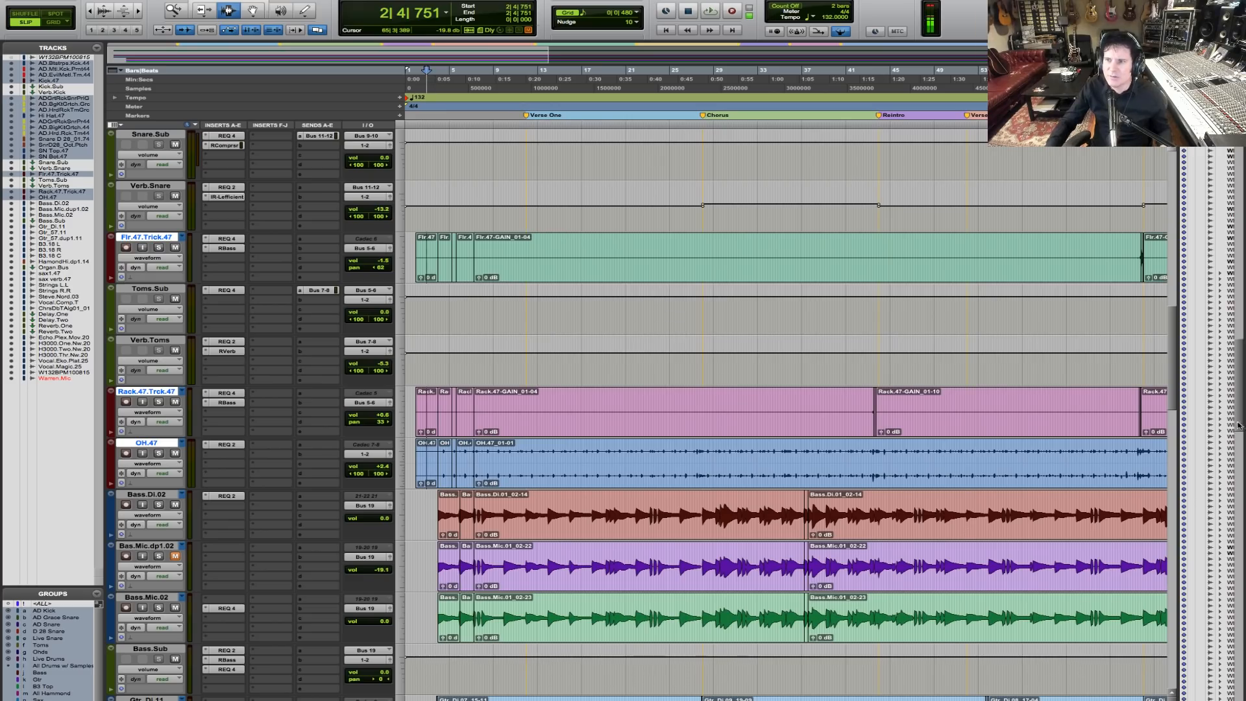
{"action": "left_click", "coordinate": [436, 506]}
{"action": "left_click", "coordinate": [436, 506]}
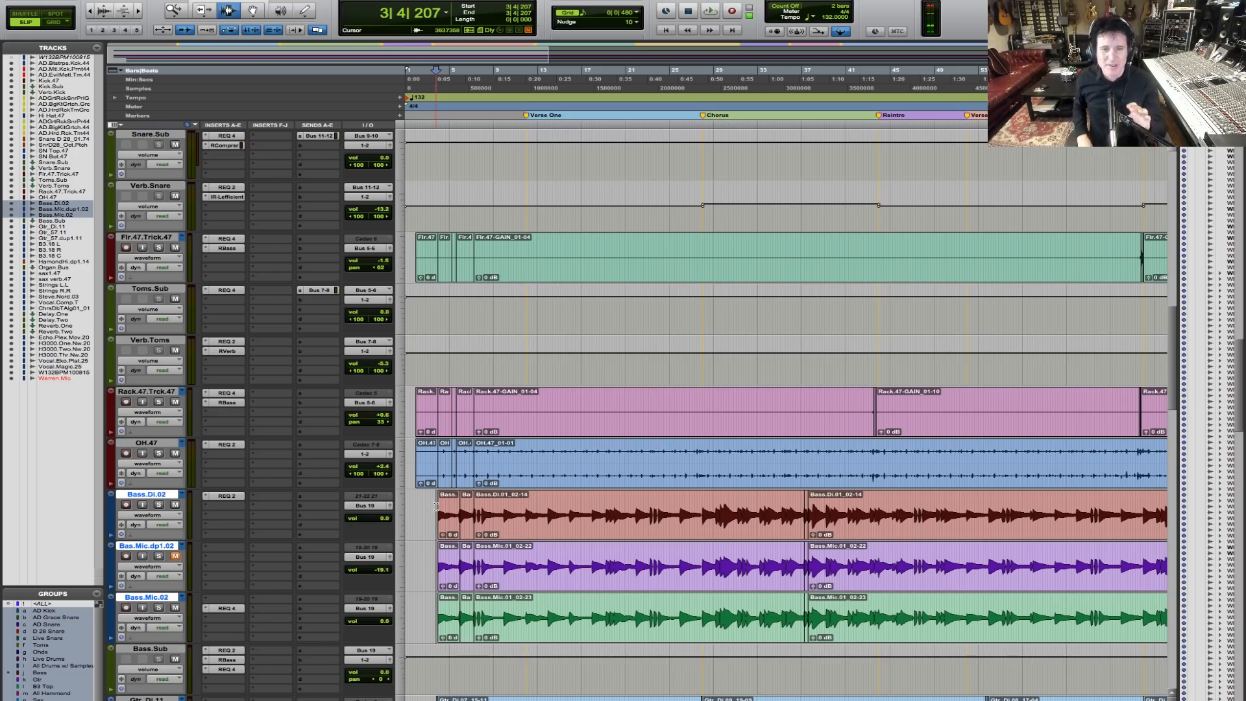
{"action": "key", "text": "r"}
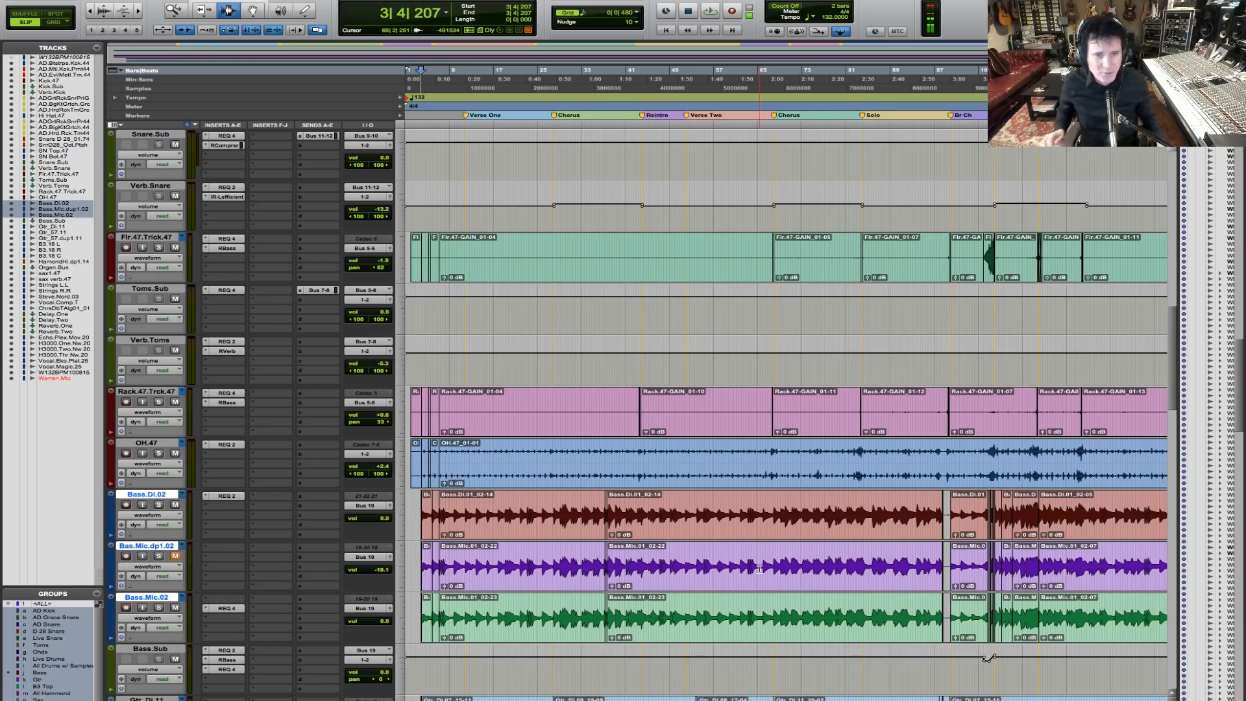
{"action": "key", "text": "r"}
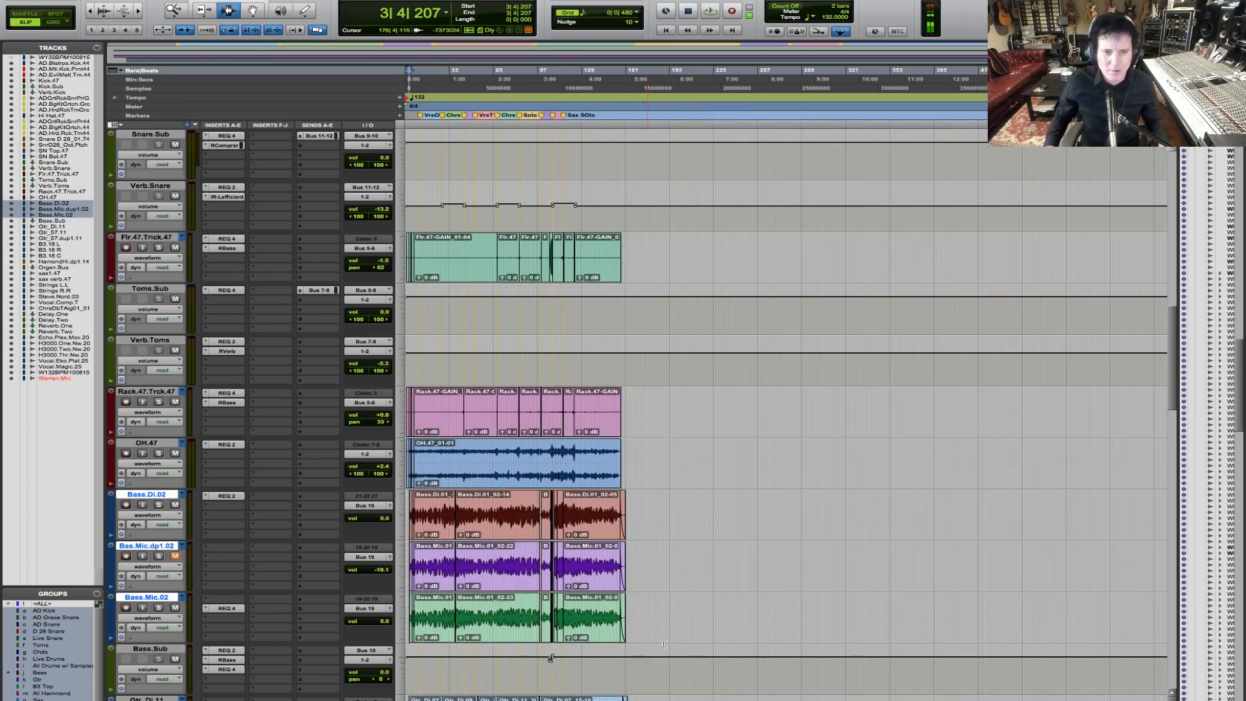
{"action": "key", "text": "t"}
{"action": "left_click", "coordinate": [745, 572]}
{"action": "left_click", "coordinate": [746, 544]}
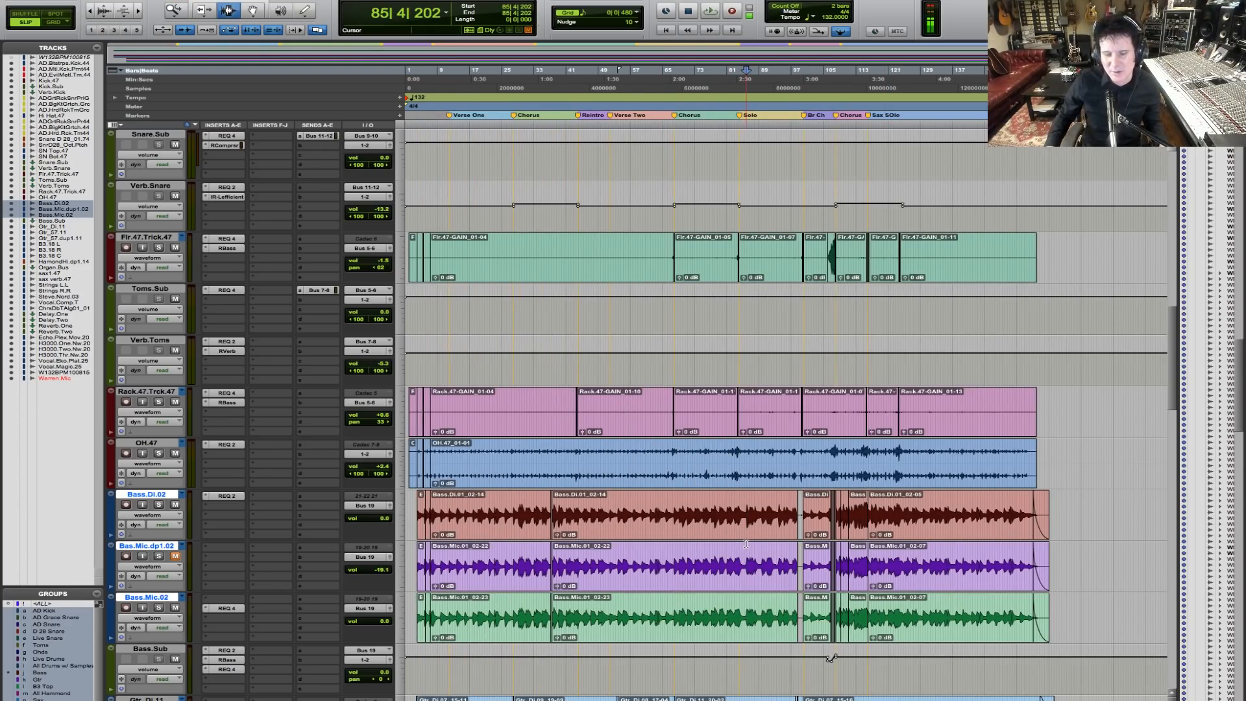
{"action": "key", "text": "F5"}
{"action": "left_click_drag", "start_coordinate": [721, 533], "coordinate": [864, 532]}
{"action": "key", "text": "r"}
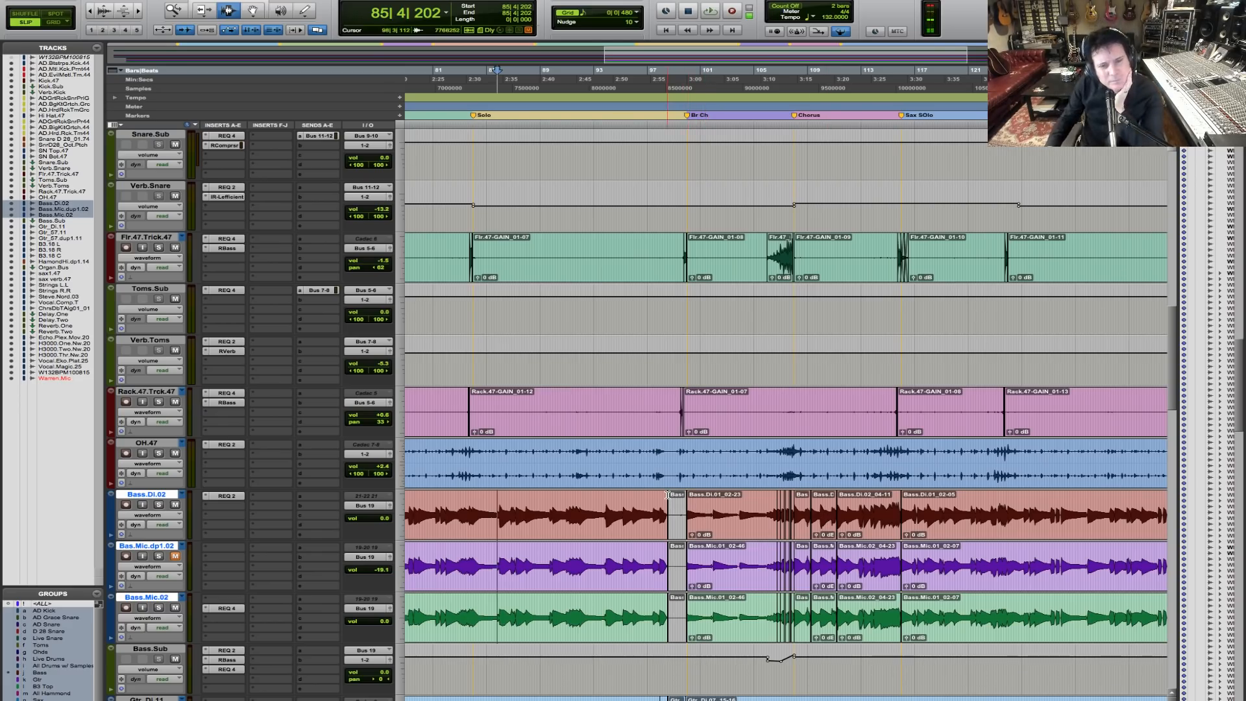
Step: Play from bar 95 beat 4 through the transition into the Br Ch section to check the mix
{"action": "left_click", "coordinate": [631, 505]}
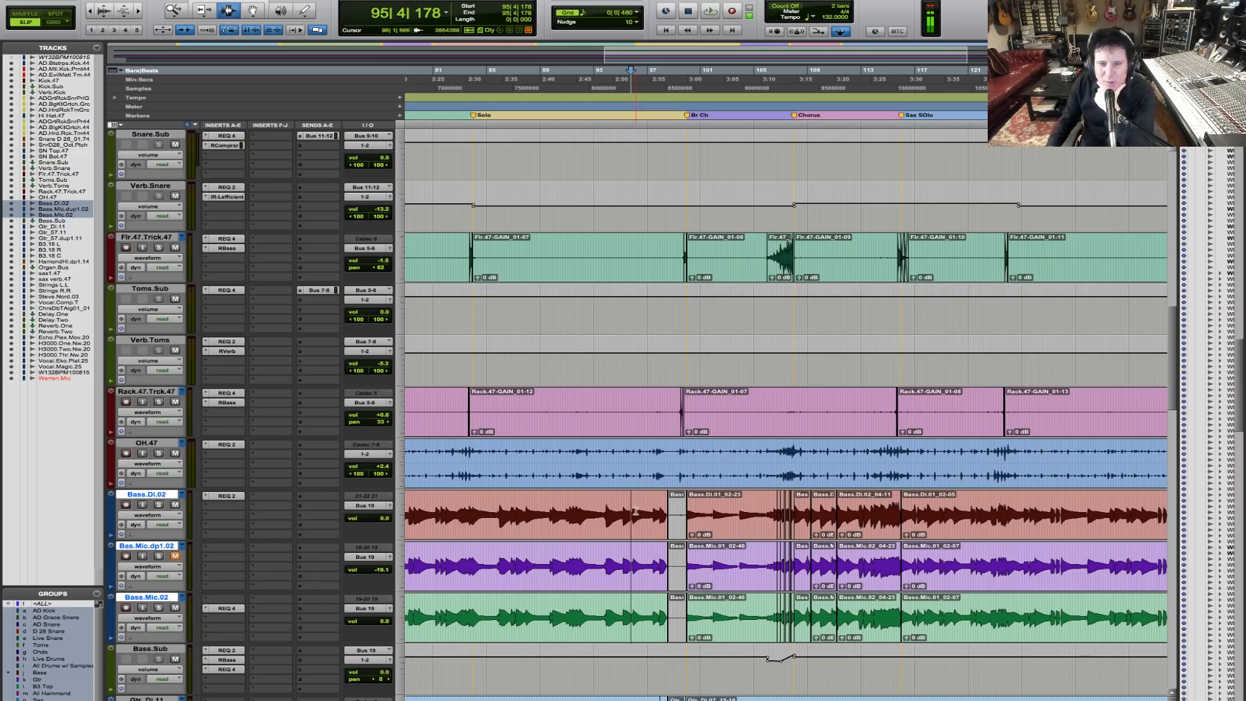
{"action": "left_click", "coordinate": [632, 506]}
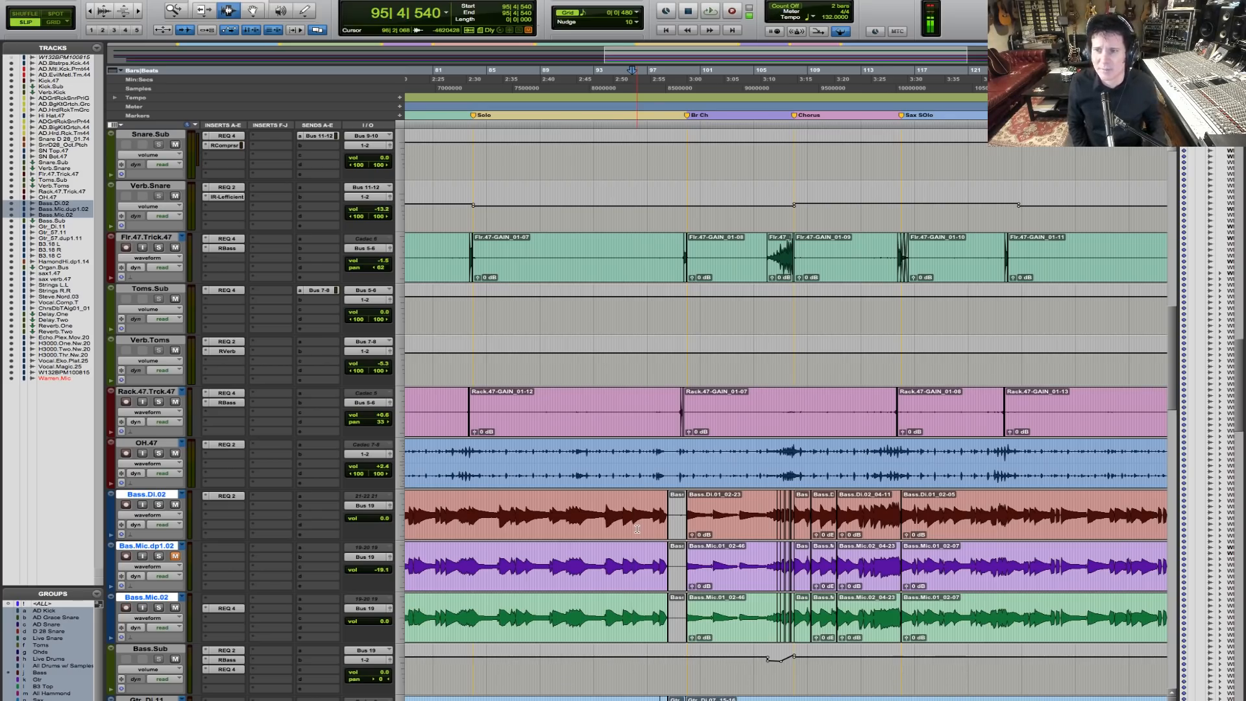
{"action": "key", "text": "r"}
{"action": "key", "text": "r"}
{"action": "key", "text": "r"}
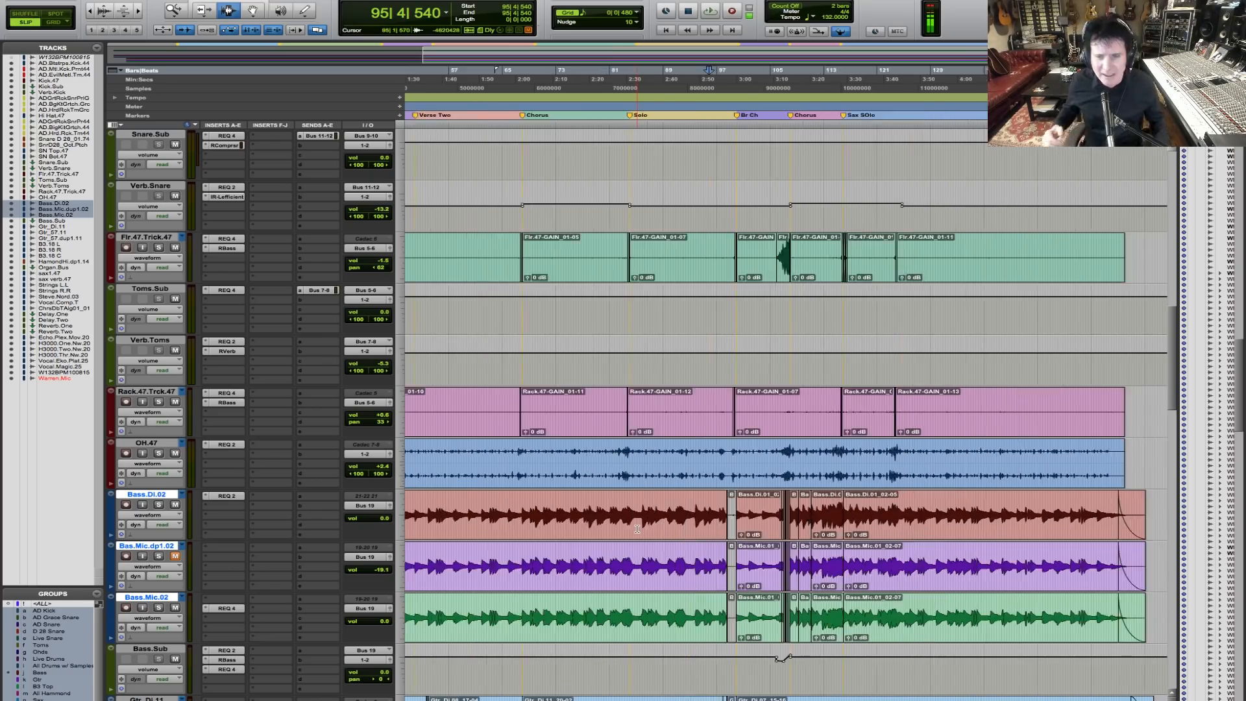
{"action": "key", "text": "F5"}
{"action": "left_click_drag", "start_coordinate": [714, 453], "coordinate": [2, 452]}
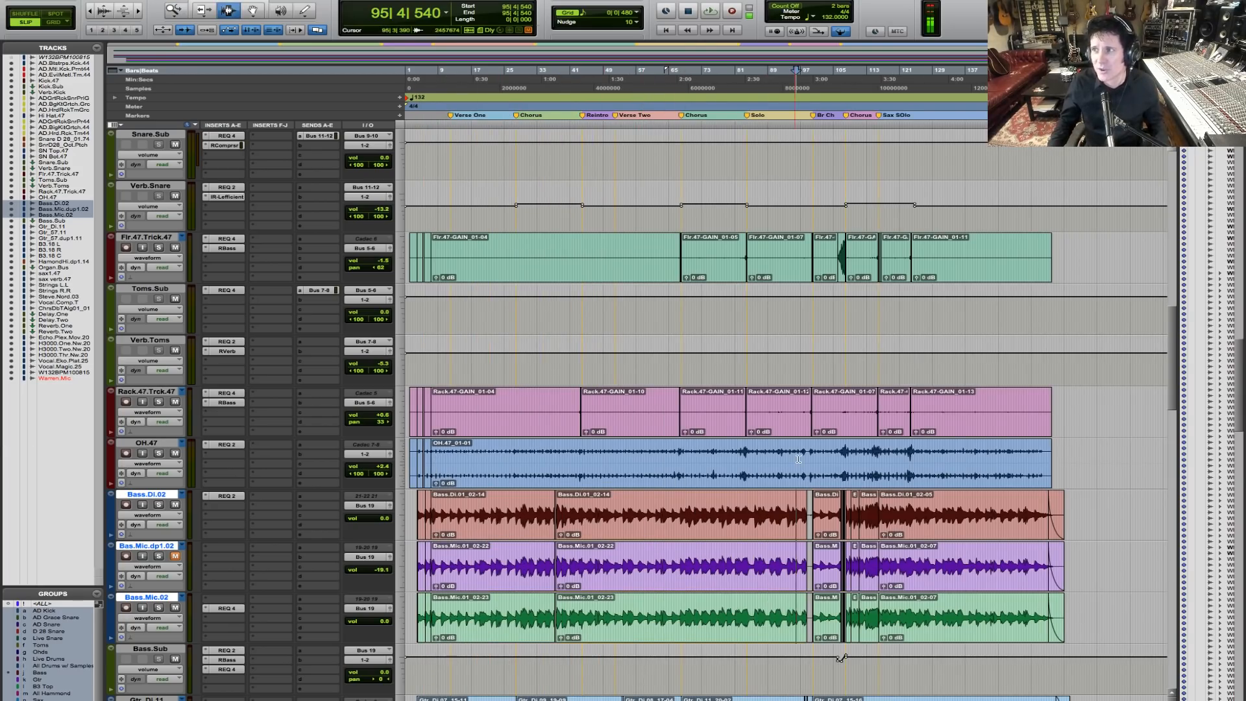
{"action": "key", "text": "space"}
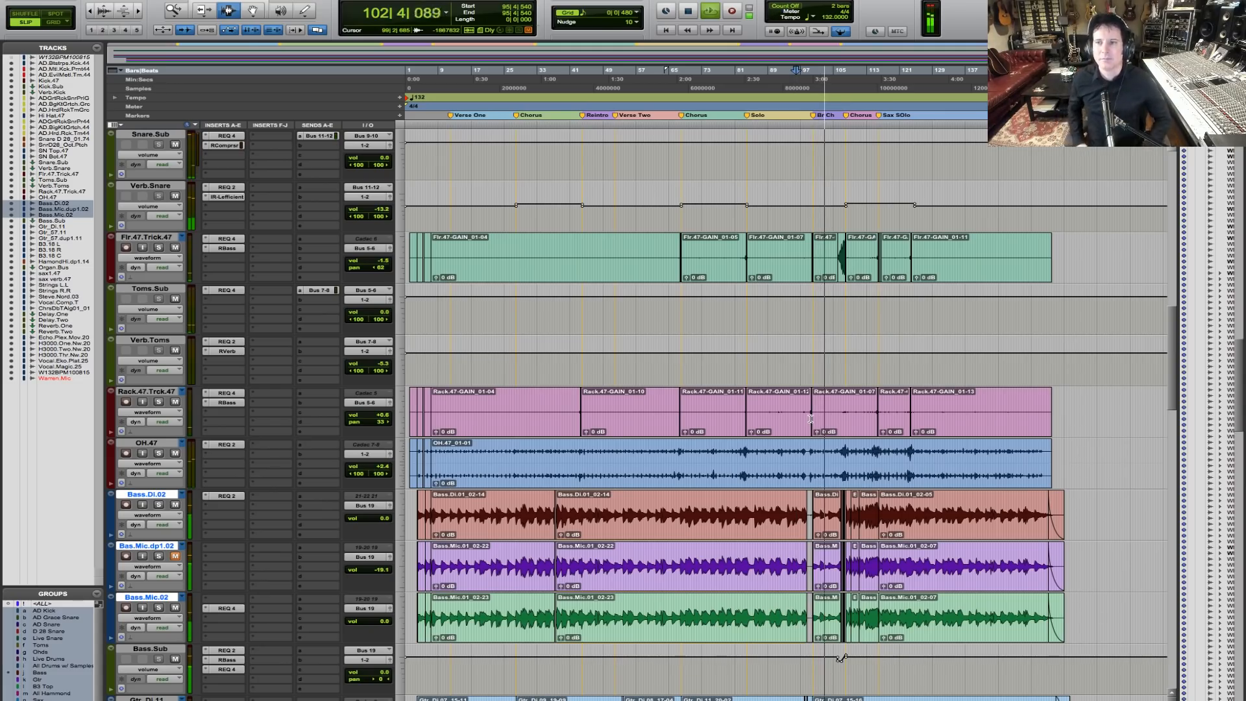
{"action": "key", "text": "F5"}
{"action": "left_click_drag", "start_coordinate": [731, 468], "coordinate": [1016, 474]}
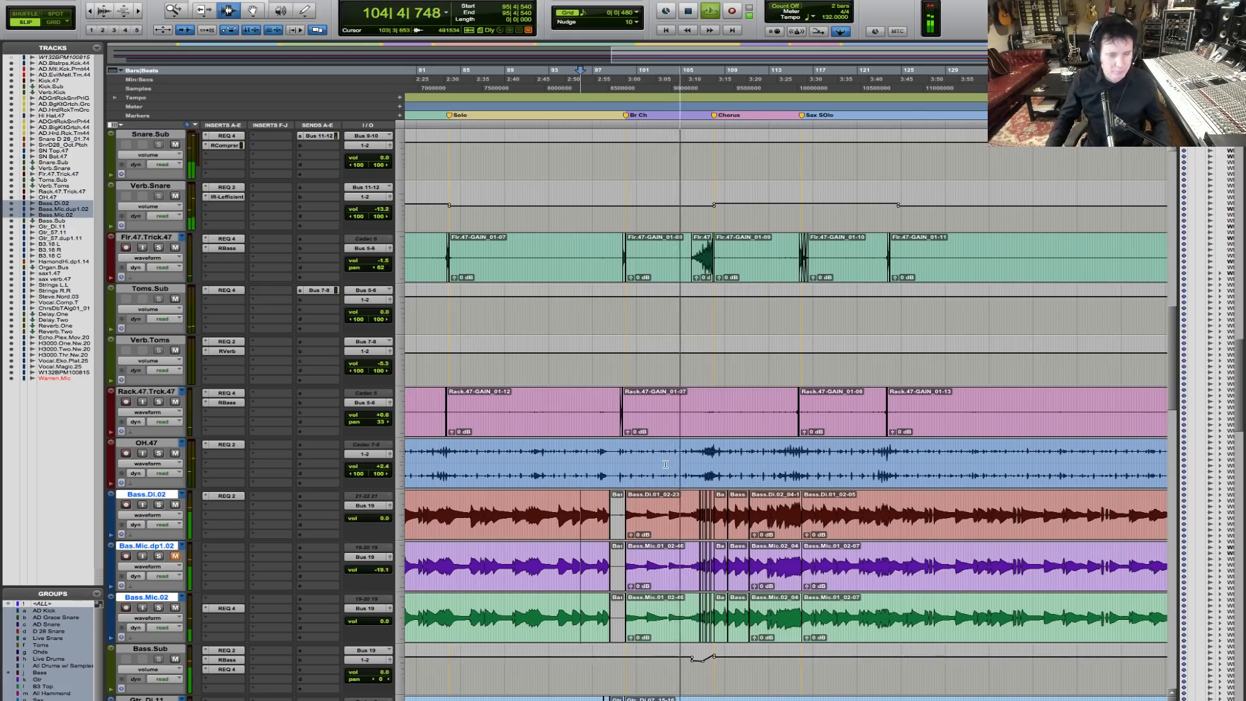
Step: Restart playback from bar 79 beat 1 to hear the guitar going into the Solo section
{"action": "key", "text": "r"}
{"action": "key", "text": "r"}
{"action": "key", "text": "F5"}
{"action": "left_click_drag", "start_coordinate": [549, 587], "coordinate": [802, 590]}
{"action": "key", "text": "space"}
{"action": "left_click", "coordinate": [615, 595]}
{"action": "left_click", "coordinate": [620, 567]}
{"action": "scroll", "coordinate": [623, 552], "scroll_direction": "down", "scroll_amount": 10}
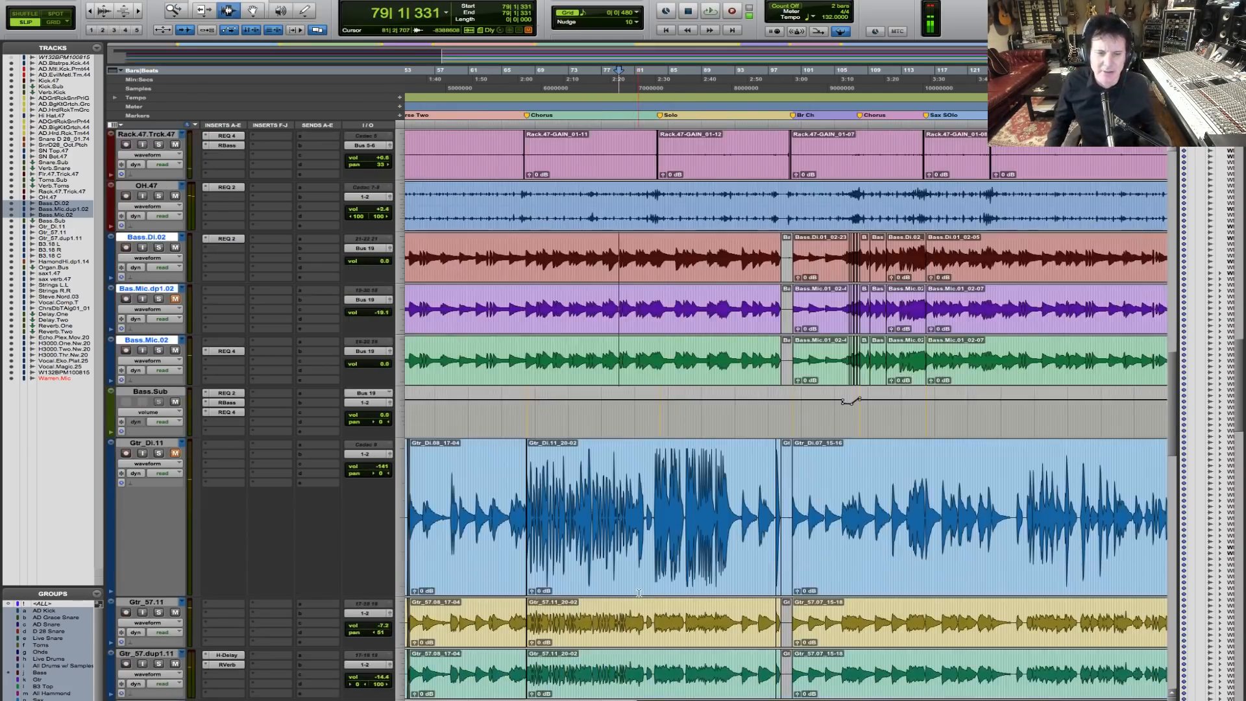
{"action": "key", "text": "space"}
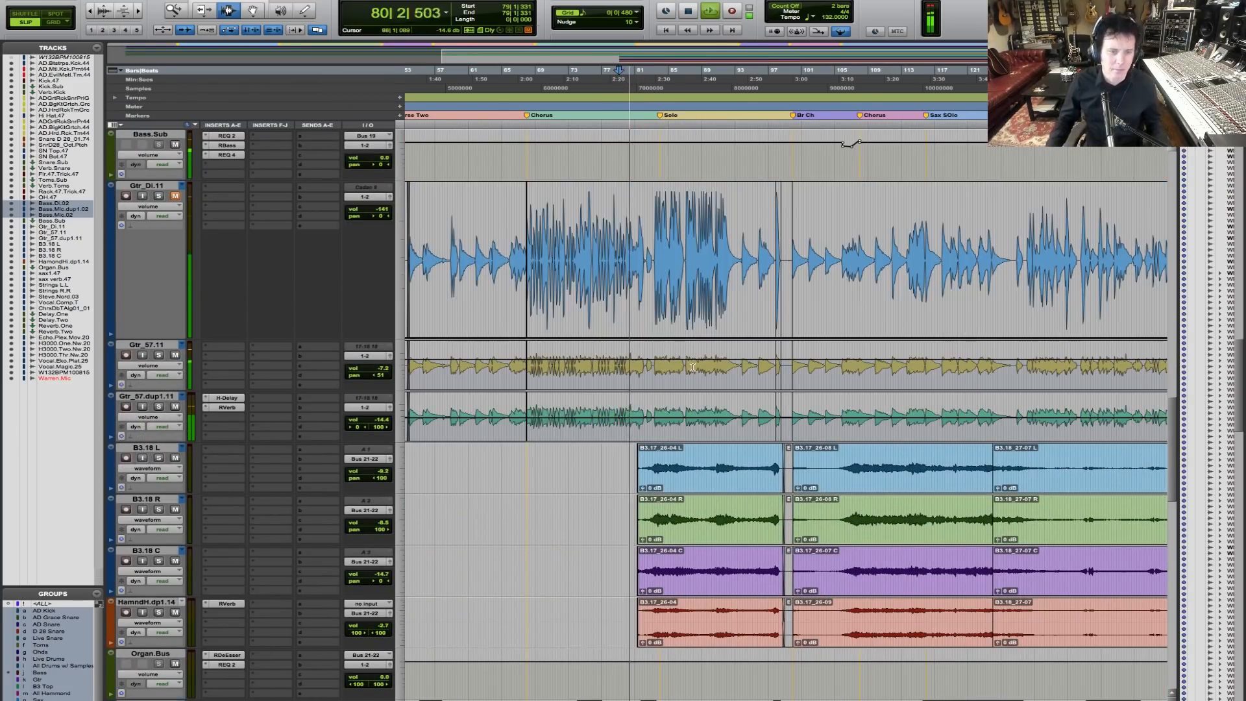
Step: Raise the Gtr_57.11 and Gtr_57.dup1.11 volume automation by 3.4 dB from bar 83 beat 2 to bar 91 beat 4
{"action": "key", "text": "r"}
{"action": "key", "text": "r"}
{"action": "key", "text": "F5"}
{"action": "left_click", "coordinate": [520, 364]}
{"action": "left_click_drag", "start_coordinate": [459, 356], "coordinate": [614, 382]}
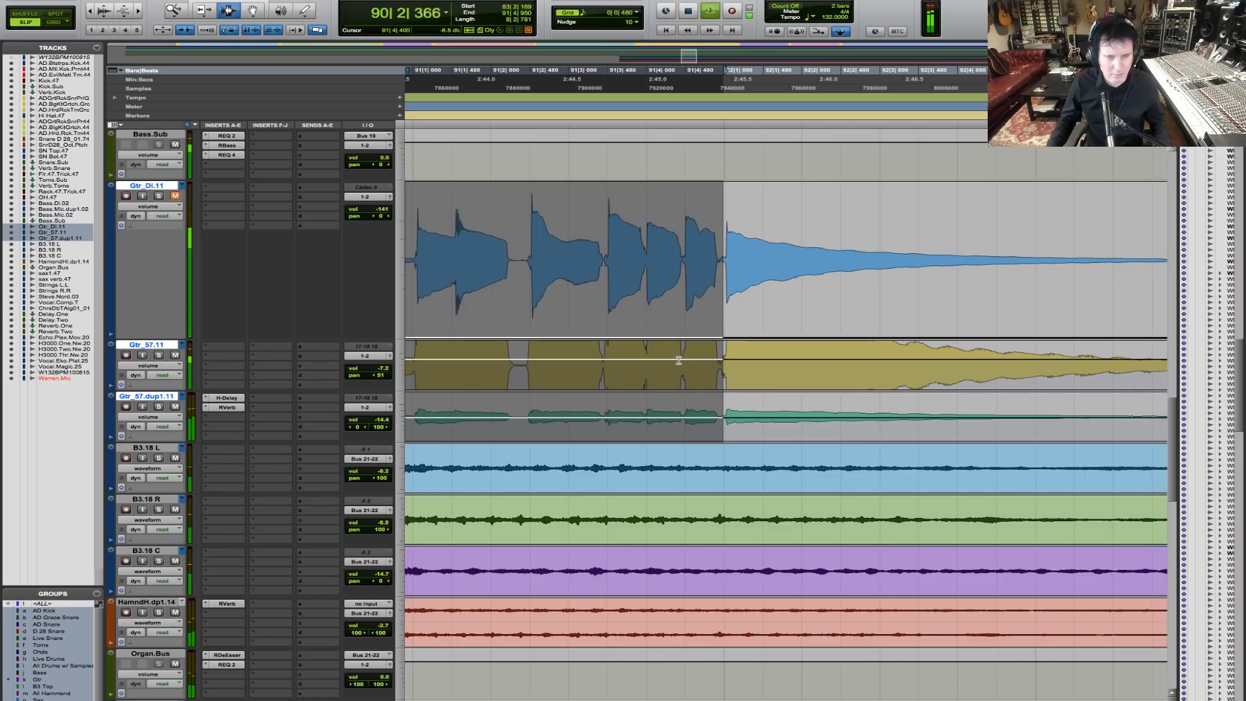
{"action": "key", "text": "r"}
{"action": "key", "text": "r"}
{"action": "key", "text": "r"}
{"action": "key", "text": "r"}
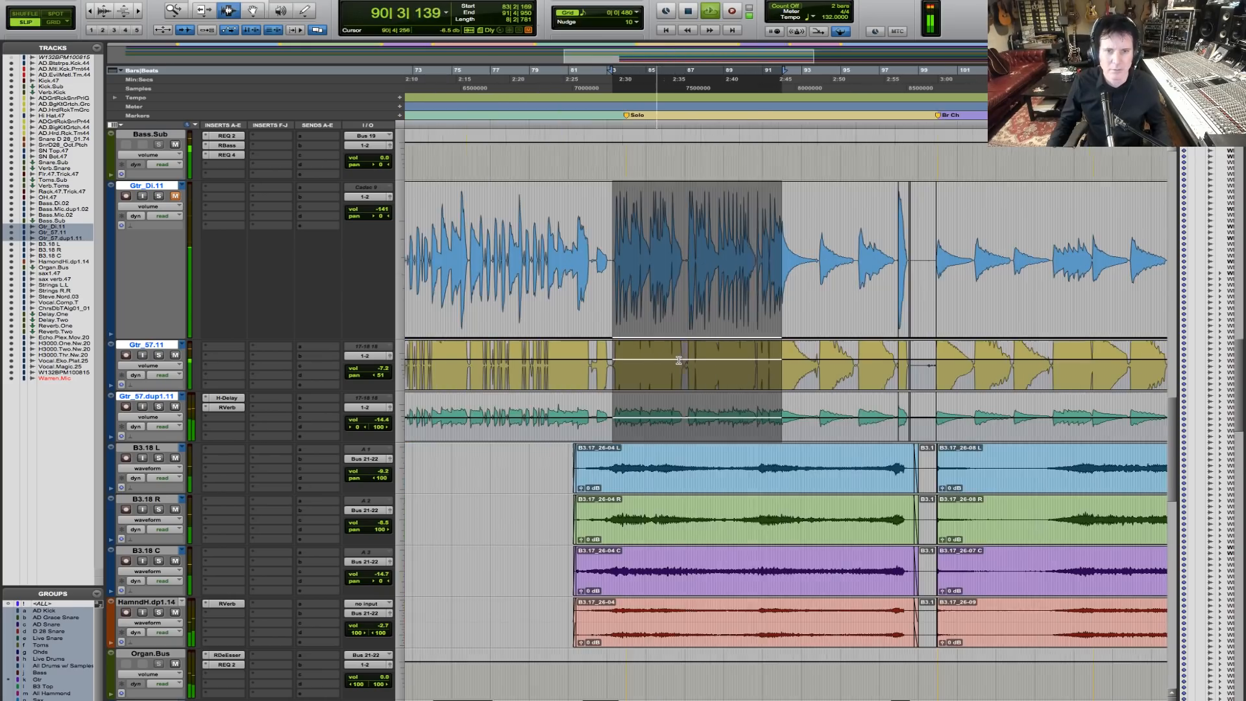
{"action": "key", "text": "F6"}
{"action": "left_click_drag", "start_coordinate": [731, 366], "coordinate": [731, 363]}
{"action": "key", "text": "F7"}
Step: Play from bar 82 beat 3 to check the guitar level through the solo, and stop playback
{"action": "left_click", "coordinate": [597, 369]}
{"action": "key", "text": "space"}
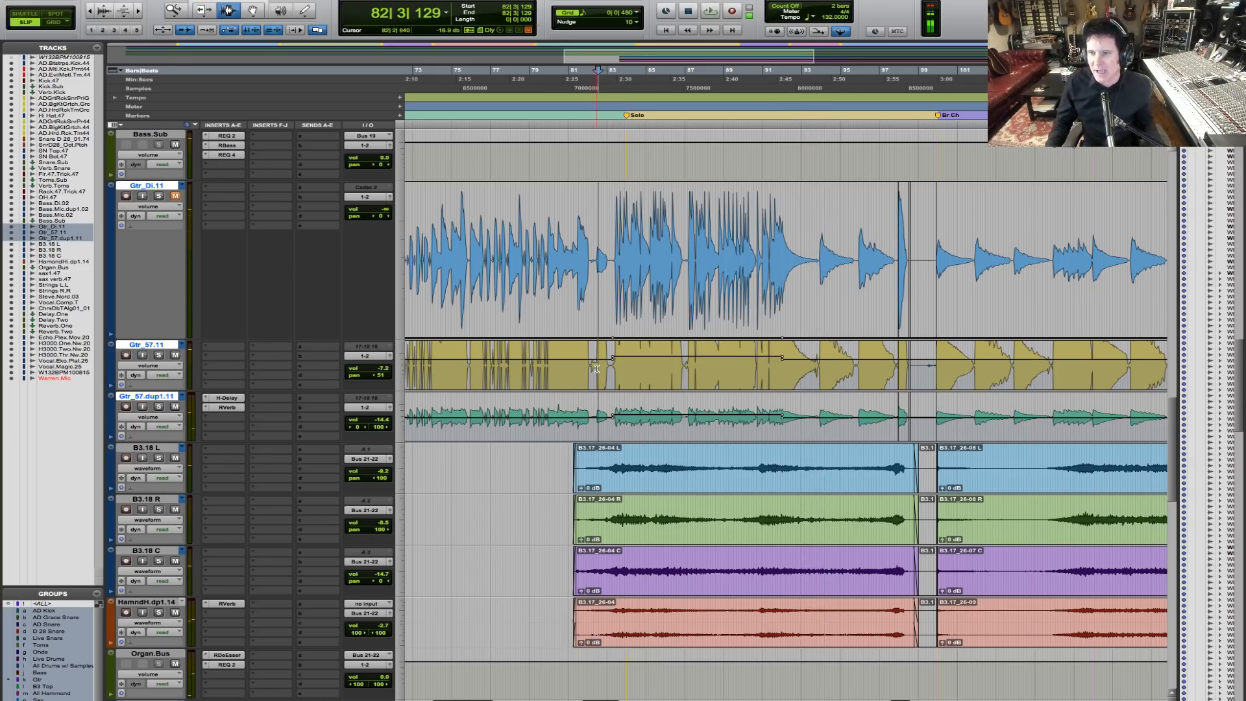
{"action": "key", "text": "space"}
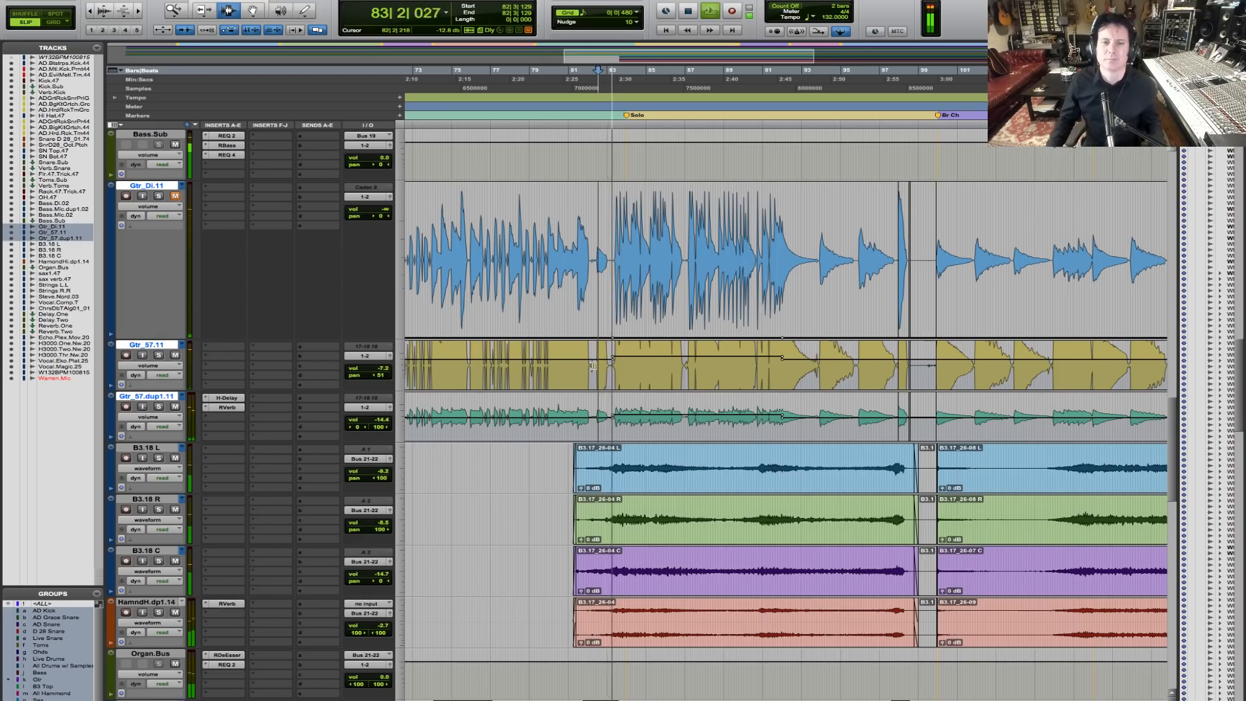
{"action": "key", "text": "F5"}
{"action": "left_click_drag", "start_coordinate": [590, 365], "coordinate": [815, 364]}
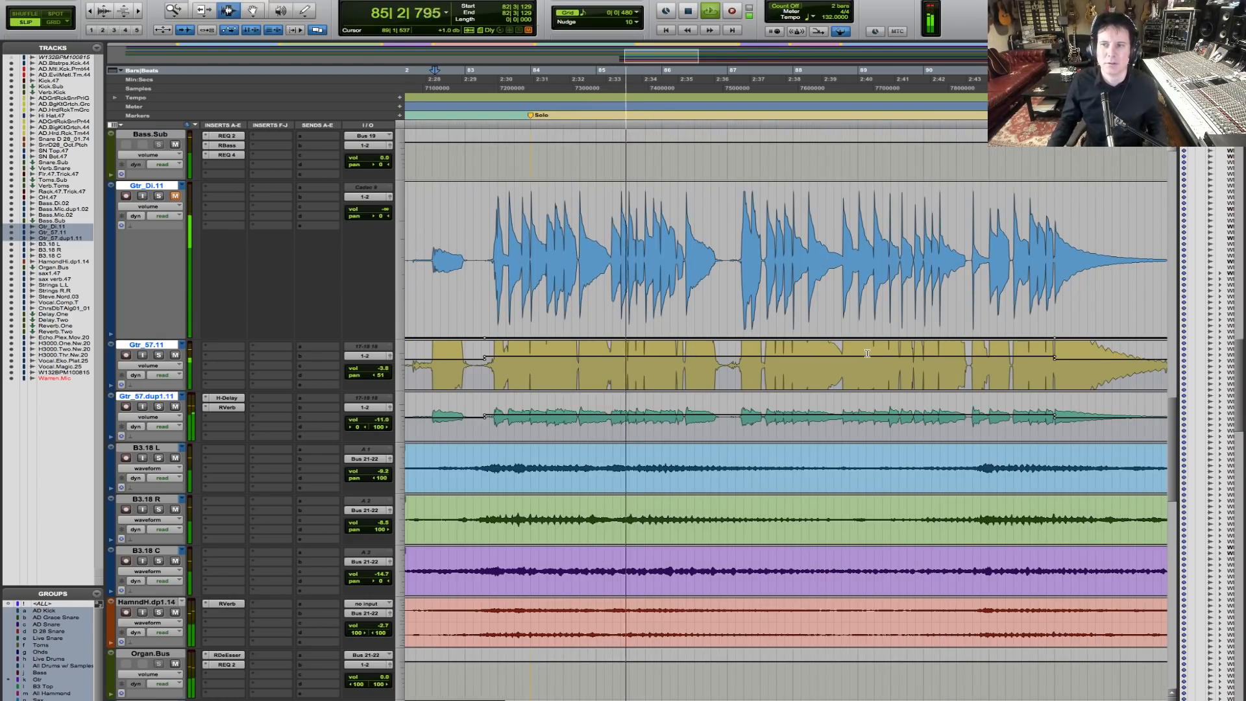
{"action": "key", "text": "space"}
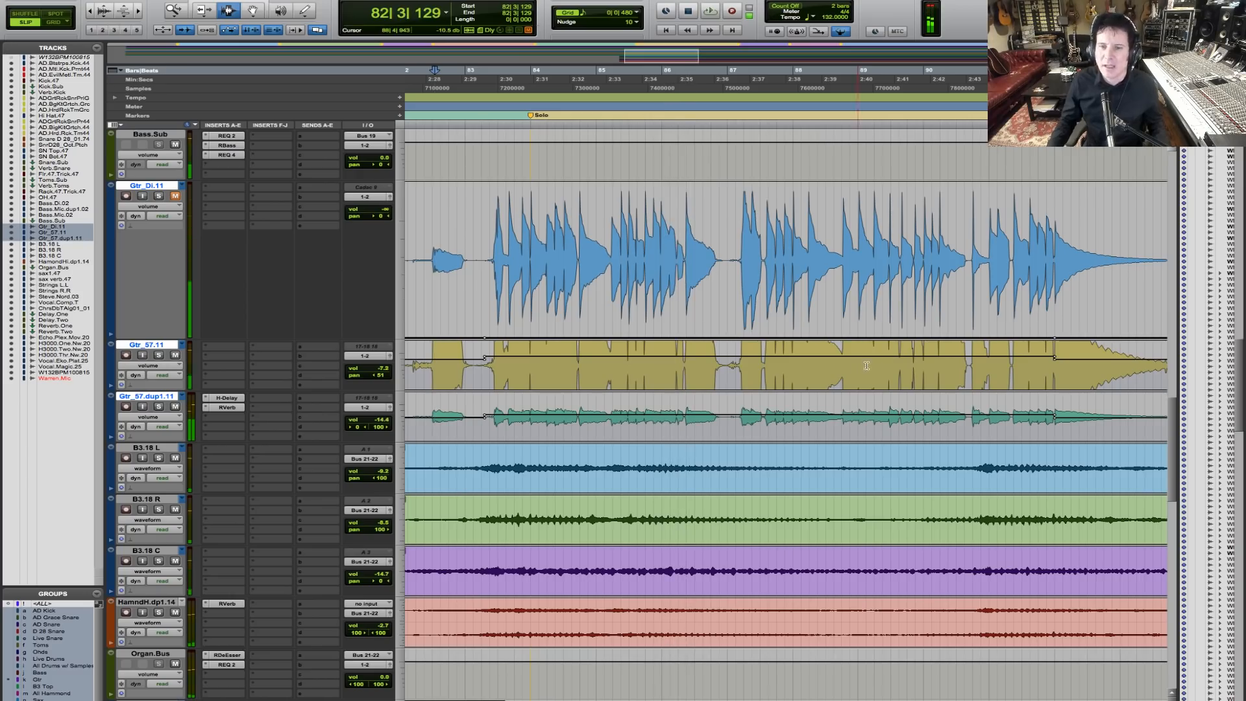
Step: Raise the grouped guitar volume automation over the solo slightly further and play from bar 82 beat 3
{"action": "key", "text": "F6"}
{"action": "left_click_drag", "start_coordinate": [868, 362], "coordinate": [871, 353]}
{"action": "key", "text": "F7"}
{"action": "left_click", "coordinate": [446, 349]}
{"action": "key", "text": "F5"}
{"action": "left_click_drag", "start_coordinate": [435, 364], "coordinate": [899, 373]}
{"action": "key", "text": "space"}
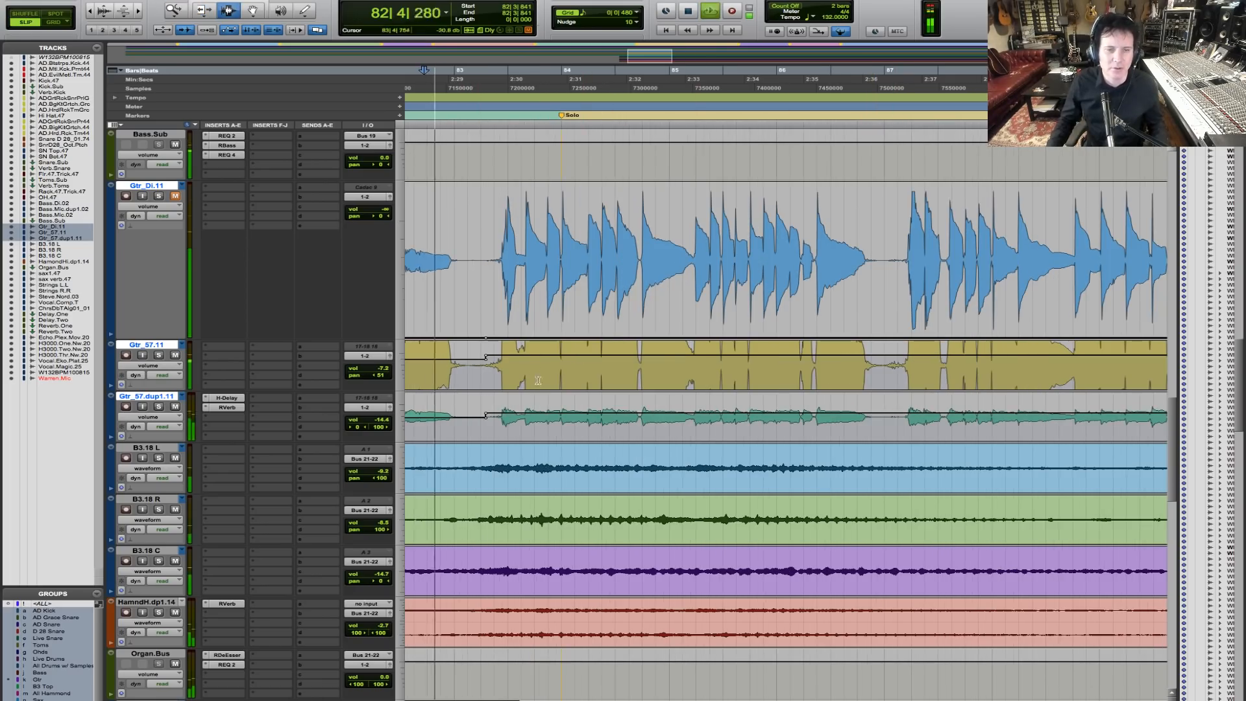
Step: Add a guitar volume breakpoint at bar 84 beat 1 tick 928 and raise the solo's opening phrase before it slightly
{"action": "left_click", "coordinate": [588, 362]}
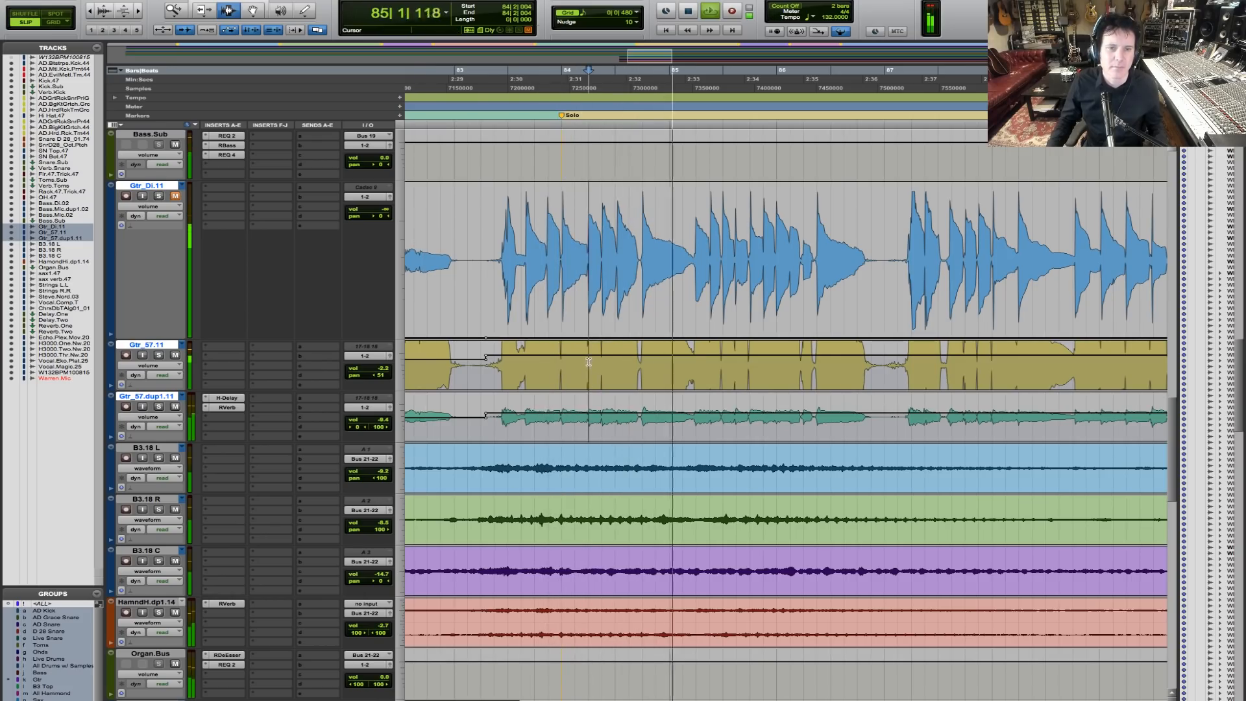
{"action": "key", "text": "space"}
{"action": "key", "text": "ctrl+]"}
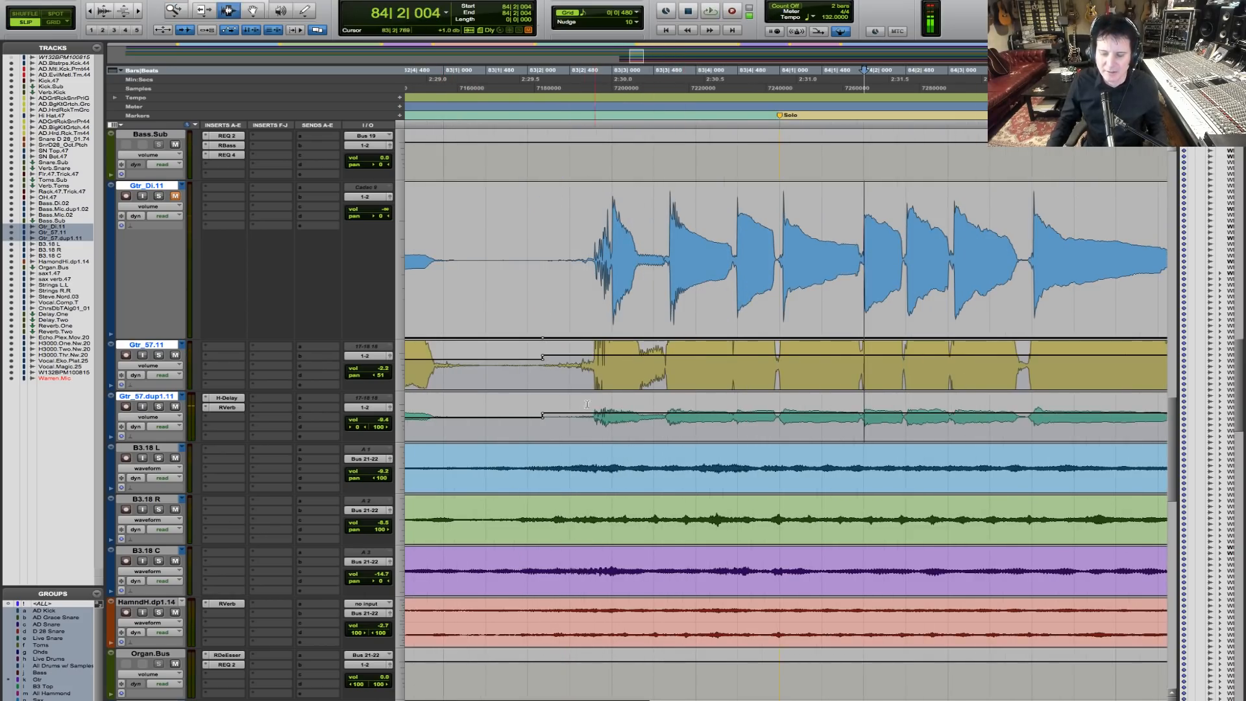
{"action": "left_click", "coordinate": [861, 372]}
{"action": "key", "text": "F8"}
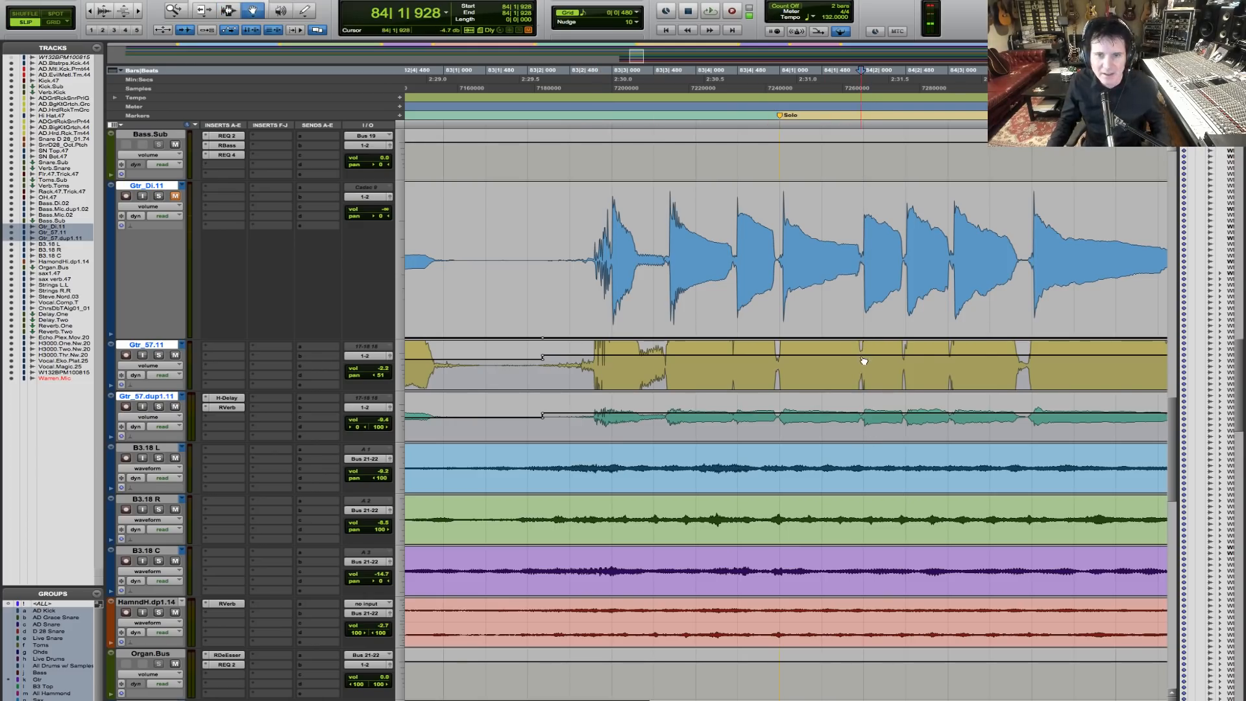
{"action": "left_click", "coordinate": [862, 356]}
{"action": "key", "text": "F6"}
{"action": "left_click_drag", "start_coordinate": [750, 358], "coordinate": [748, 354]}
{"action": "key", "text": "F7"}
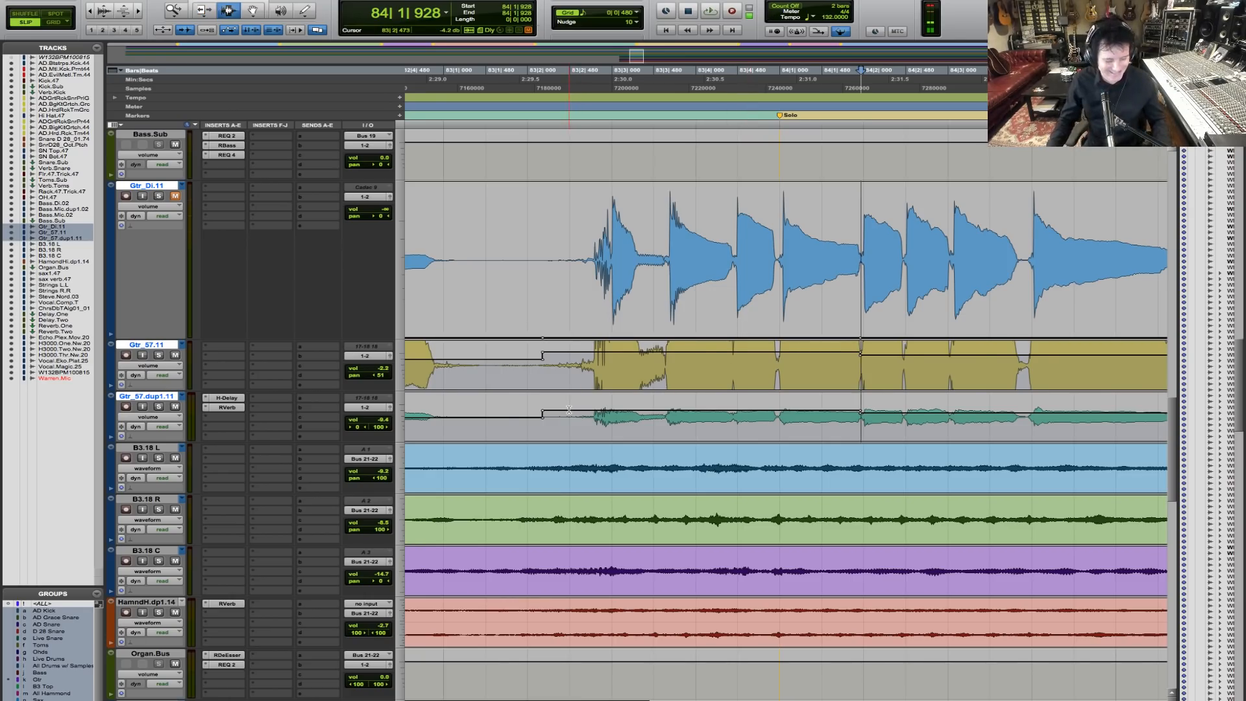
Step: Play from bar 82 through the start of the solo to check the louder opening guitar phrase, and stop playback
{"action": "key", "text": "r"}
{"action": "left_click", "coordinate": [512, 362]}
{"action": "left_click", "coordinate": [473, 340]}
{"action": "key", "text": "space"}
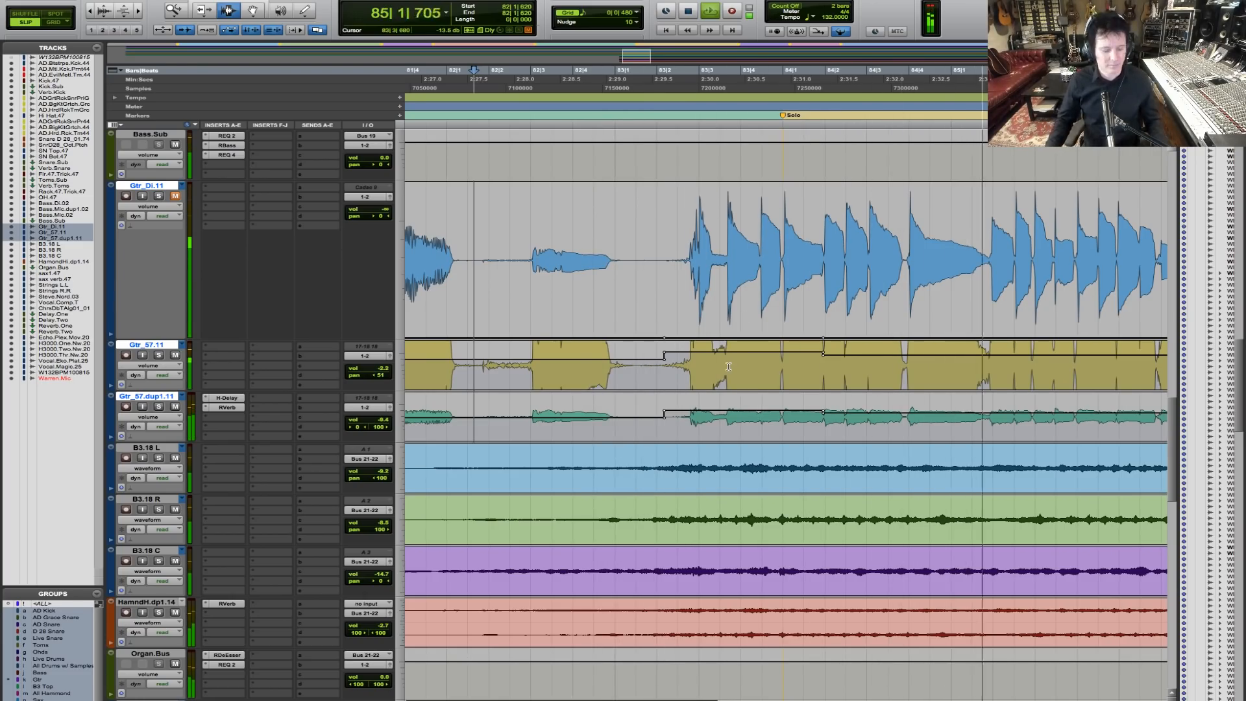
{"action": "key", "text": "r"}
{"action": "key", "text": "r"}
{"action": "key", "text": "r"}
{"action": "key", "text": "r"}
{"action": "key", "text": "r"}
{"action": "key", "text": "space"}
Step: Locate the lead vocal at bar 83 beat 2, before the Solo marker, and open its Bus 23-24 send
{"action": "left_click", "coordinate": [767, 434]}
{"action": "scroll", "coordinate": [768, 440], "scroll_direction": "down", "scroll_amount": 10}
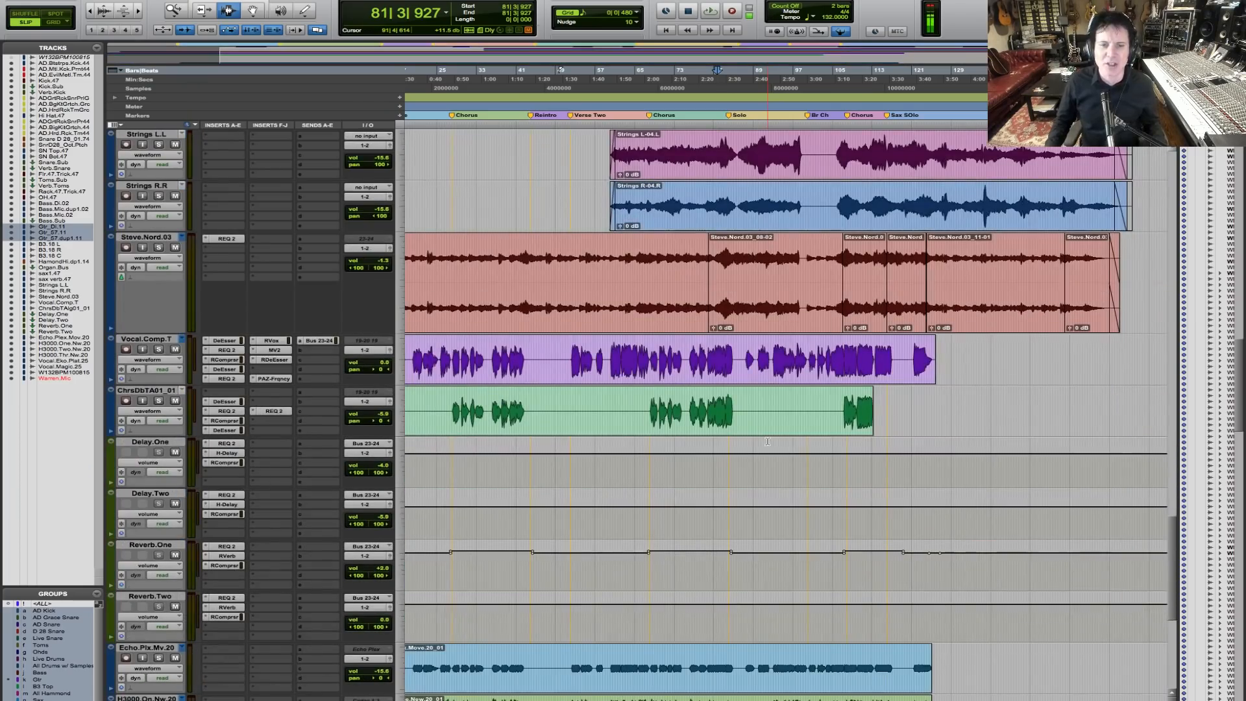
{"action": "key", "text": "t"}
{"action": "key", "text": "t"}
{"action": "key", "text": "t"}
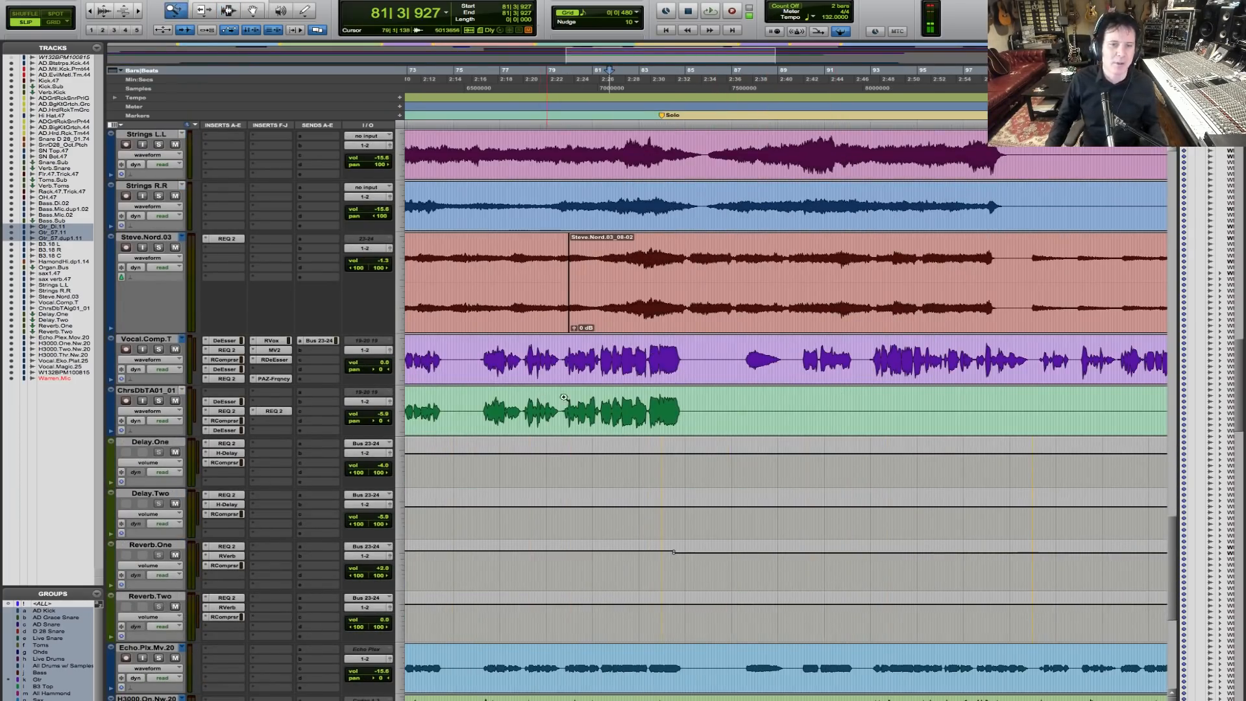
{"action": "left_click", "coordinate": [539, 366]}
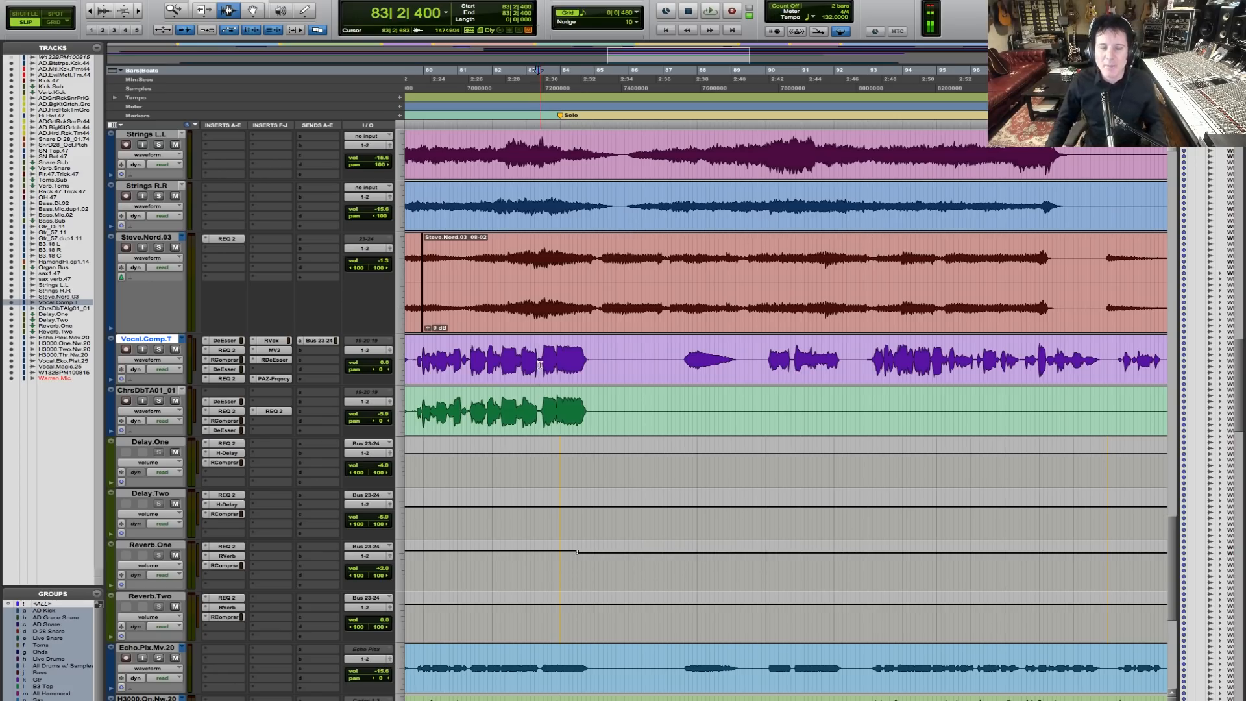
{"action": "left_click", "coordinate": [319, 340]}
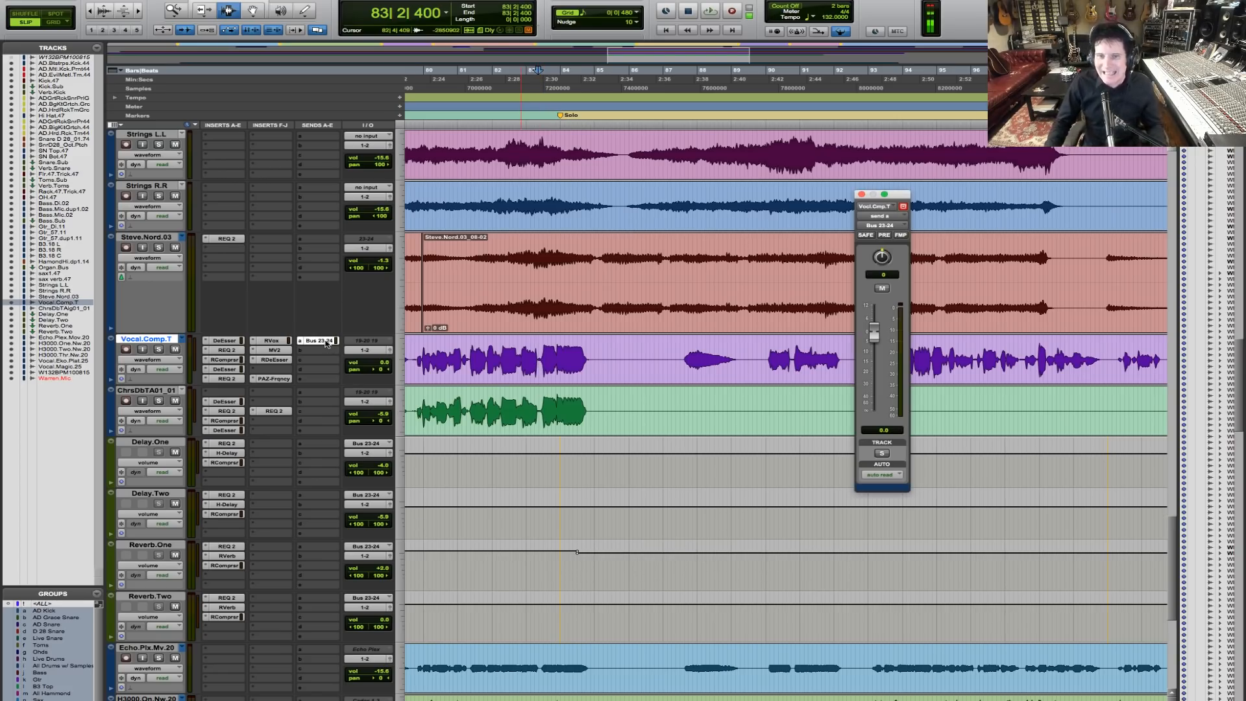
Step: Close the send window and select the last pre-solo phrase on both vocal tracks, bar 83 beat 2 to bar 85 beat 2
{"action": "left_click_drag", "start_coordinate": [605, 360], "coordinate": [688, 364]}
{"action": "key", "text": "F5"}
{"action": "key", "text": "space"}
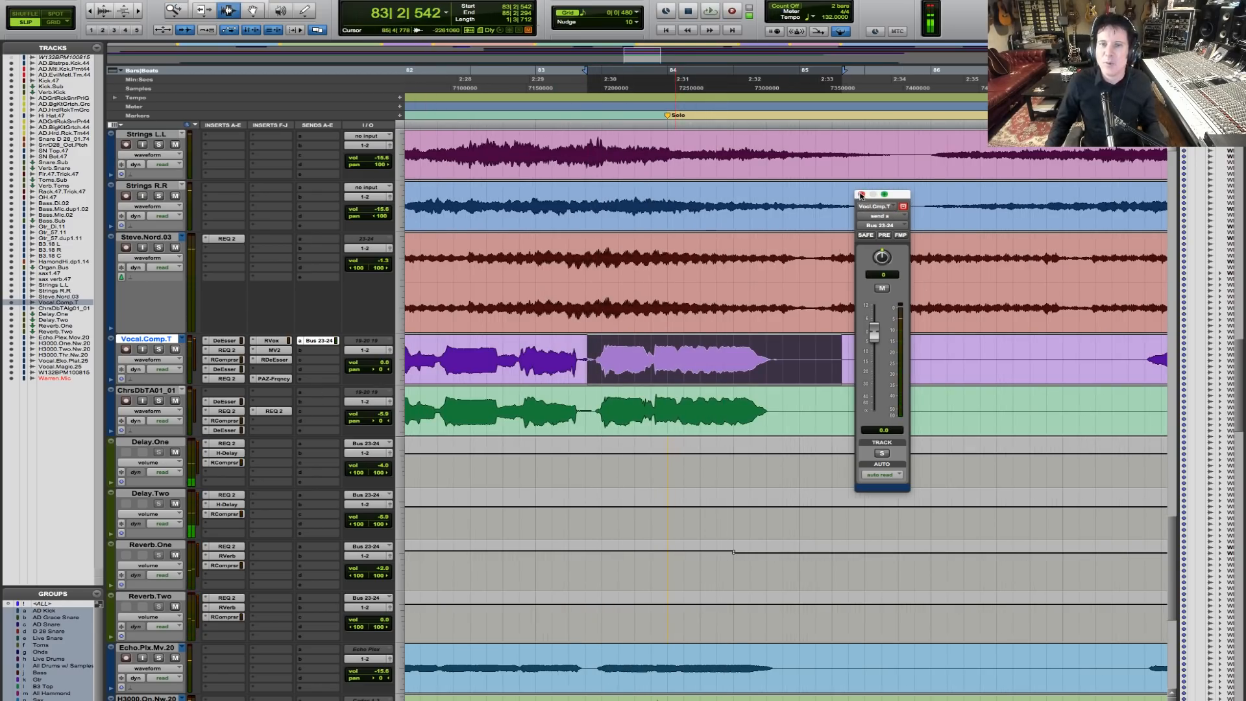
{"action": "left_click", "coordinate": [862, 195]}
{"action": "left_click", "coordinate": [793, 406], "text": "shift"}
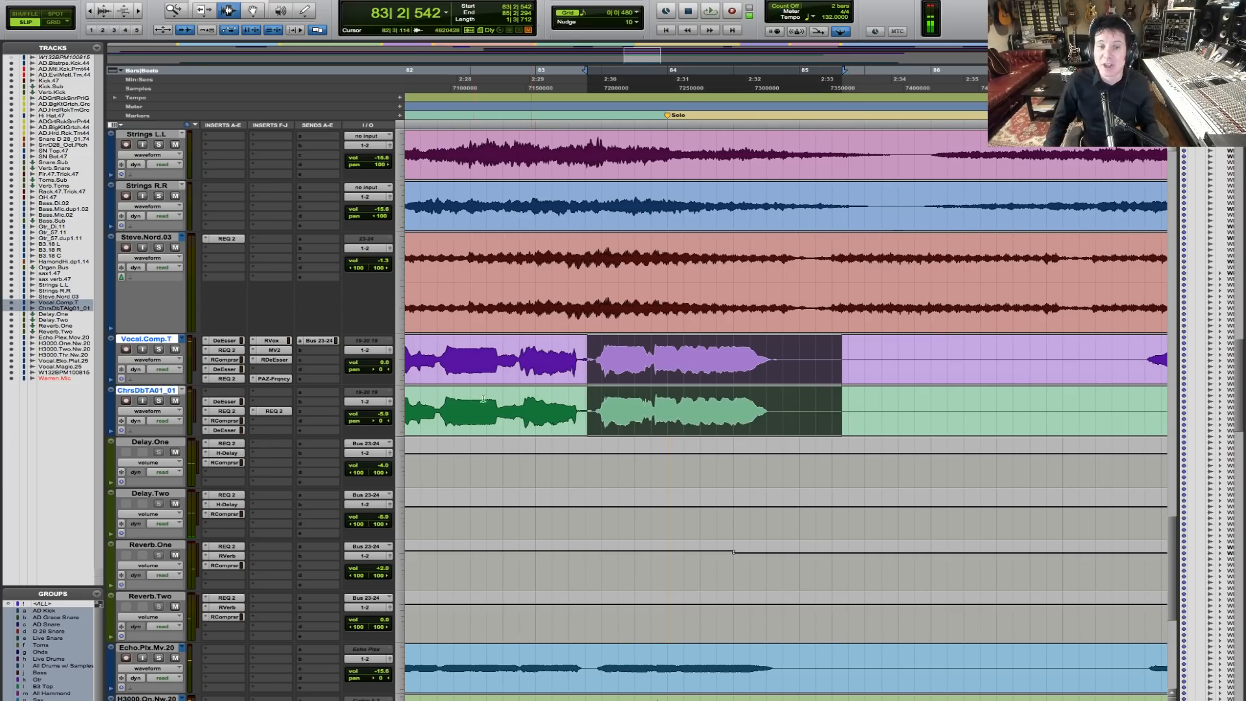
{"action": "left_click_drag", "start_coordinate": [603, 396], "coordinate": [578, 388]}
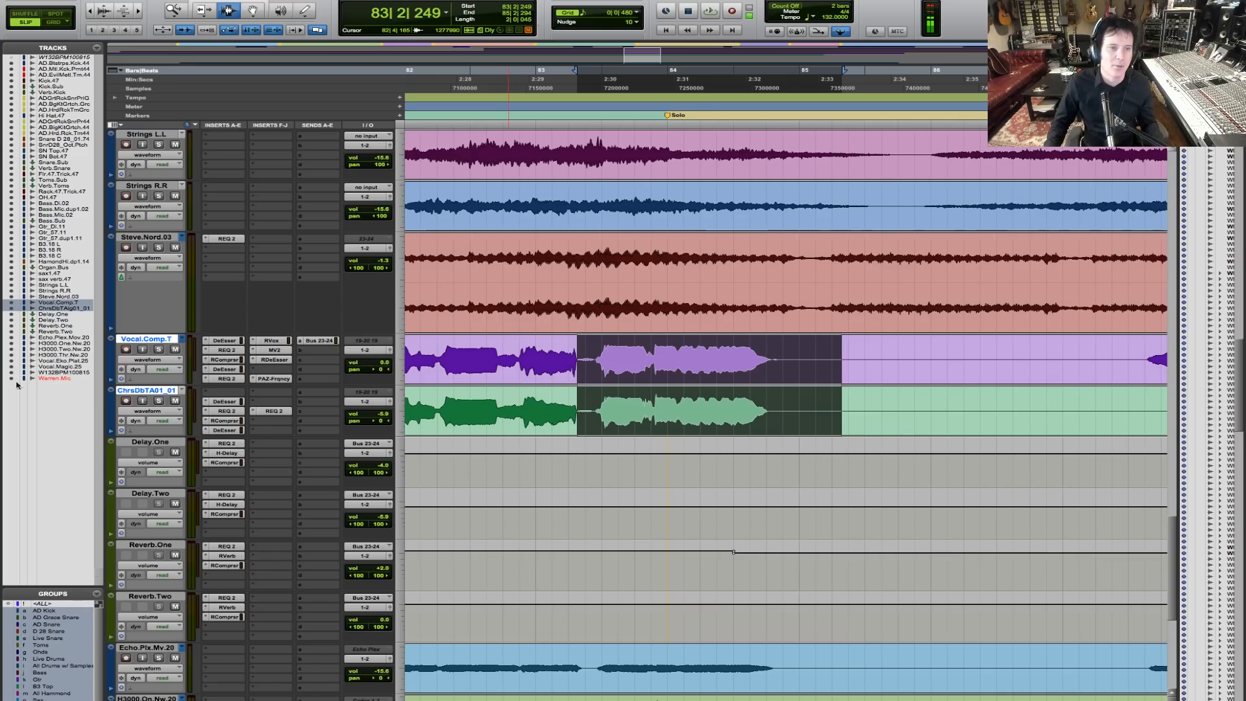
Step: Show volume automation on both vocal tracks and lower it over the selected phrase by about 6.8 dB
{"action": "left_click", "coordinate": [151, 362]}
{"action": "left_click", "coordinate": [150, 383]}
{"action": "left_click_drag", "start_coordinate": [714, 365], "coordinate": [763, 383]}
{"action": "left_click", "coordinate": [177, 416]}
{"action": "left_click", "coordinate": [150, 434]}
{"action": "mouse_move", "coordinate": [728, 411]}
{"action": "left_mouse_down"}
{"action": "mouse_move", "coordinate": [730, 434]}
{"action": "mouse_move", "coordinate": [730, 410]}
{"action": "left_mouse_up"}
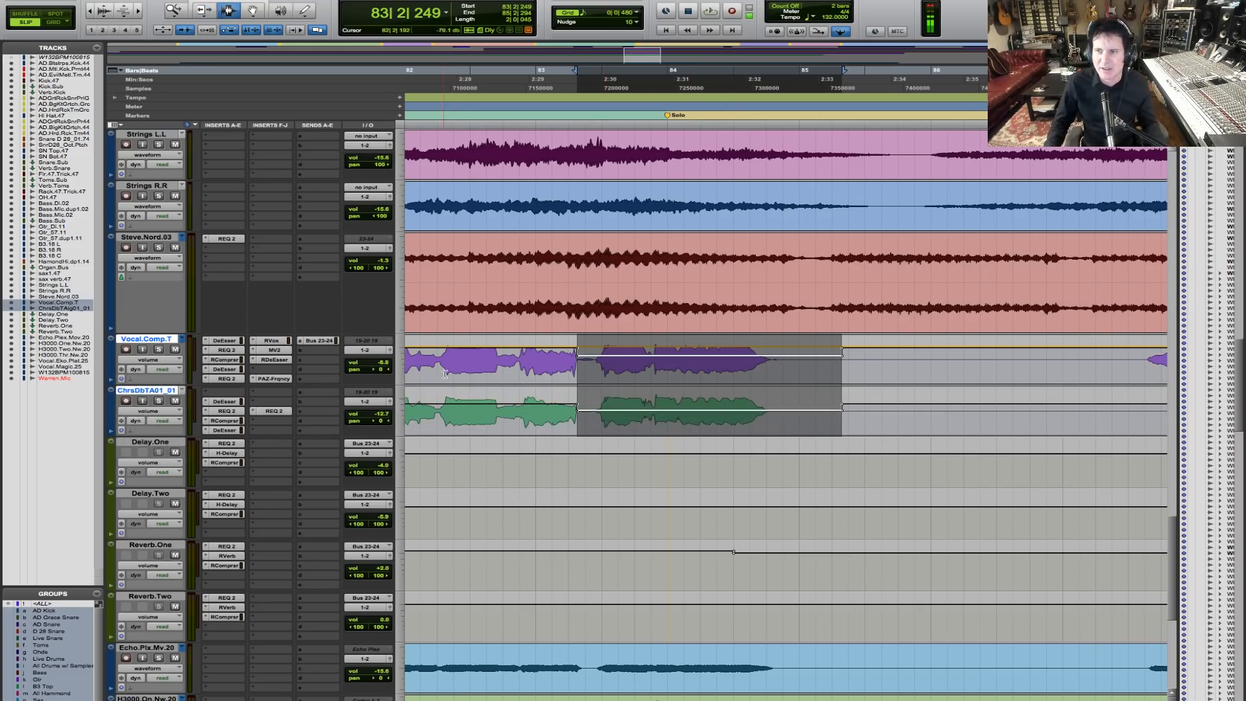
Step: Play the last vocal phrase from bar 82 beat 3, and raise the vocals' lowered volume over it slightly
{"action": "left_click", "coordinate": [498, 364]}
{"action": "key", "text": "space"}
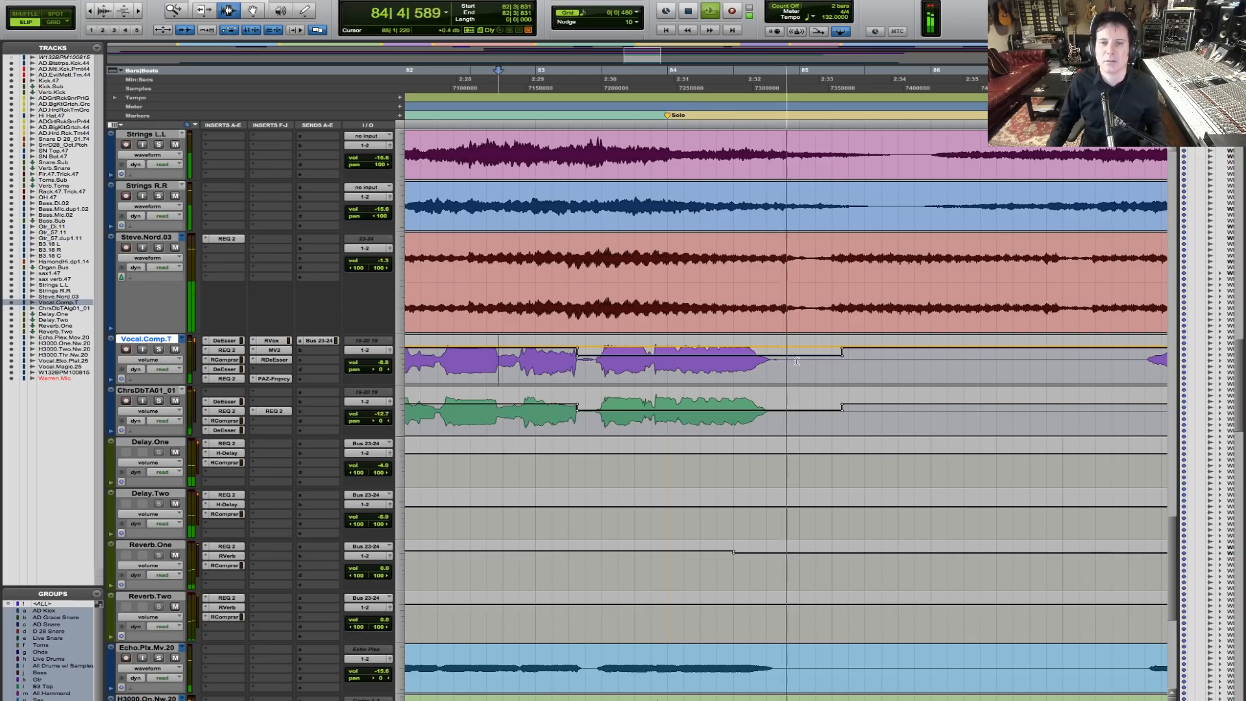
{"action": "key", "text": "space"}
{"action": "left_click_drag", "start_coordinate": [752, 355], "coordinate": [753, 353]}
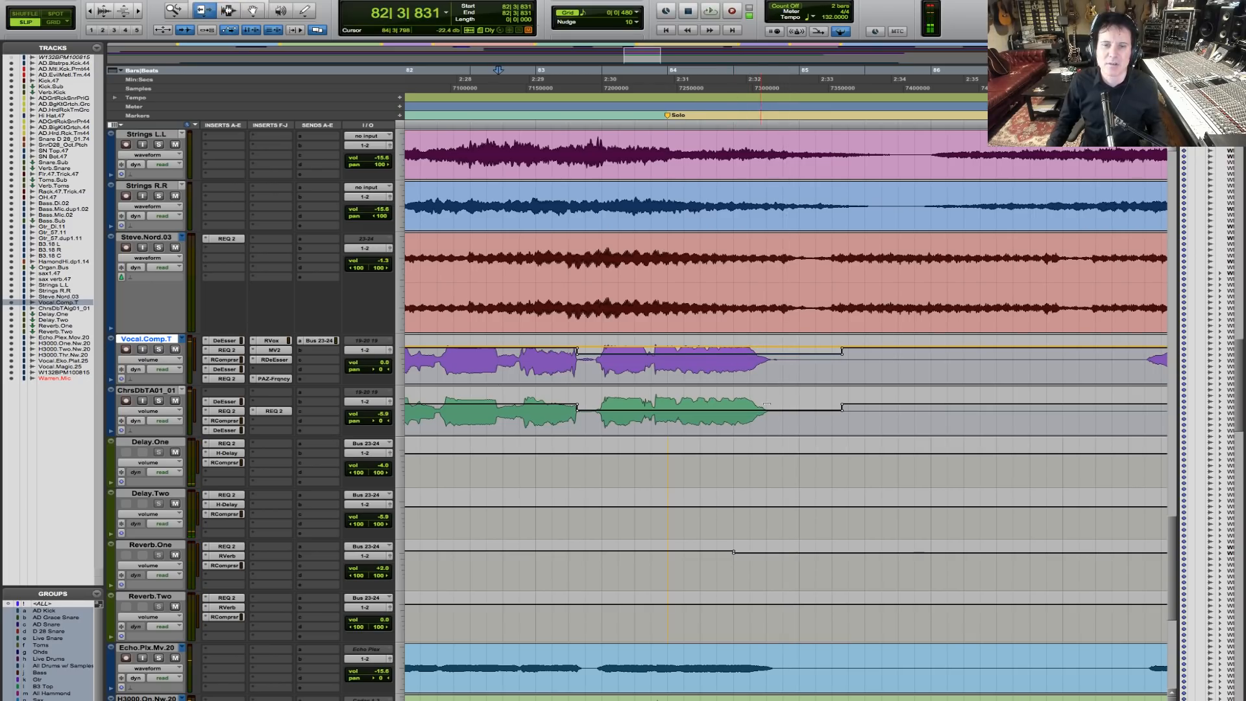
{"action": "left_click_drag", "start_coordinate": [767, 418], "coordinate": [767, 416]}
{"action": "key", "text": "F7"}
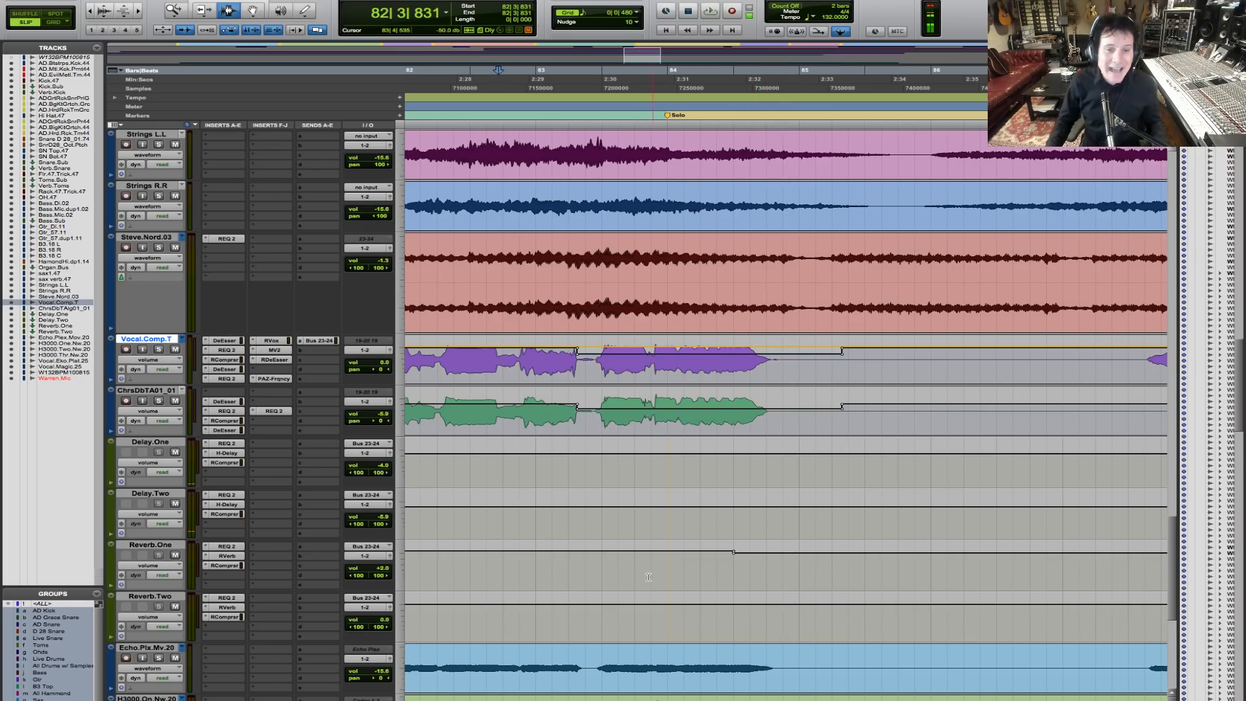
Step: Group the Delay.One, Delay.Two, Reverb.One and Reverb.Two tracks as a Mix/Edit group named Vox.FX
{"action": "left_click_drag", "start_coordinate": [607, 479], "coordinate": [607, 620]}
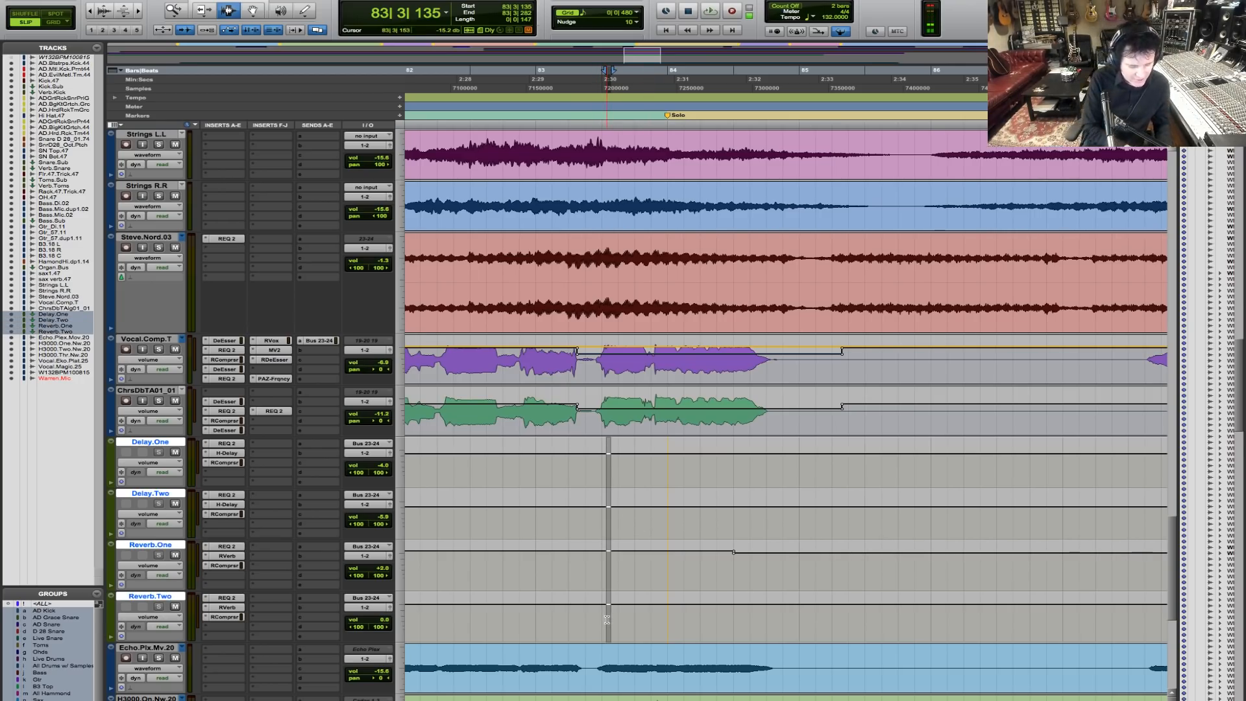
{"action": "key", "text": "super+g"}
{"action": "type", "text": "Vox.FX"}
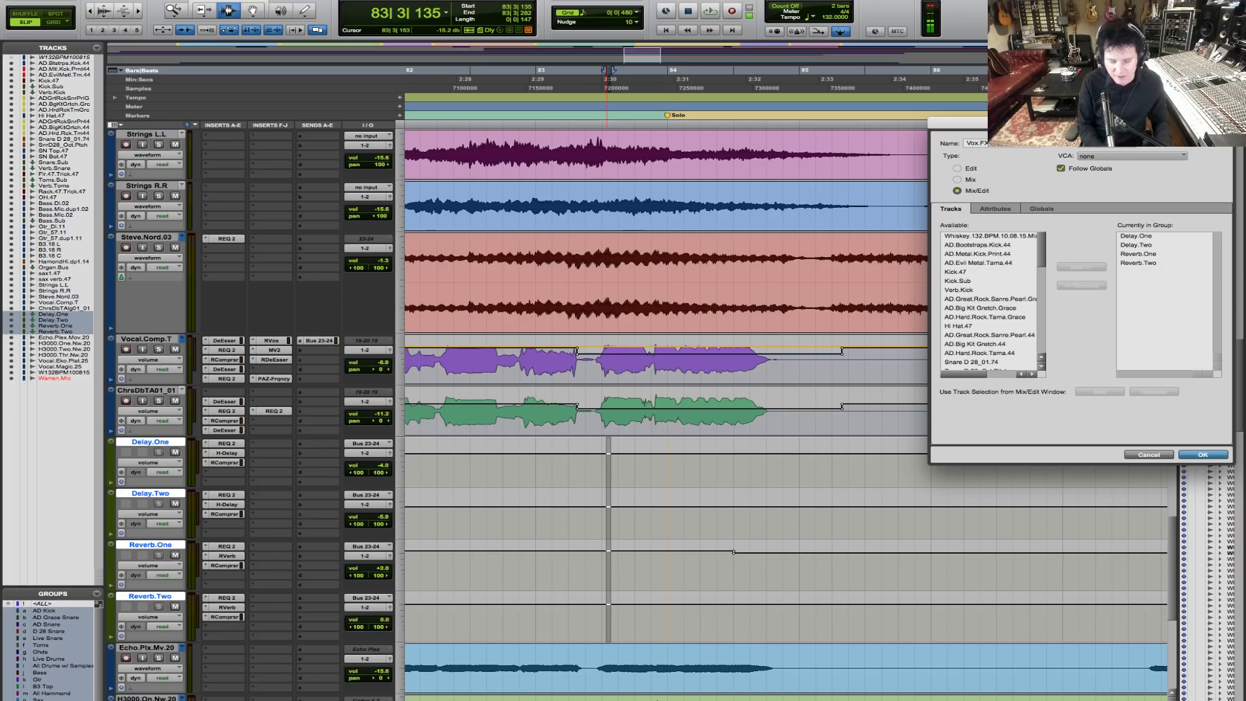
{"action": "key", "text": "Return"}
{"action": "left_click_drag", "start_coordinate": [585, 476], "coordinate": [838, 484]}
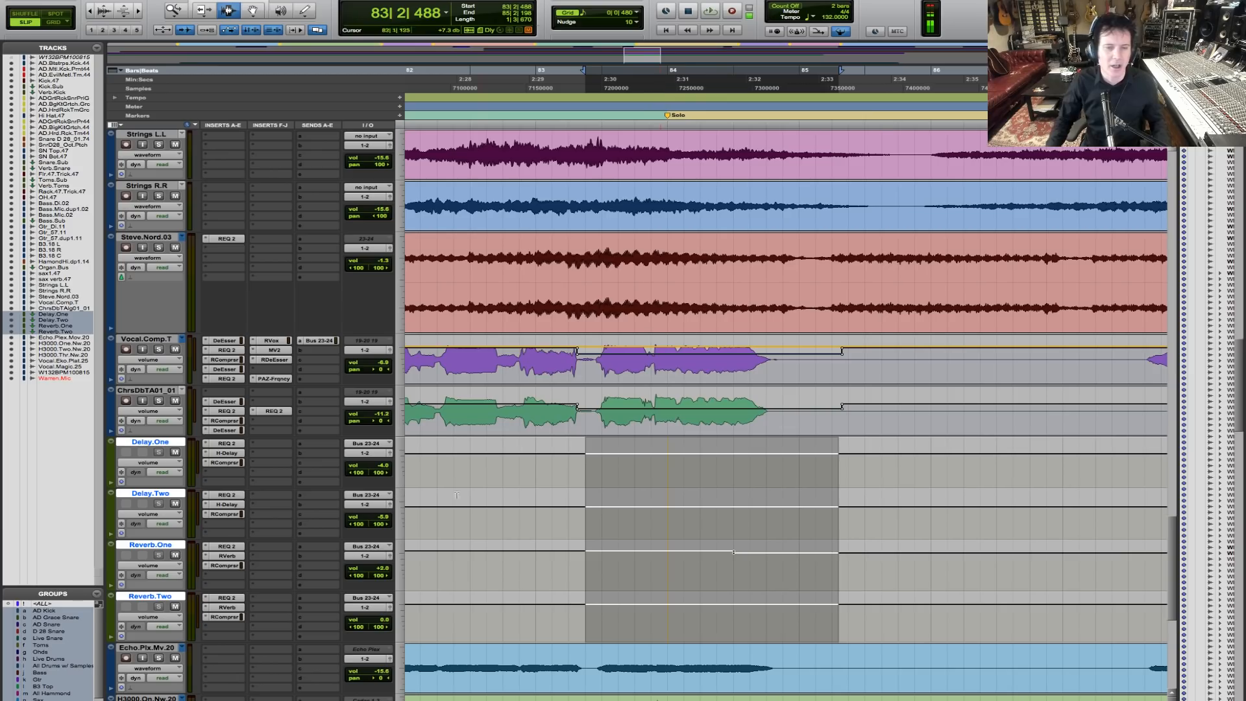
{"action": "left_click_drag", "start_coordinate": [783, 462], "coordinate": [762, 431]}
{"action": "key", "text": "super+z"}
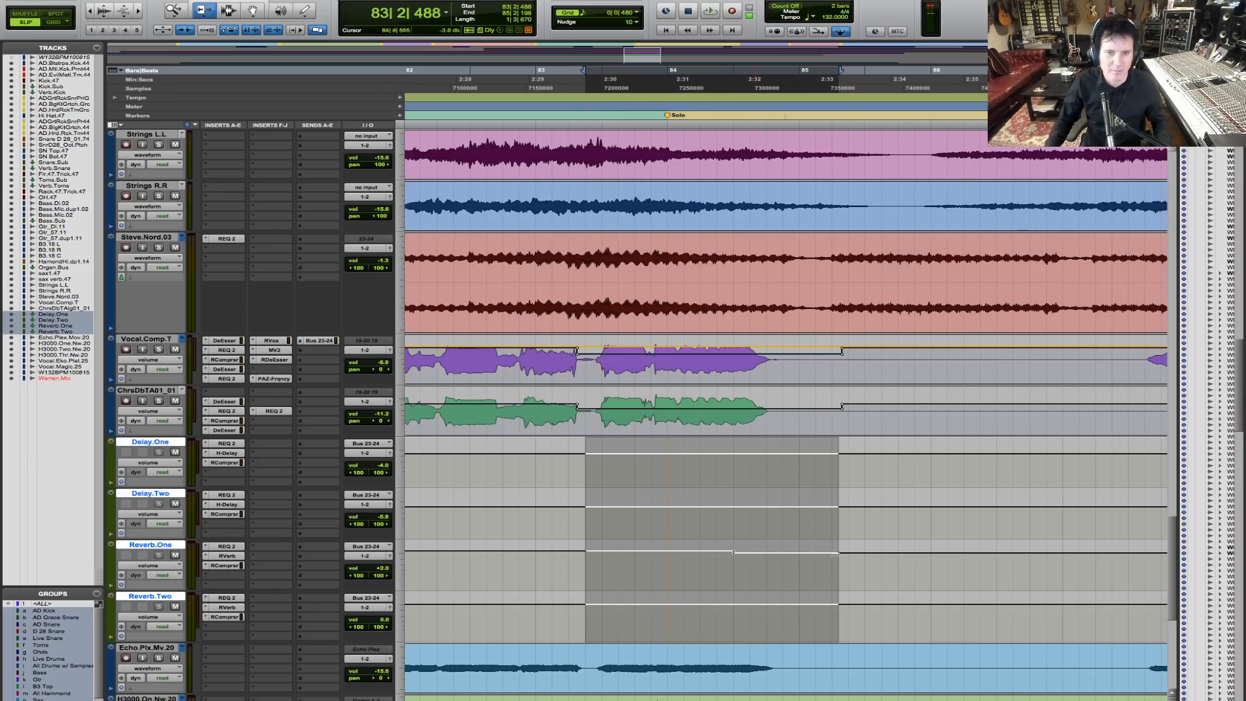
Step: Extend the vocal effects' flat volume level past bar 85 by duplicating and pasting a section, and delete the extra breakpoints in between
{"action": "key", "text": "F7"}
{"action": "left_click_drag", "start_coordinate": [627, 552], "coordinate": [699, 560]}
{"action": "key", "text": "super+d"}
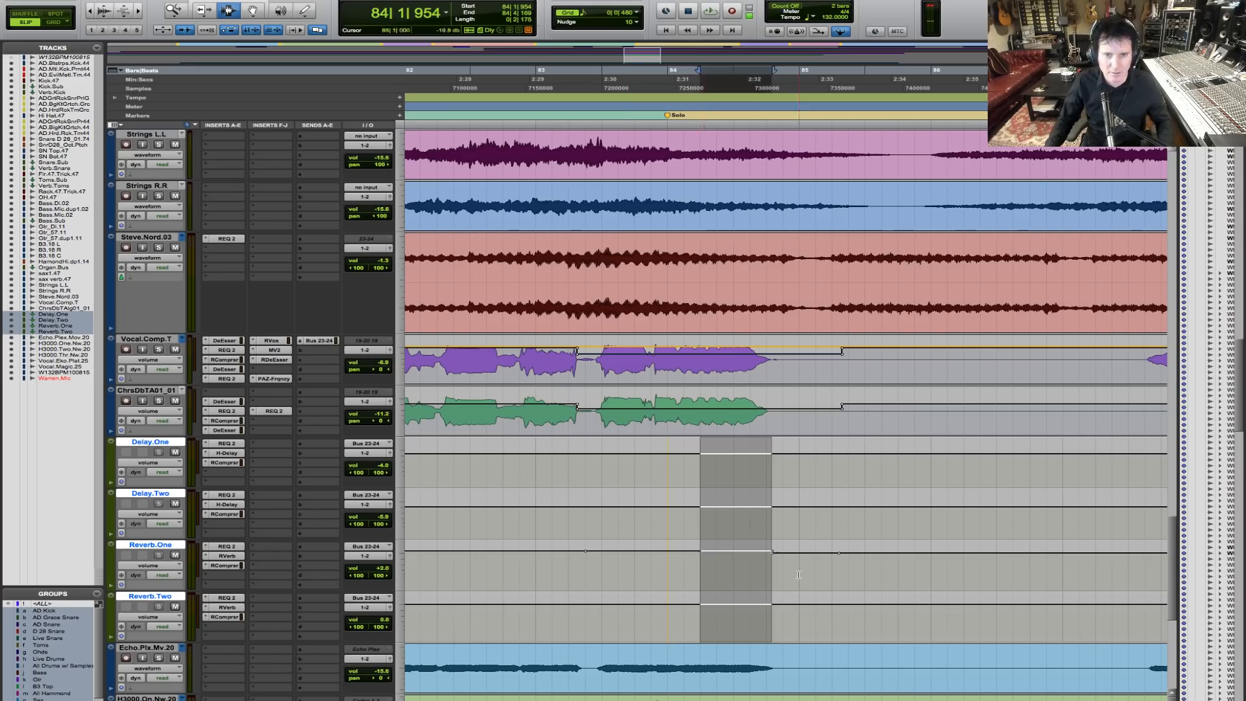
{"action": "left_click", "coordinate": [763, 554]}
{"action": "key", "text": "super+v"}
{"action": "left_click", "coordinate": [798, 555]}
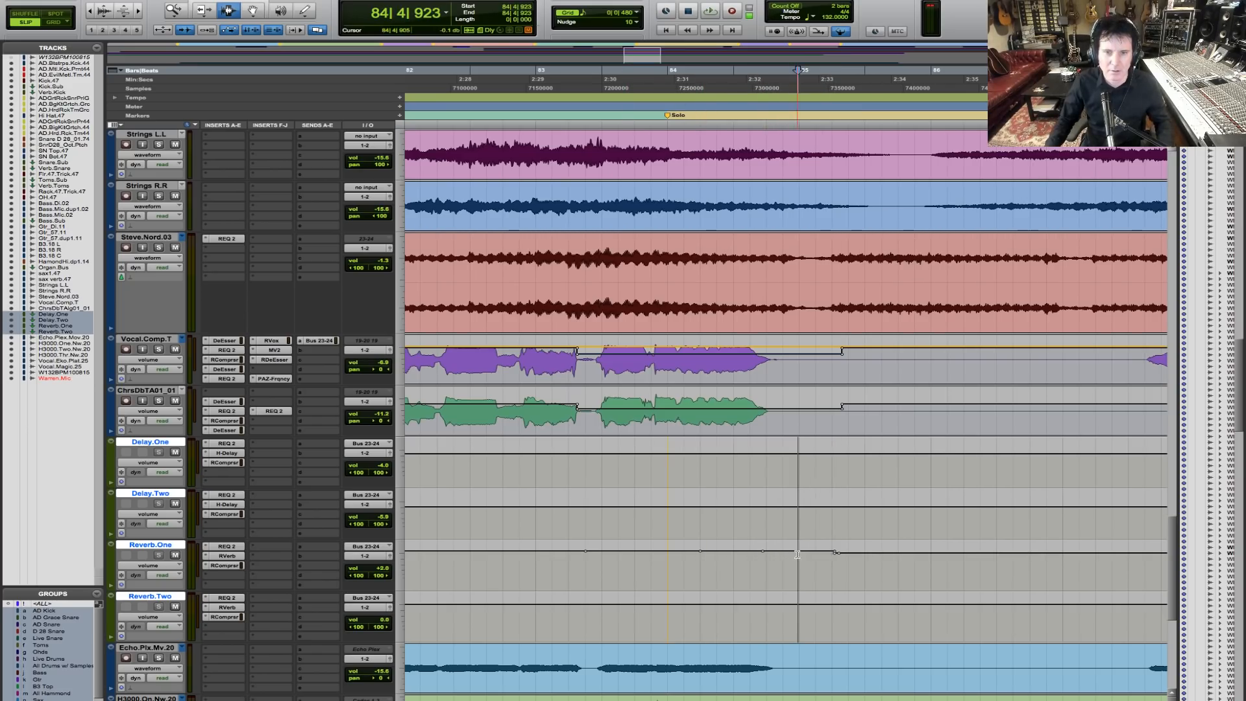
{"action": "key", "text": "super+v"}
{"action": "left_click_drag", "start_coordinate": [664, 550], "coordinate": [835, 552]}
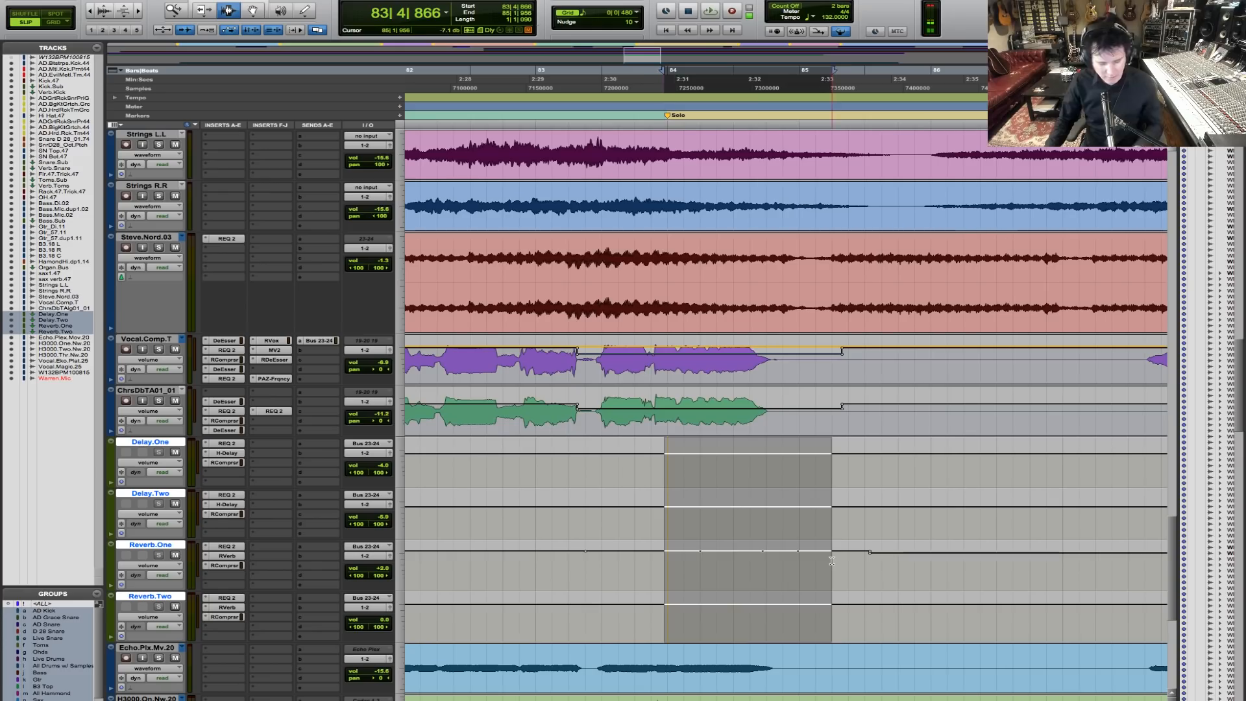
{"action": "key", "text": "Delete"}
Step: Raise the grouped vocal effects' volume by about 5.3 dB from bar 83 beat 2 to bar 85 beat 2
{"action": "left_click_drag", "start_coordinate": [600, 463], "coordinate": [842, 480]}
{"action": "key", "text": "F6"}
{"action": "left_click_drag", "start_coordinate": [722, 461], "coordinate": [732, 394]}
{"action": "key", "text": "F8"}
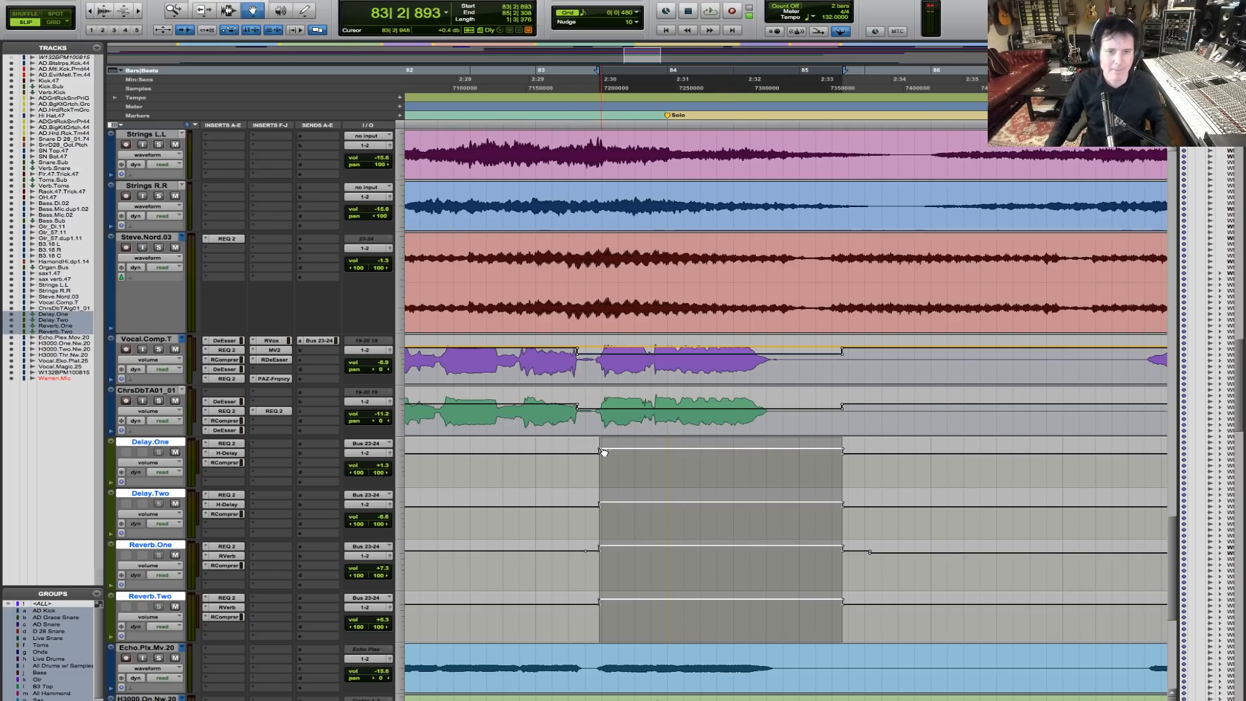
{"action": "key", "text": "F7"}
Step: Play from bar 82 beat 3 to check the louder delays and reverbs on the last vocal phrase, and stop playback
{"action": "left_click", "coordinate": [485, 364]}
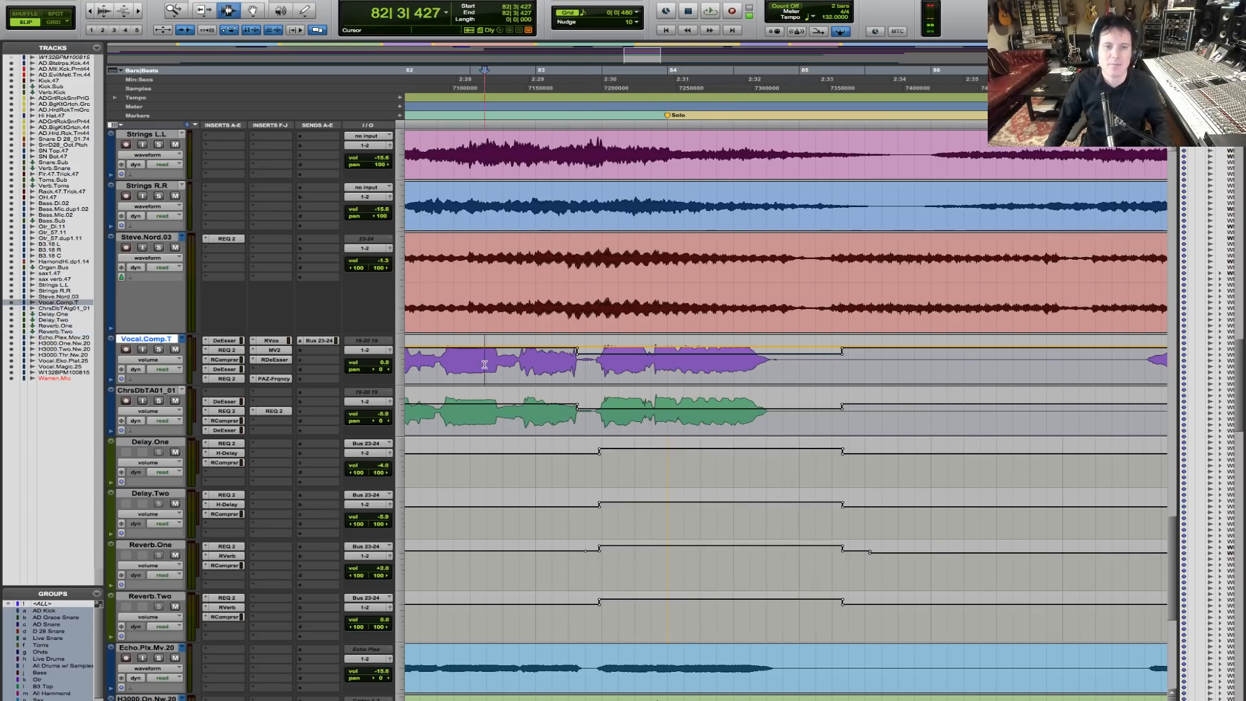
{"action": "key", "text": "space"}
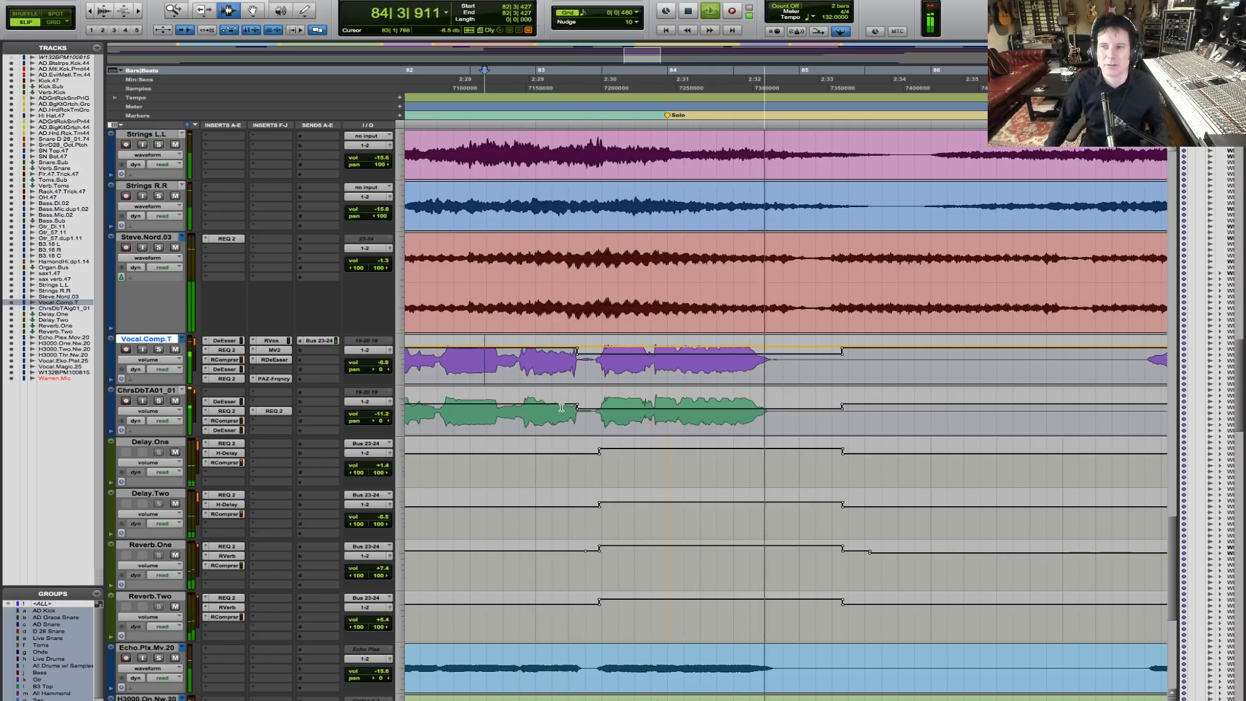
{"action": "key", "text": "space"}
Step: Shape the vocal effects' volume boost to rise to a peak near the phrase's end and ramp down gradually past bar 85
{"action": "key", "text": "F8"}
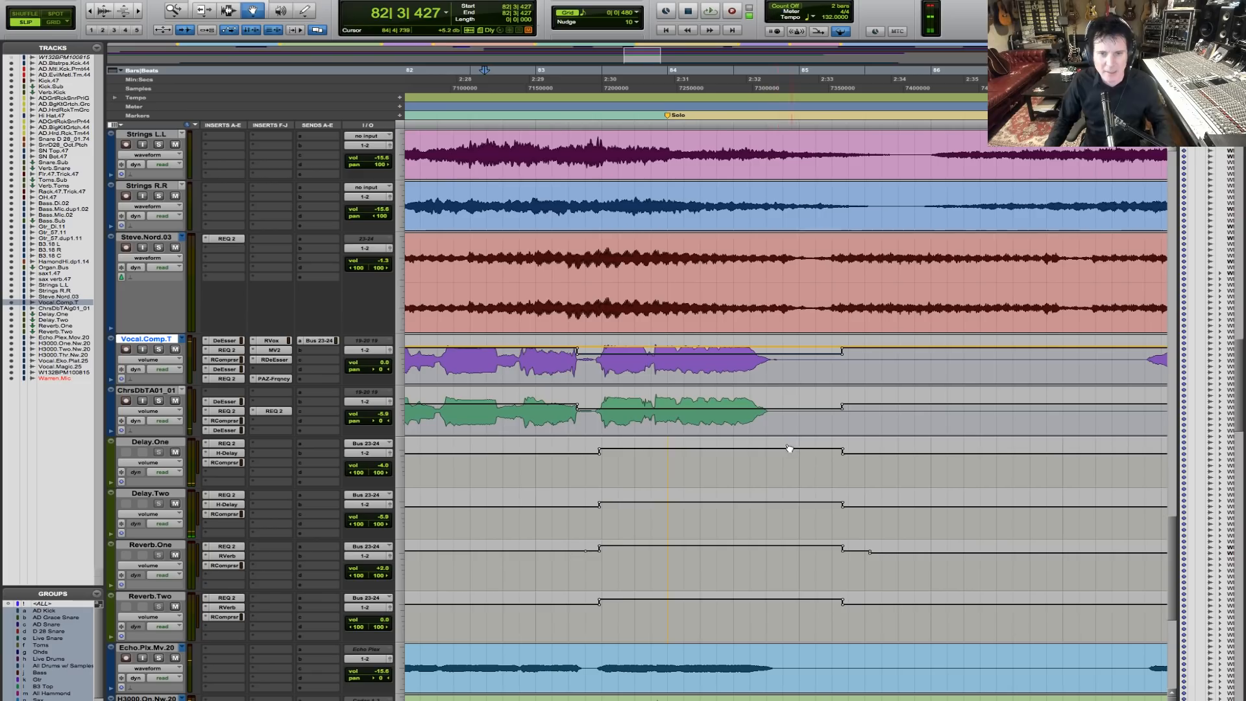
{"action": "left_click_drag", "start_coordinate": [779, 447], "coordinate": [779, 441]}
{"action": "left_click", "coordinate": [824, 445]}
{"action": "left_click_drag", "start_coordinate": [845, 451], "coordinate": [862, 454]}
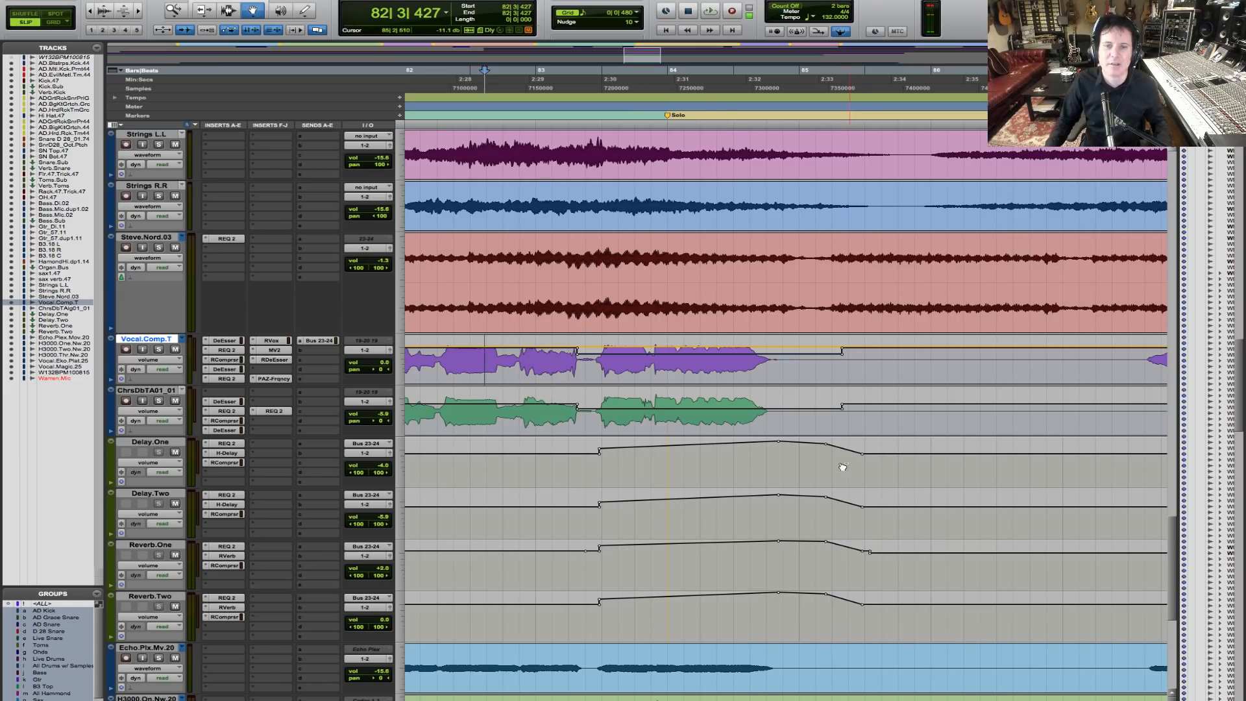
Step: Raise both vocals' volume over the last pre-solo phrase slightly and play from bar 82 beat 4 to check it
{"action": "key", "text": "F6"}
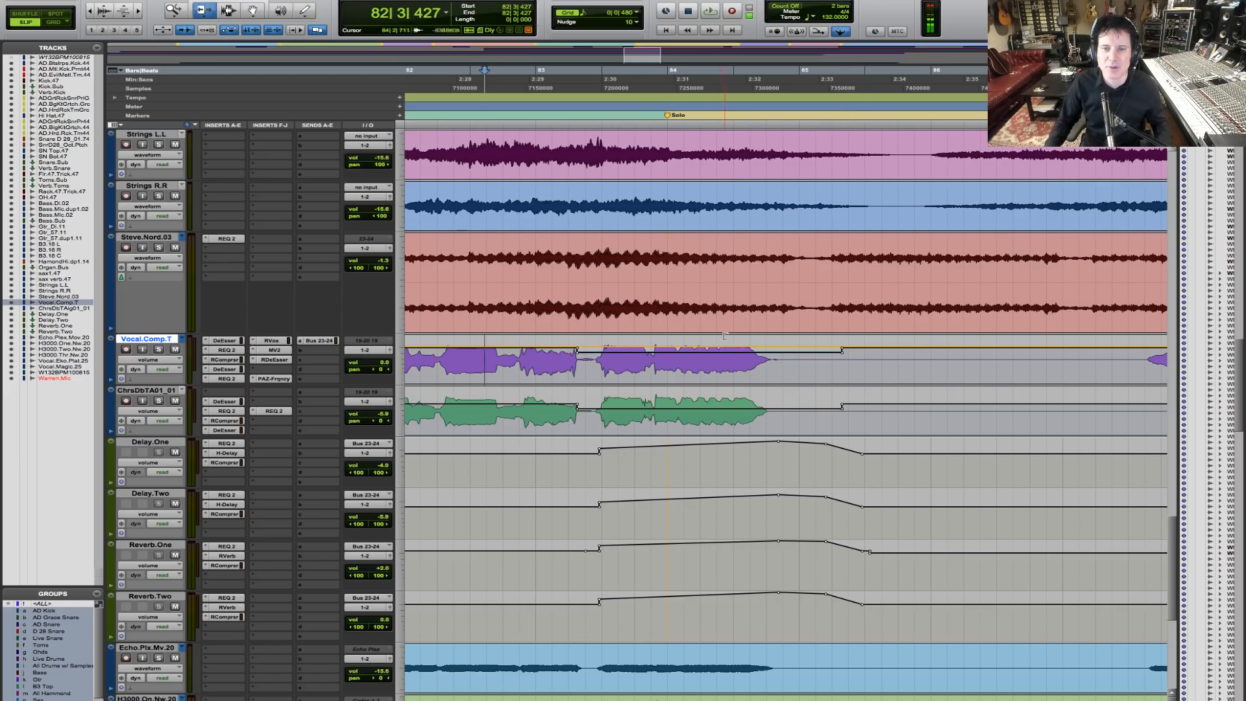
{"action": "left_click_drag", "start_coordinate": [740, 416], "coordinate": [757, 353]}
{"action": "key", "text": "F7"}
{"action": "left_click", "coordinate": [503, 369]}
{"action": "key", "text": "space"}
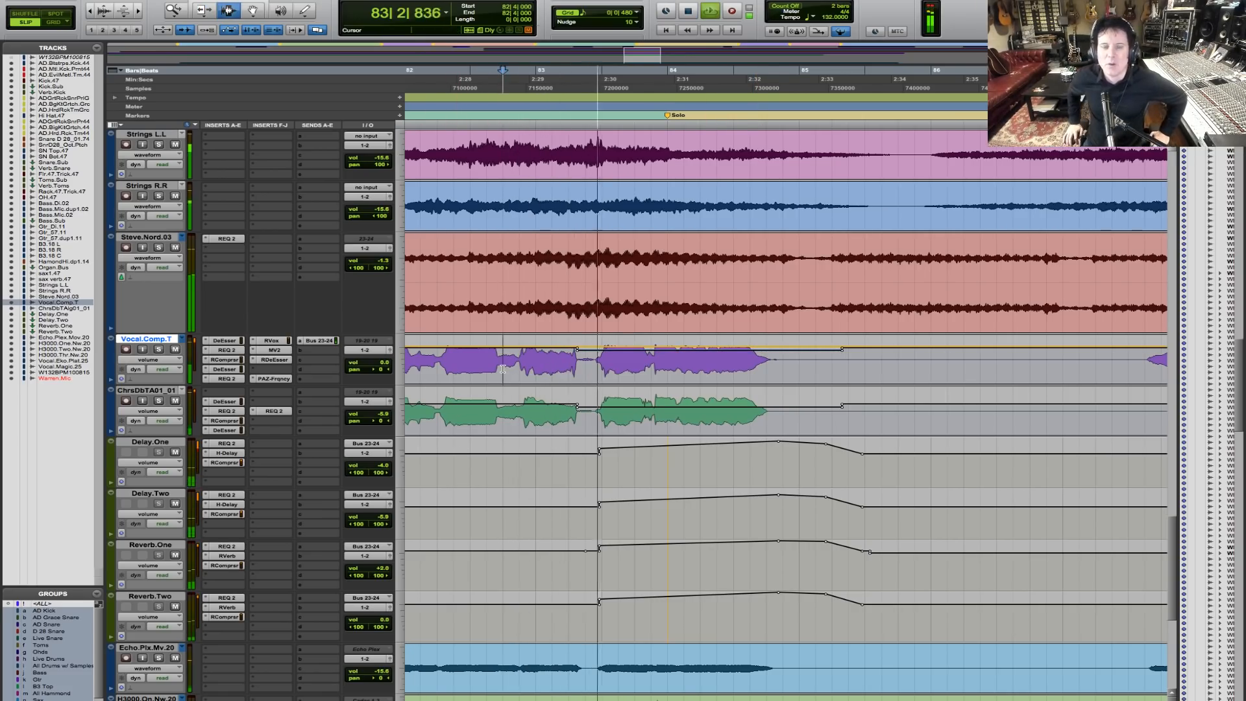
{"action": "key", "text": "space"}
Step: Locate the lead vocal lines in the solo and play from bar 89 beat 4 to check them, and stop playback
{"action": "key", "text": "r"}
{"action": "key", "text": "r"}
{"action": "scroll", "coordinate": [765, 333], "scroll_direction": "right", "scroll_amount": 10}
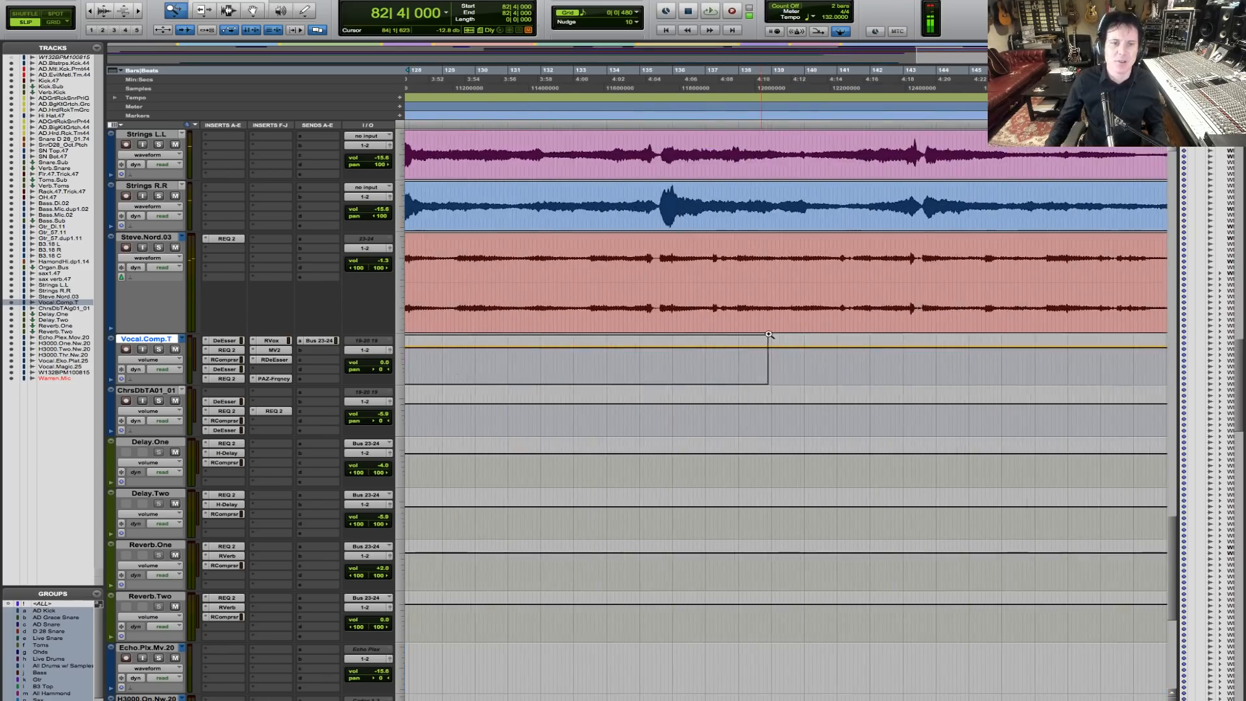
{"action": "key", "text": "r"}
{"action": "key", "text": "r"}
{"action": "key", "text": "r"}
{"action": "key", "text": "r"}
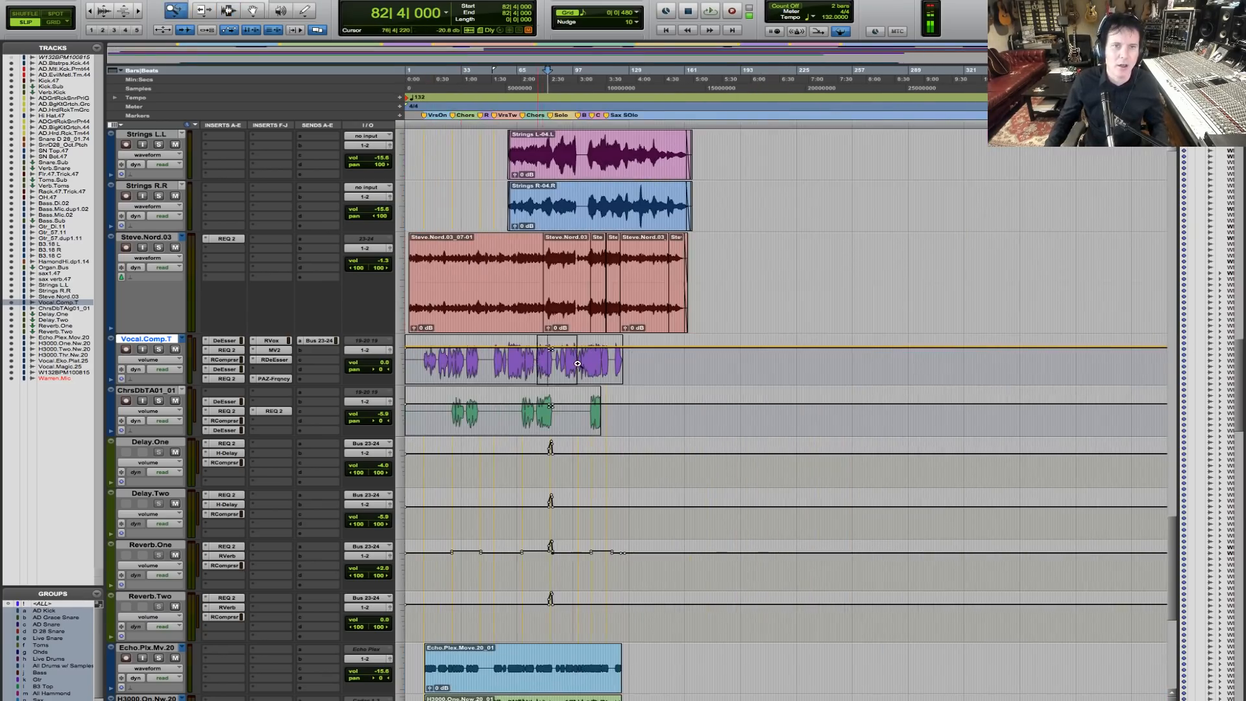
{"action": "key", "text": "t"}
{"action": "key", "text": "t"}
{"action": "key", "text": "t"}
{"action": "key", "text": "t"}
{"action": "left_click", "coordinate": [755, 357]}
{"action": "left_click", "coordinate": [837, 359]}
{"action": "key", "text": "space"}
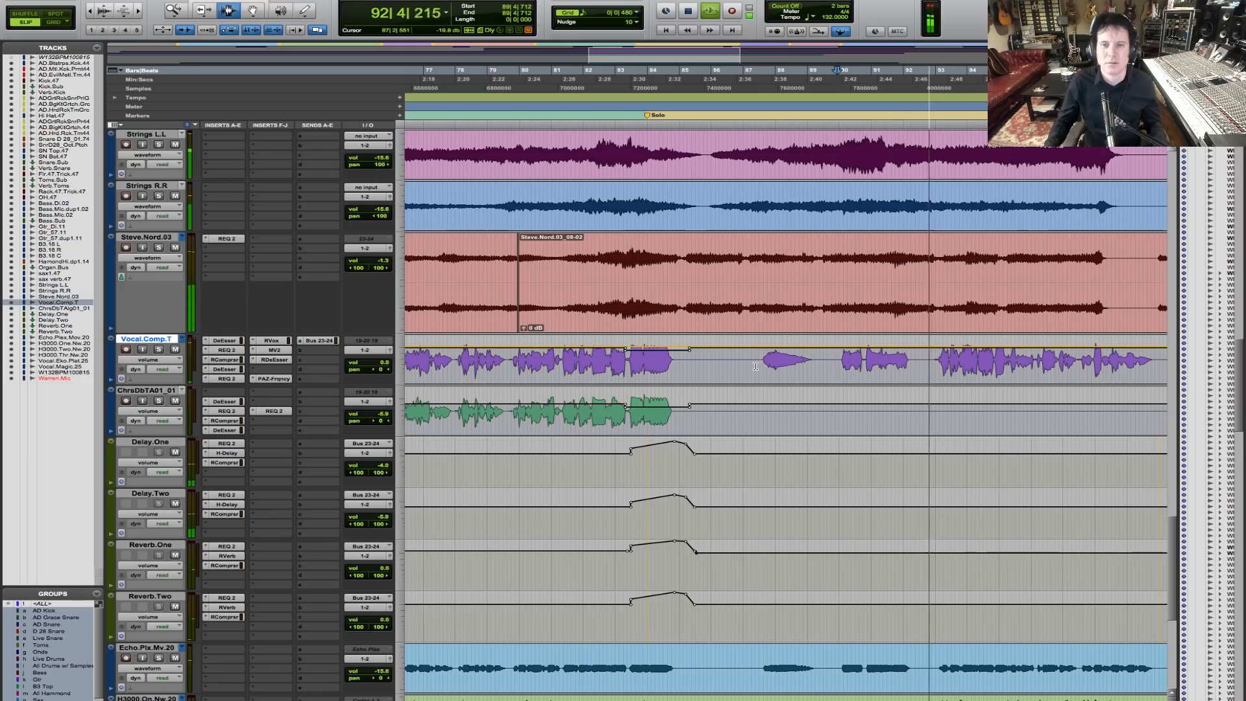
{"action": "key", "text": "space"}
Step: Lower the lead vocal's volume slightly from bar 87 to bar 92 and raise the grouped vocal effects there by 3.5 dB
{"action": "left_click_drag", "start_coordinate": [754, 361], "coordinate": [895, 369]}
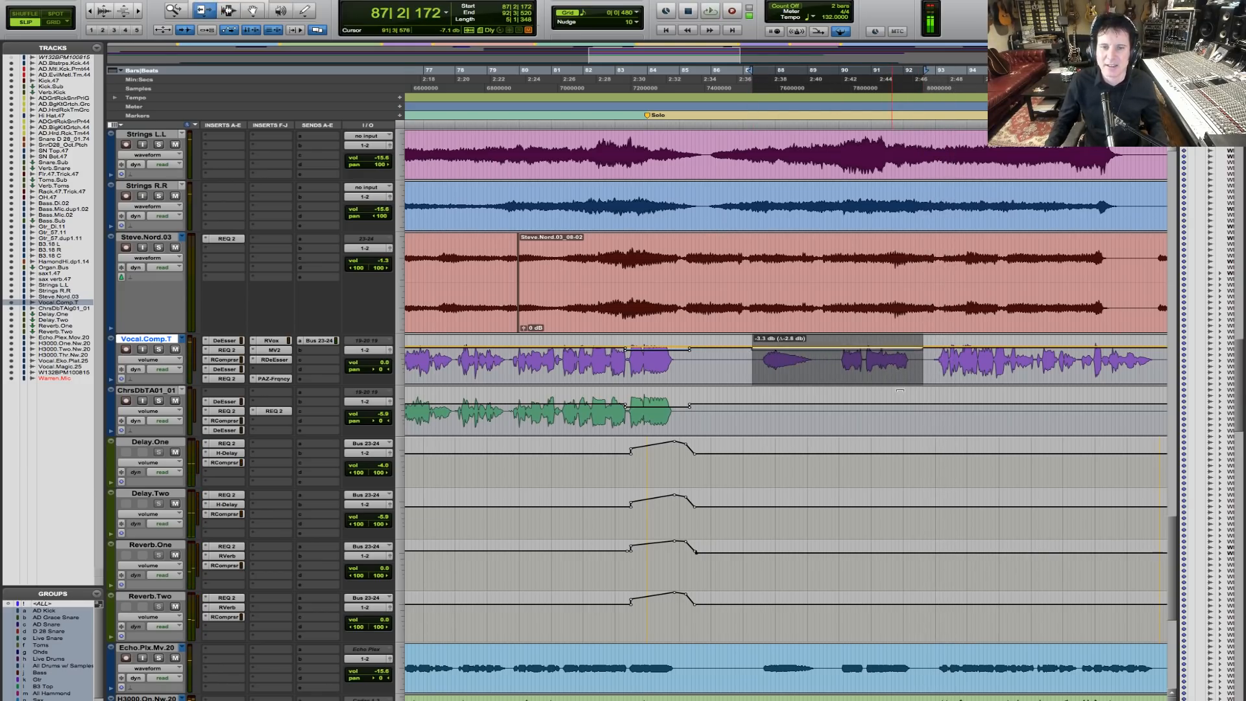
{"action": "left_click", "coordinate": [744, 458]}
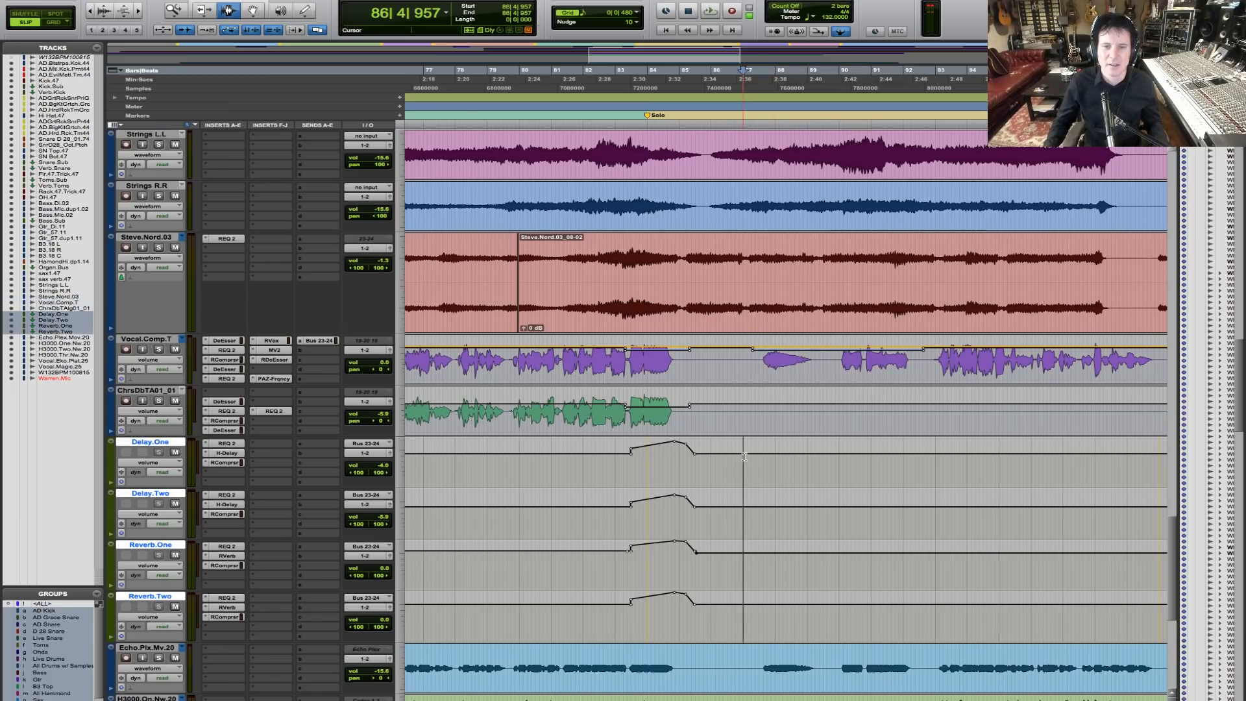
{"action": "left_click", "coordinate": [934, 458], "text": "shift"}
{"action": "key", "text": "F6"}
{"action": "left_click_drag", "start_coordinate": [890, 447], "coordinate": [890, 444]}
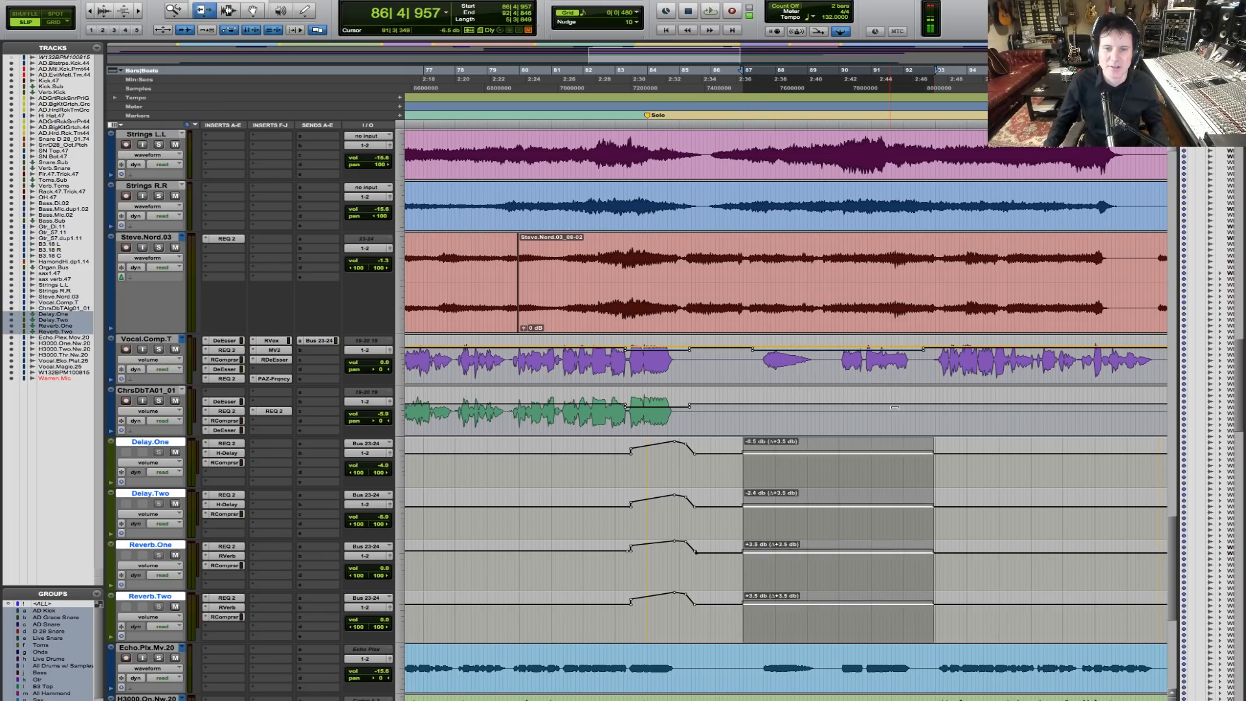
{"action": "key", "text": "F7"}
Step: Play the solo's vocal lines from bar 86 beat 4 and raise the grouped vocal effects over them slightly further
{"action": "left_click", "coordinate": [736, 368]}
{"action": "key", "text": "space"}
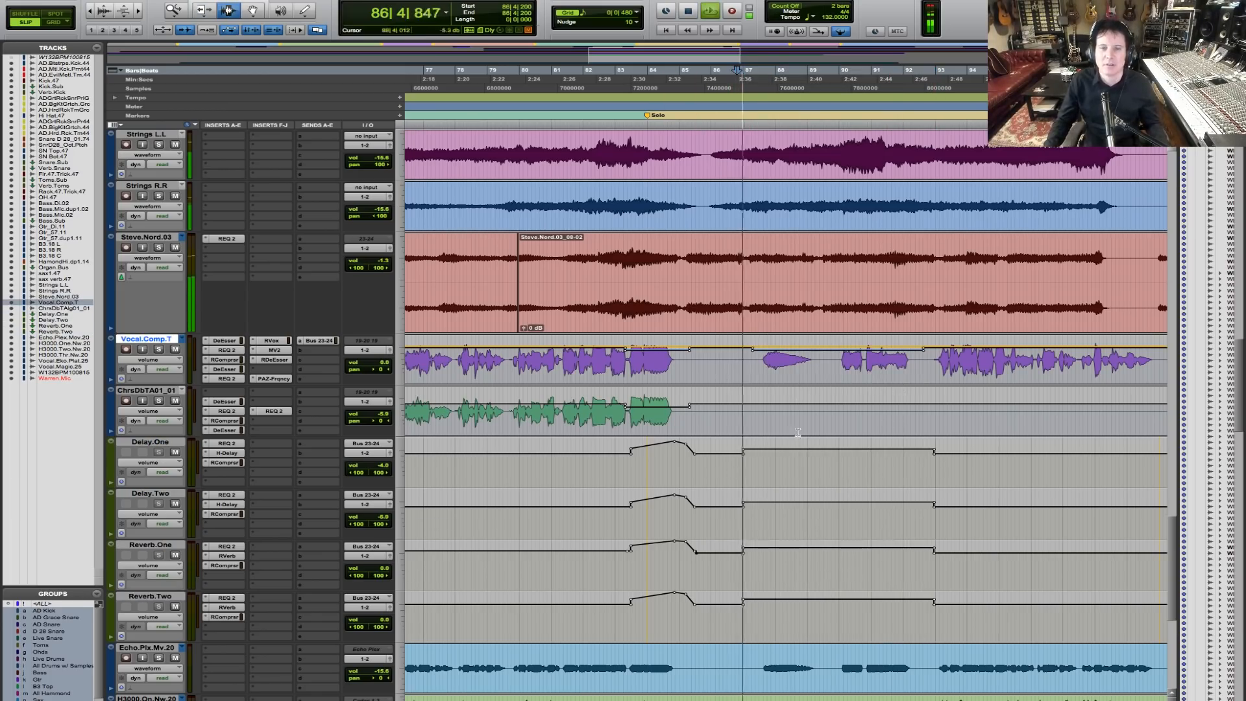
{"action": "key", "text": "F6"}
{"action": "left_click_drag", "start_coordinate": [839, 449], "coordinate": [851, 447]}
{"action": "key", "text": "F7"}
{"action": "key", "text": "space"}
{"action": "left_click", "coordinate": [666, 341]}
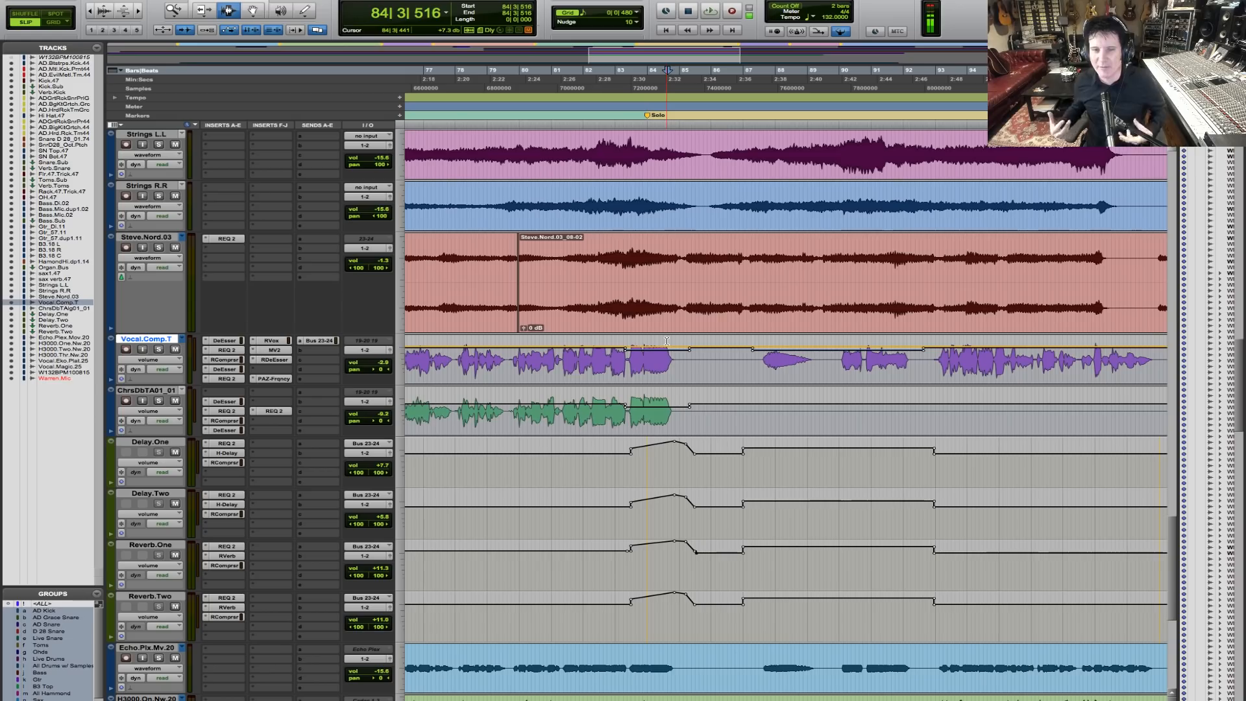